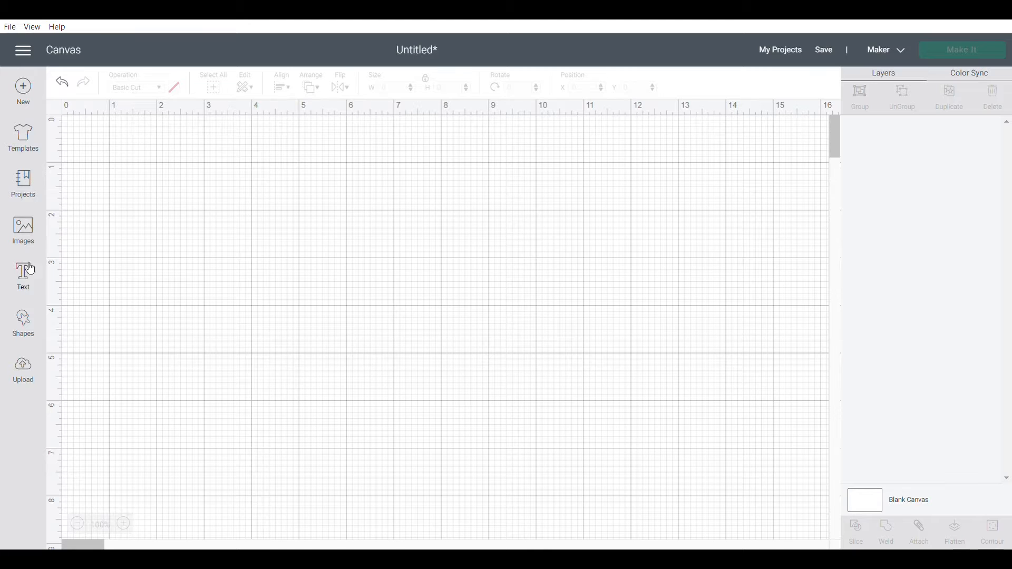
- Insert a square shape and resize it, with proportions unlocked, to 4.25 inches wide and 5.5 inches high
left_click(29, 316)
left_click(77, 249)
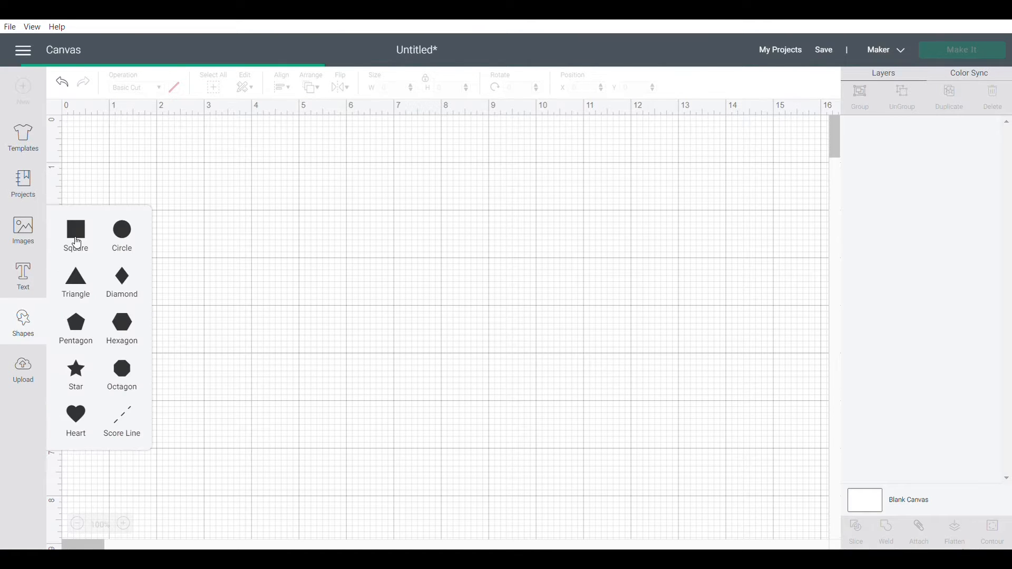
left_click(407, 88)
double_click(407, 88)
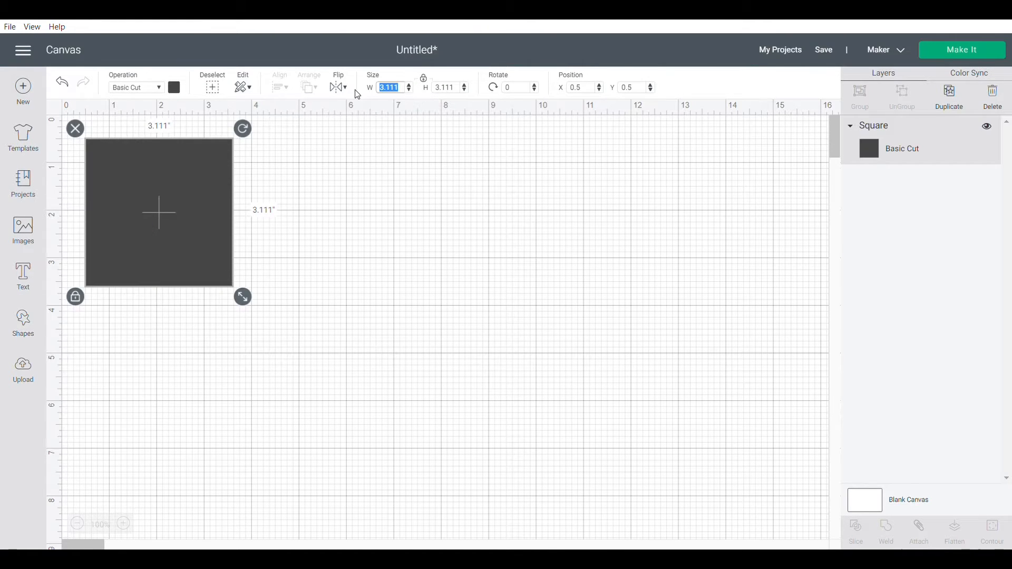
type("4.25")
left_click(424, 78)
double_click(421, 93)
type("5.5")
key("Return")
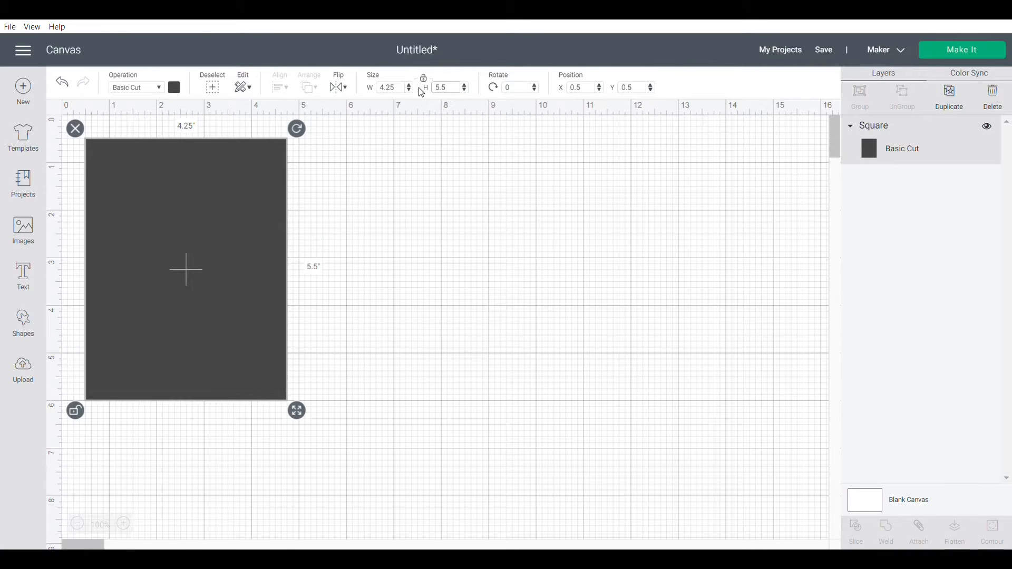
- Set the rectangle's operation to Print Then Cut and fill it with the light-blue polka dot pattern
left_click(164, 91)
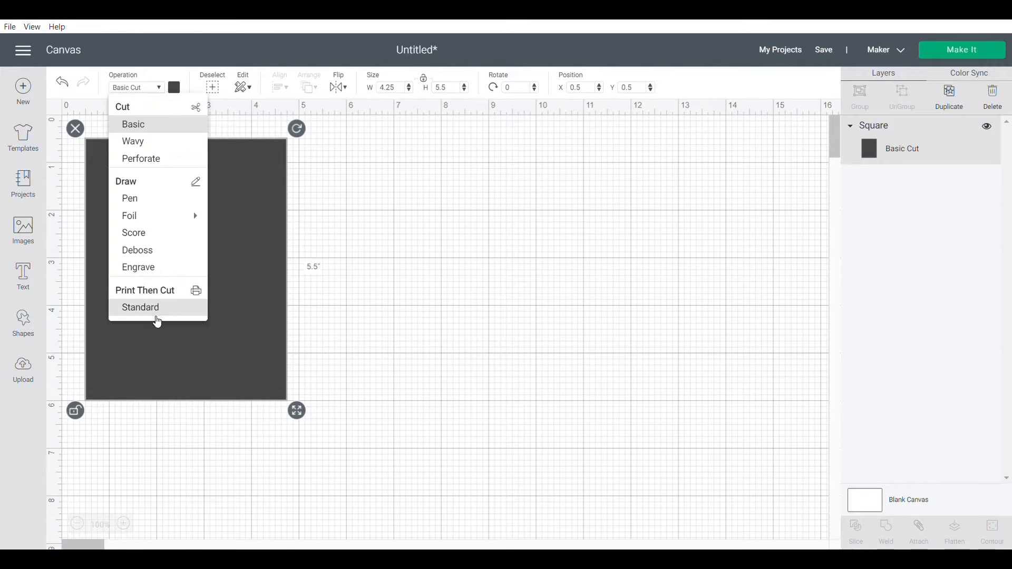
left_click(155, 314)
left_click(174, 91)
left_click(207, 137)
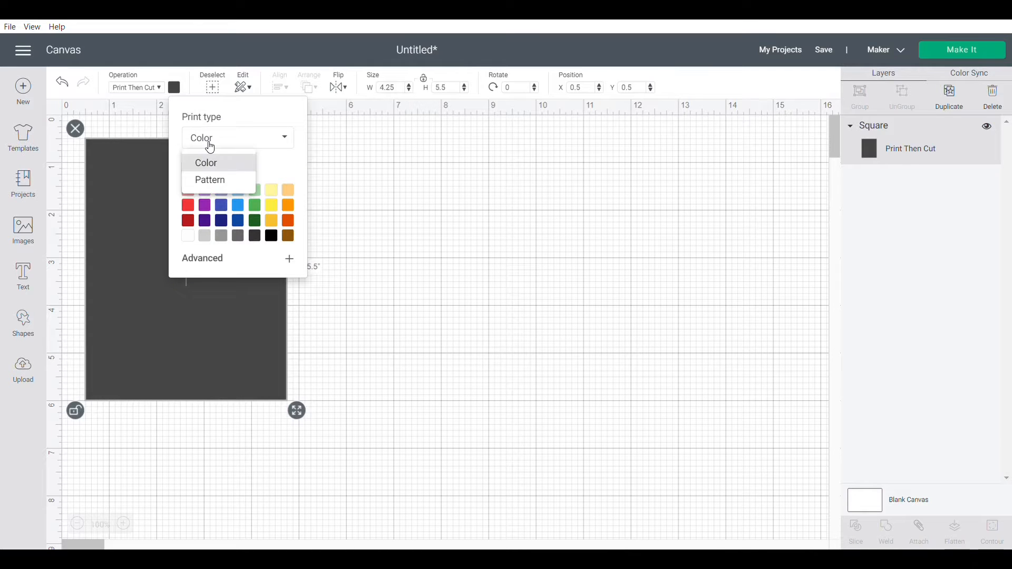
left_click(213, 179)
left_click(238, 211)
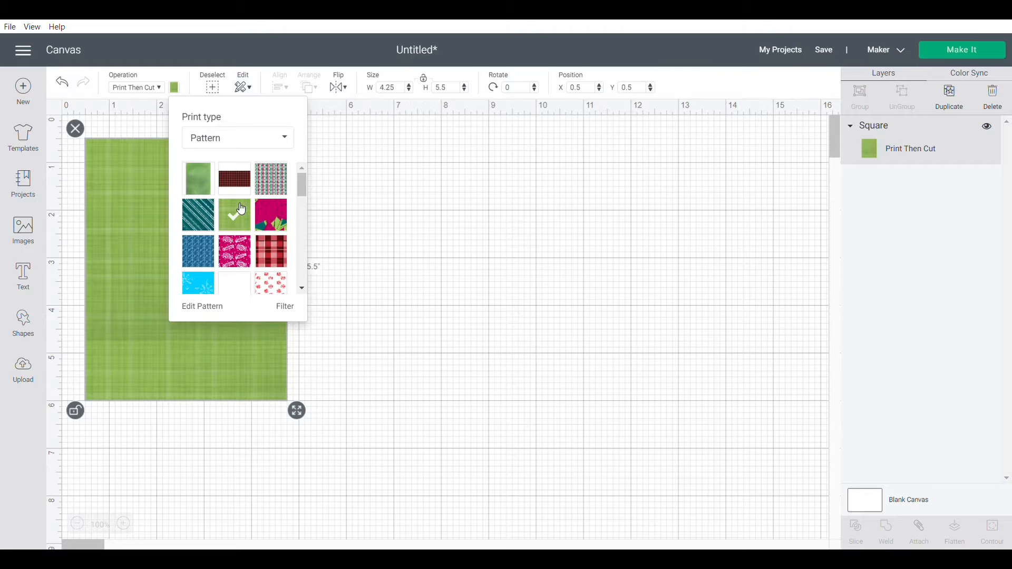
left_click_drag(303, 184, 304, 279)
scroll(305, 283, "down", 10)
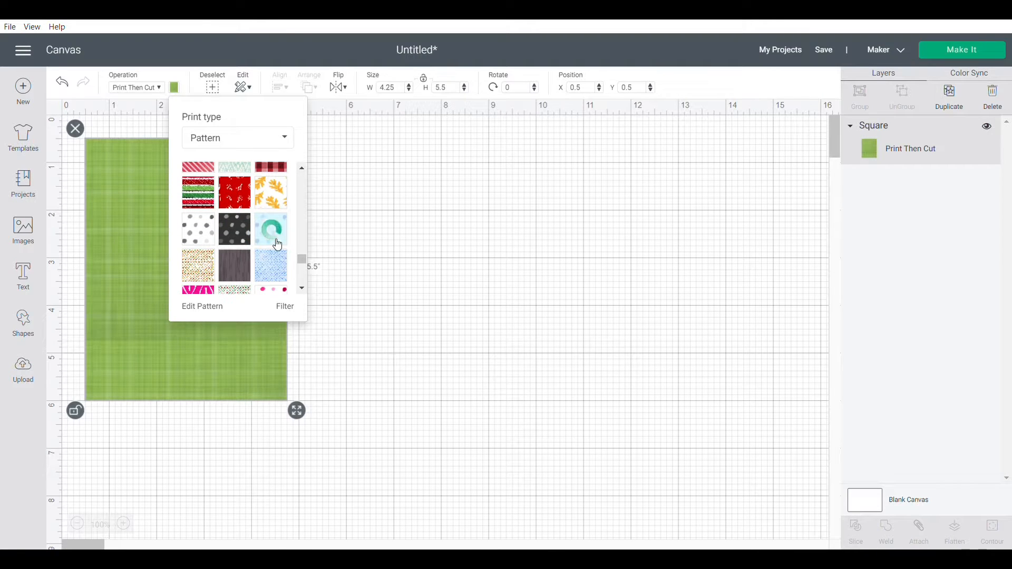
left_click(439, 299)
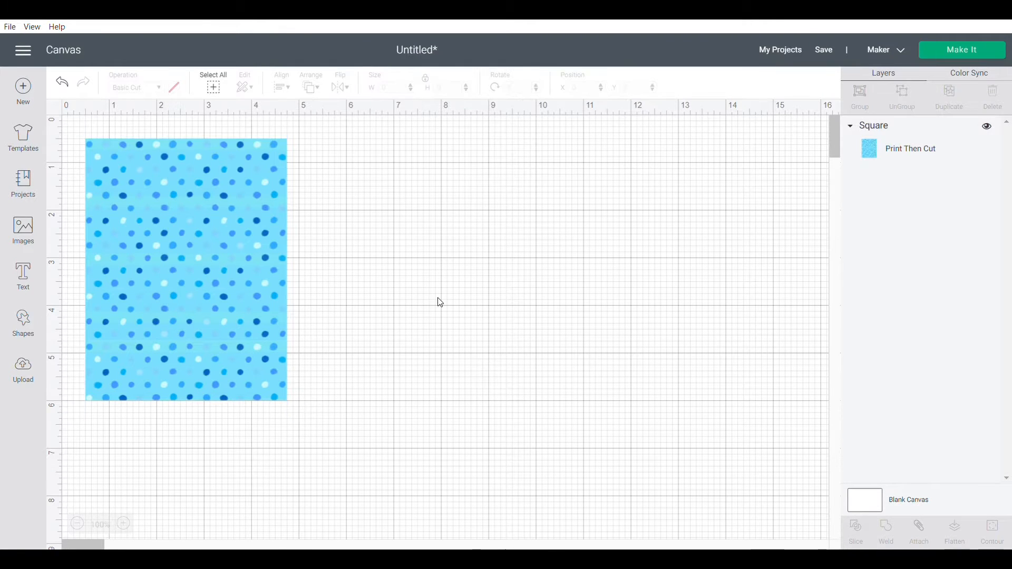
- Insert a score line beside the rectangle, positioned at X 8 and Y 1, and set its height to 4 inches
left_click(31, 324)
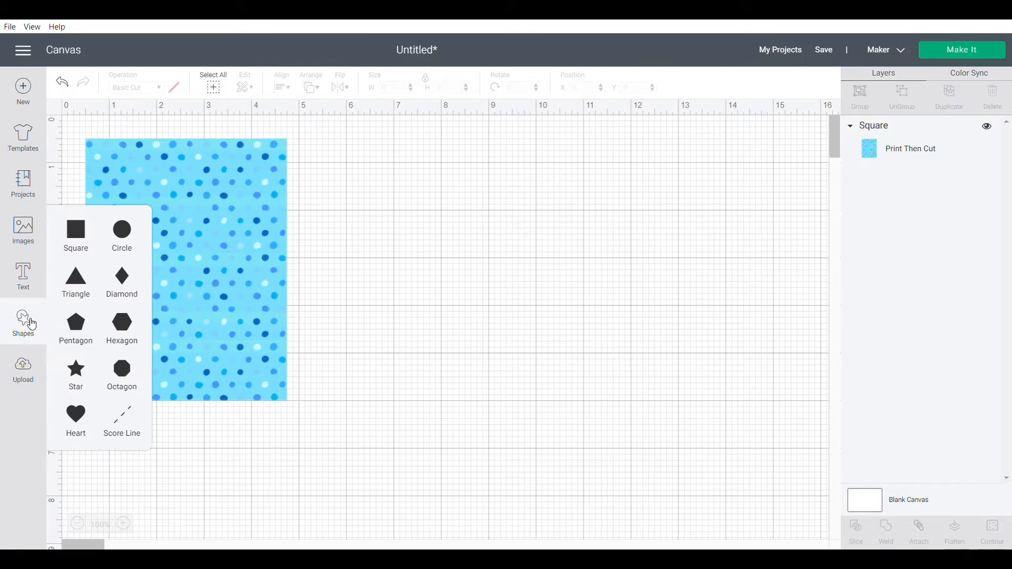
left_click(134, 414)
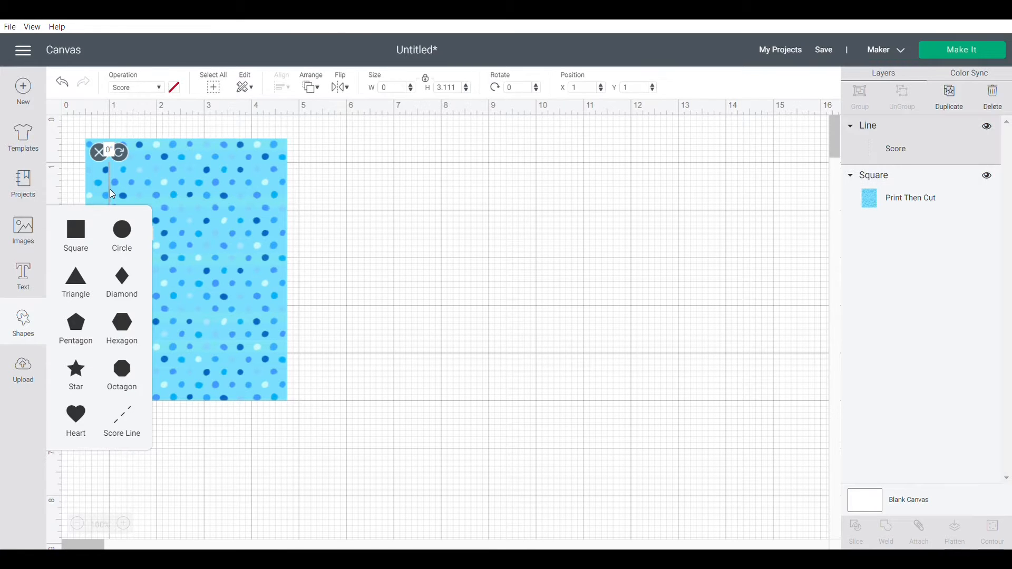
left_click_drag(109, 194, 445, 198)
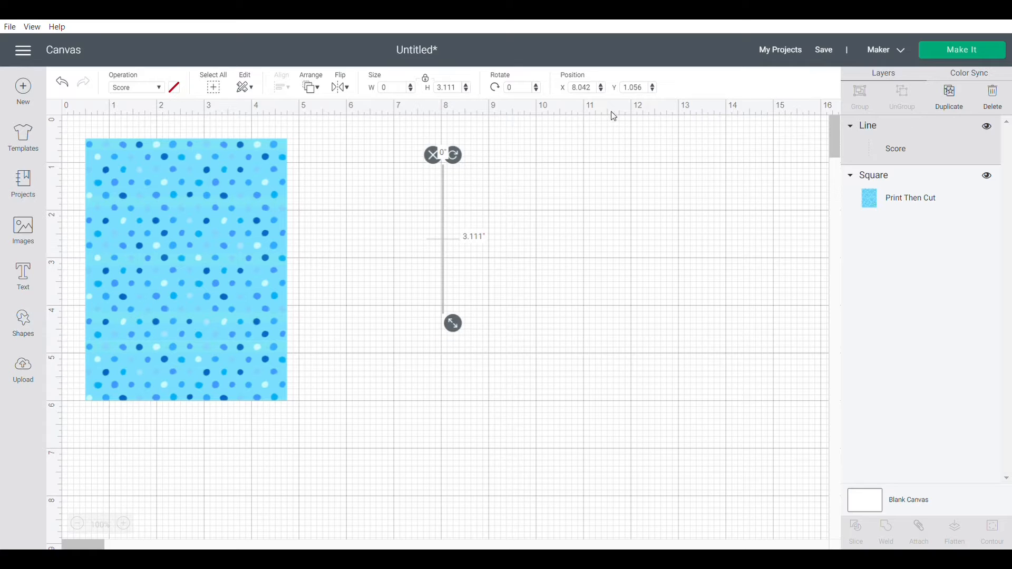
left_click(582, 87)
type("8")
key("Return")
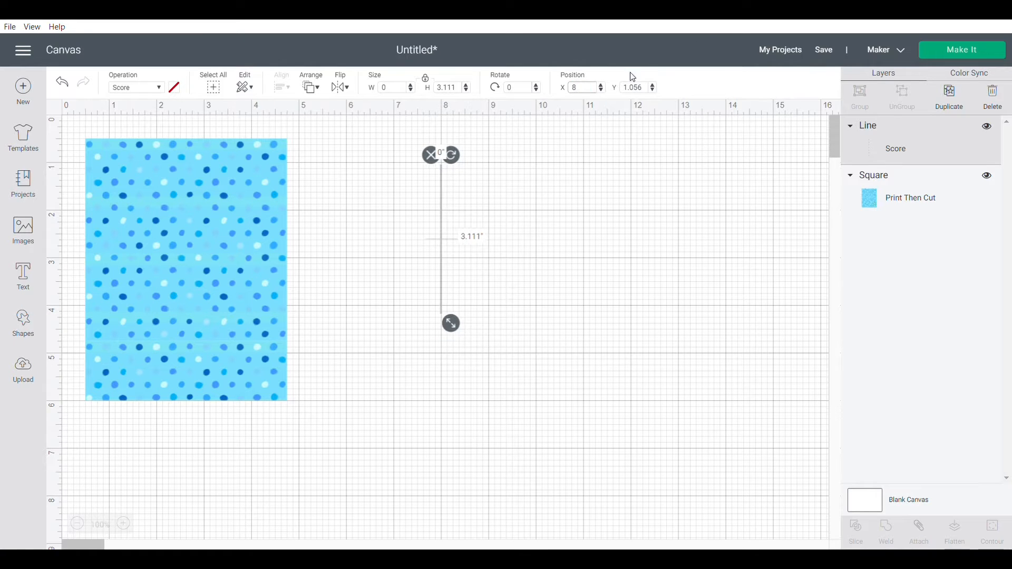
key("Tab")
type("1")
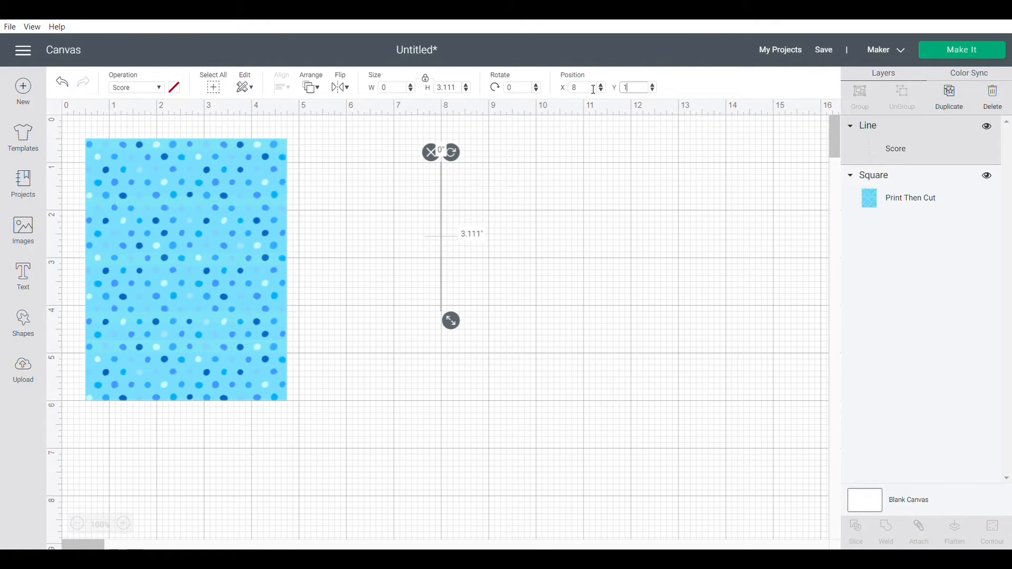
left_click(458, 90)
type("4")
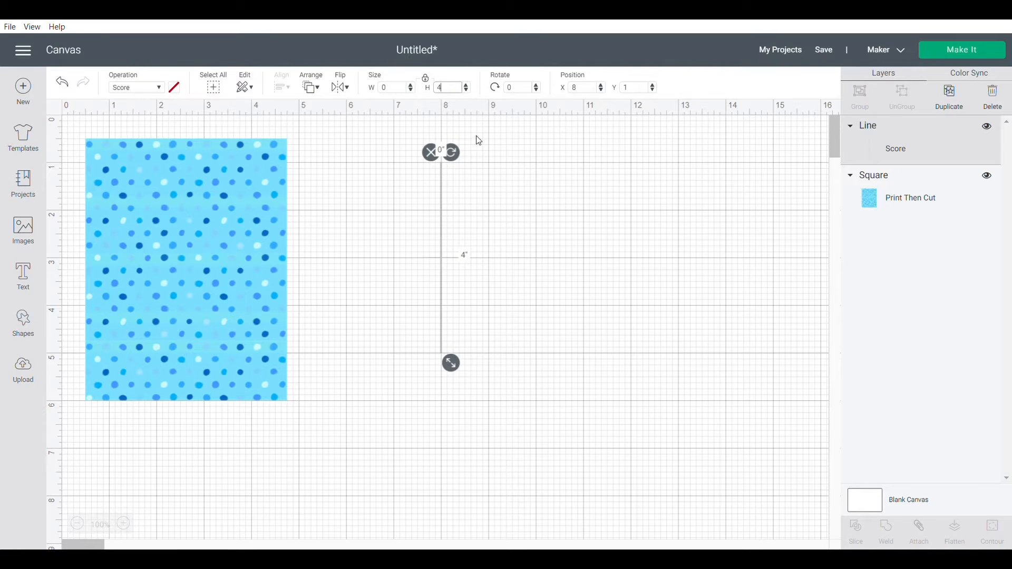
- Duplicate the vertical score line and position the copy at X 10, Y 1
right_click(442, 217)
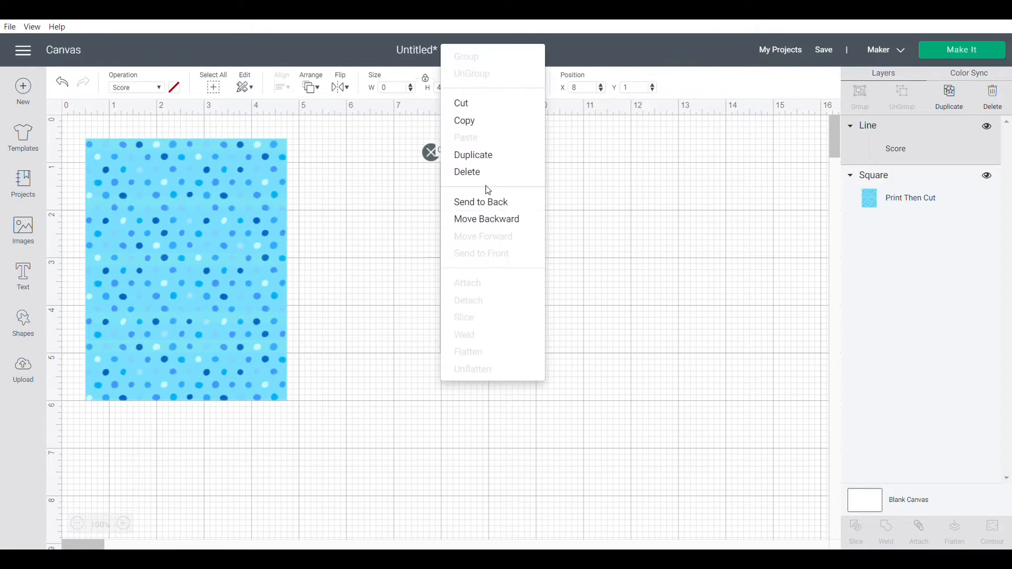
left_click(505, 154)
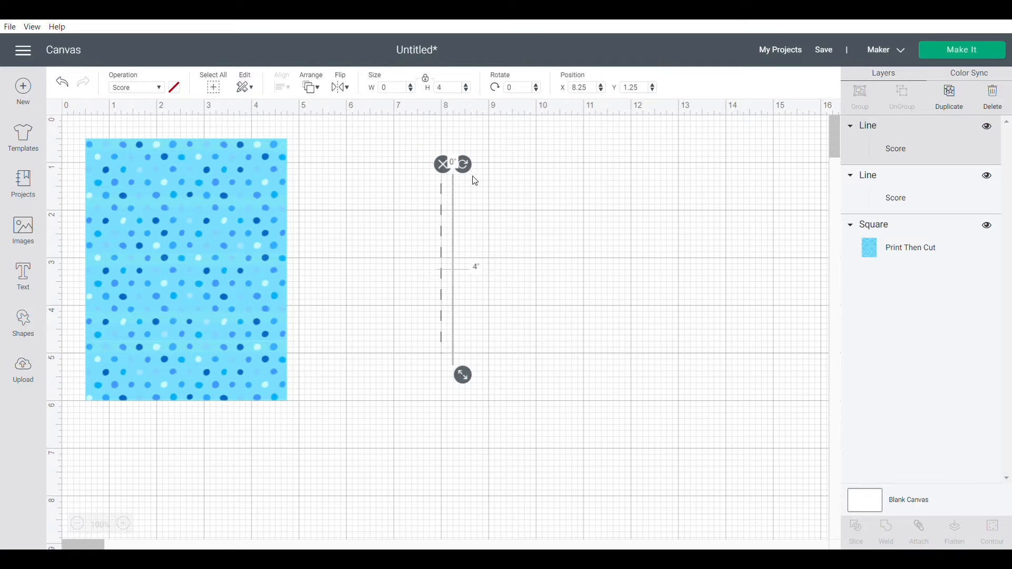
left_click(593, 89)
type("10")
key("Return")
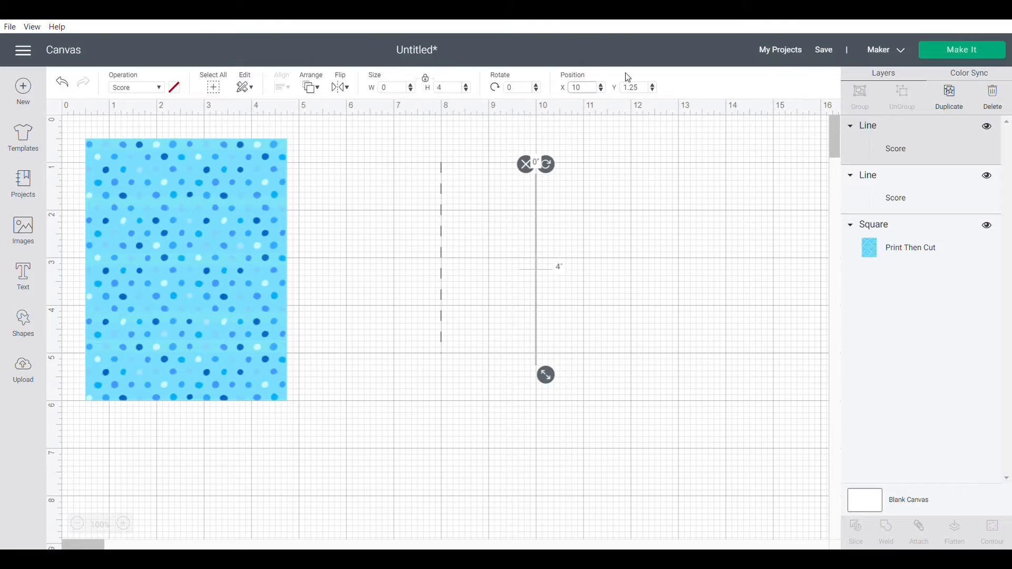
left_click(649, 93)
type("1")
key("Return")
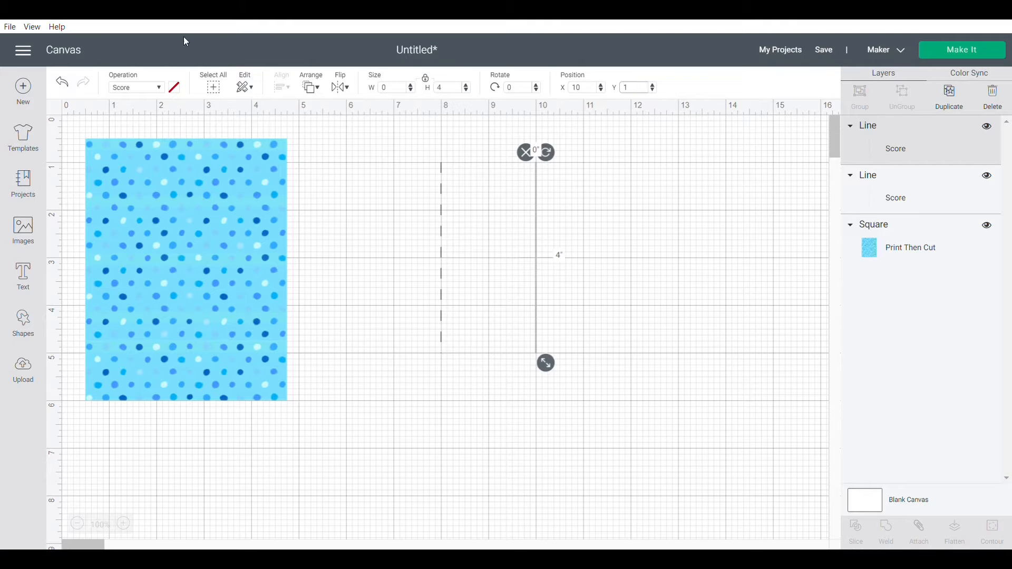
- Change the operation of both vertical lines from Score to Basic Cut
left_click(154, 88)
left_click(161, 127)
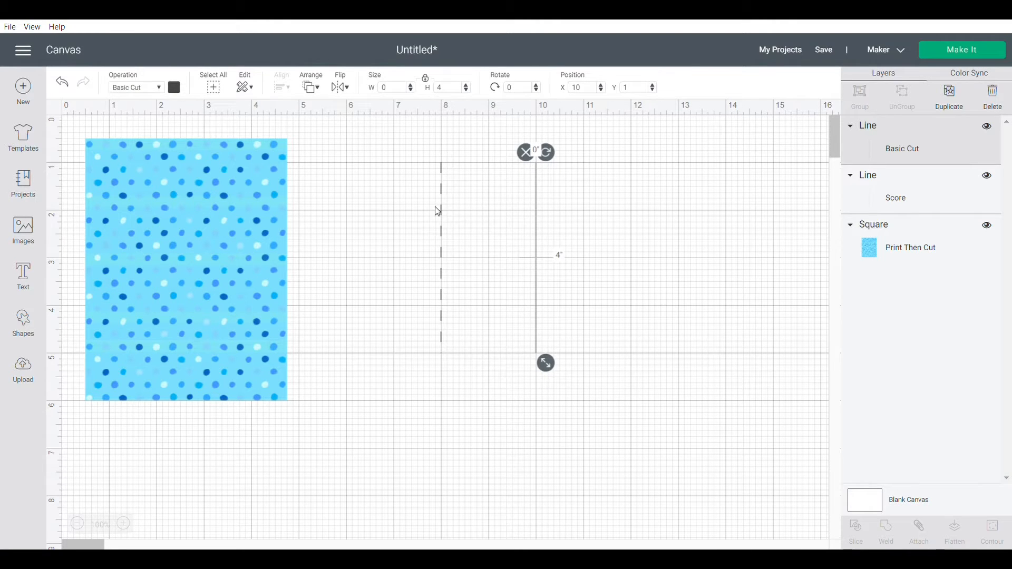
left_click(444, 234)
left_click(159, 87)
left_click(163, 128)
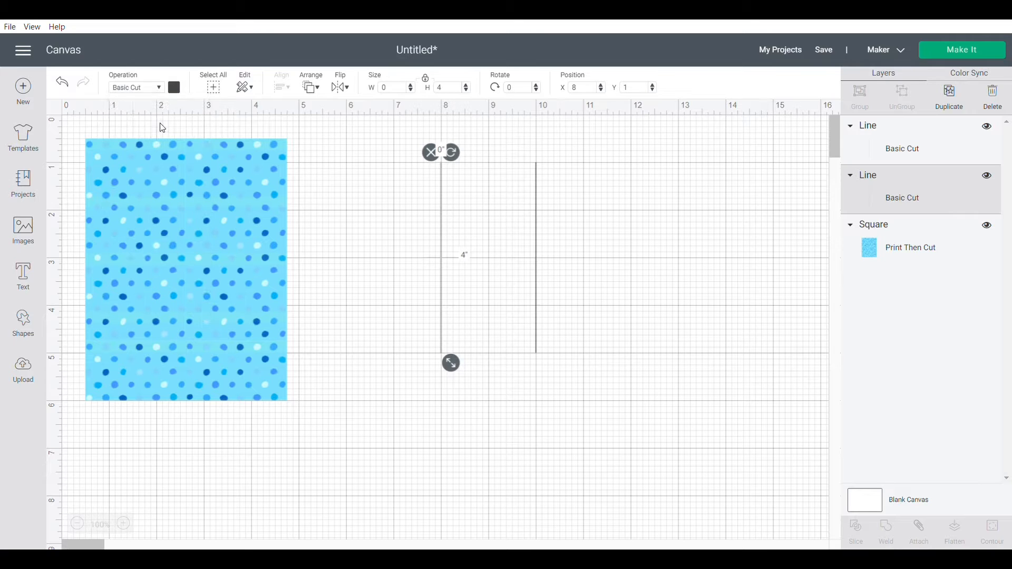
left_click(551, 389)
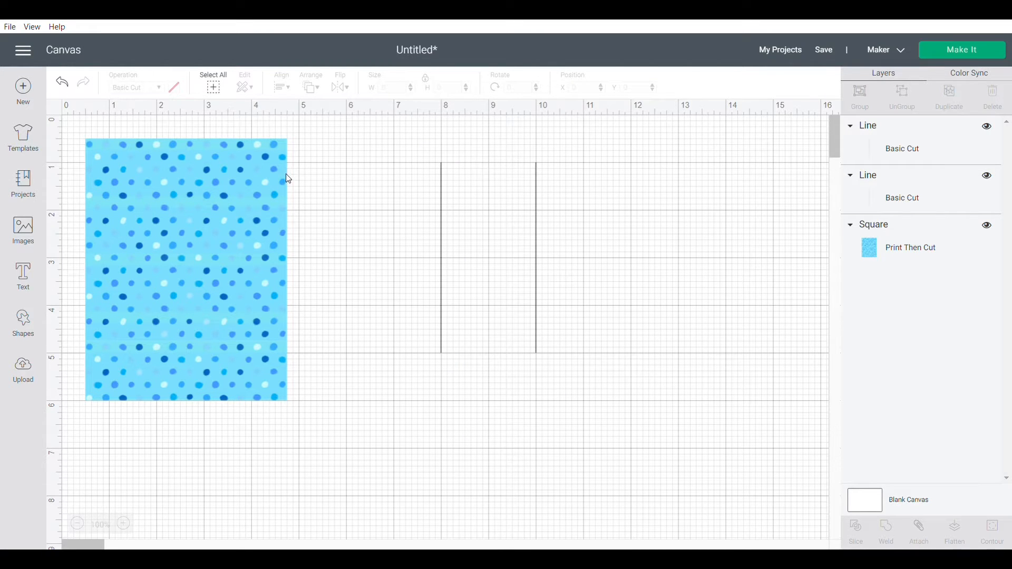
- Duplicate the vertical line at X 8, rotate the copy 90 degrees and set its height to 2 inches
left_click(442, 224)
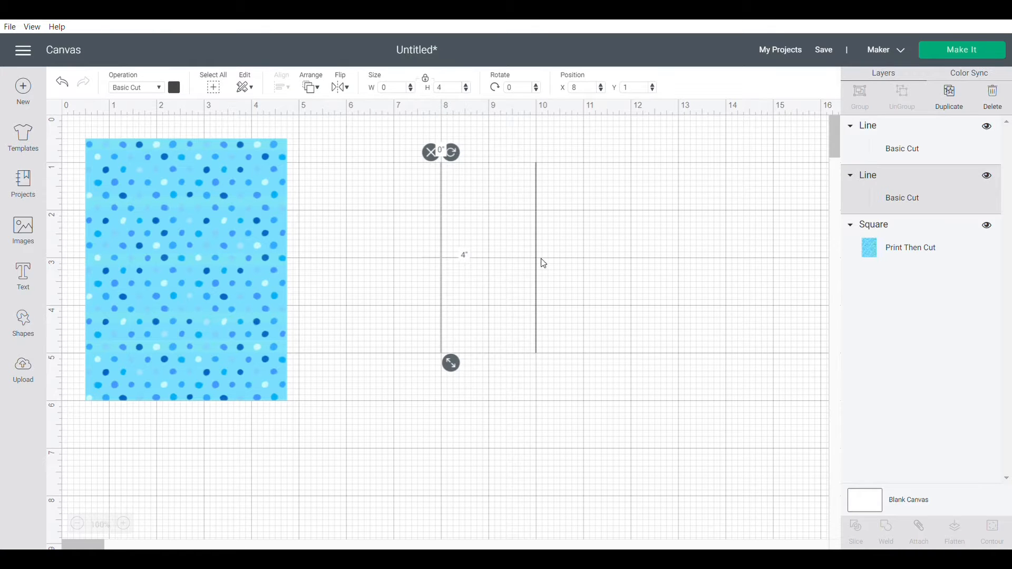
right_click(460, 226)
left_click(442, 247)
right_click(442, 248)
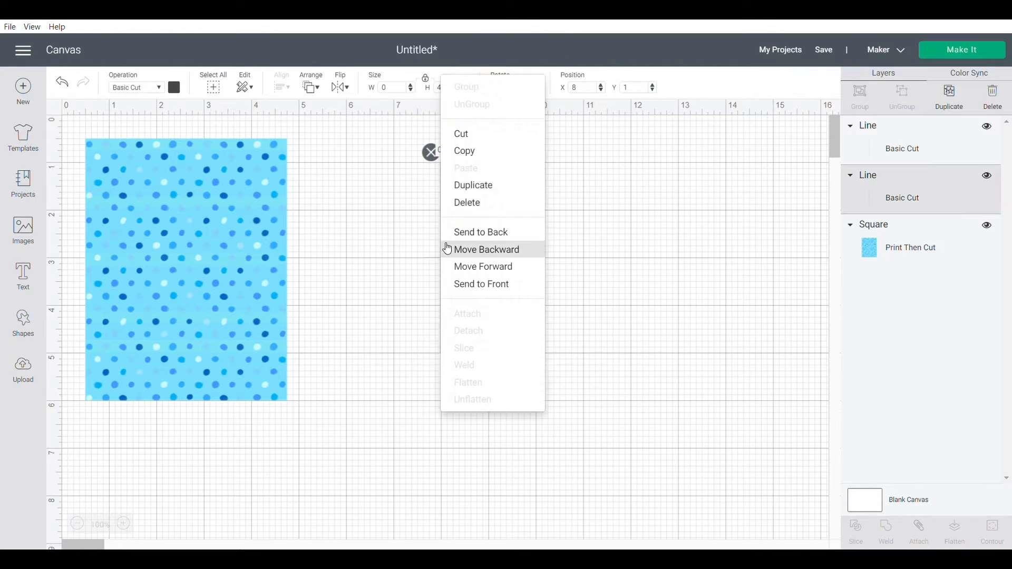
left_click(471, 185)
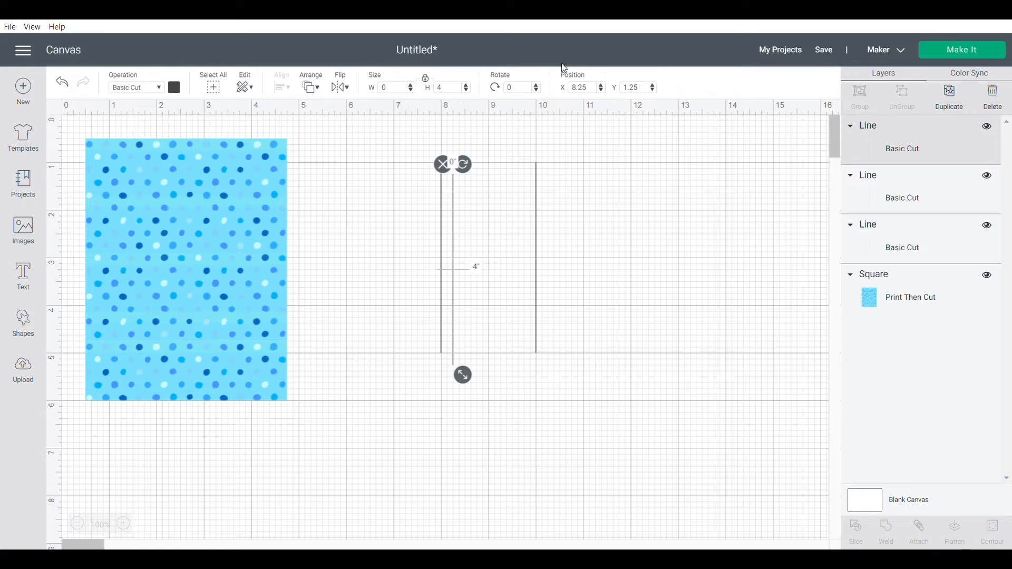
left_click(519, 92)
key("Return")
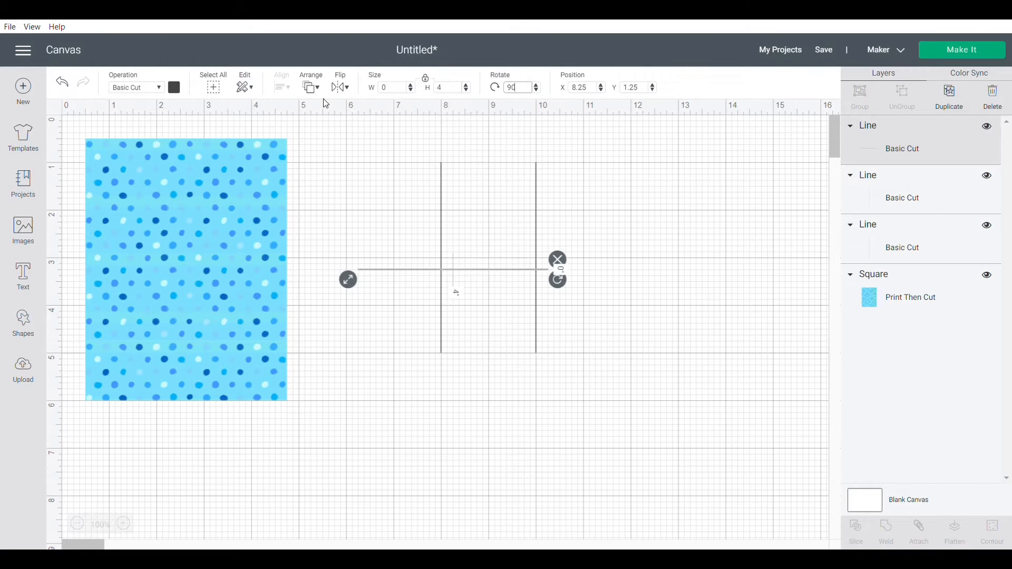
left_click(424, 91)
type("2")
key("Return")
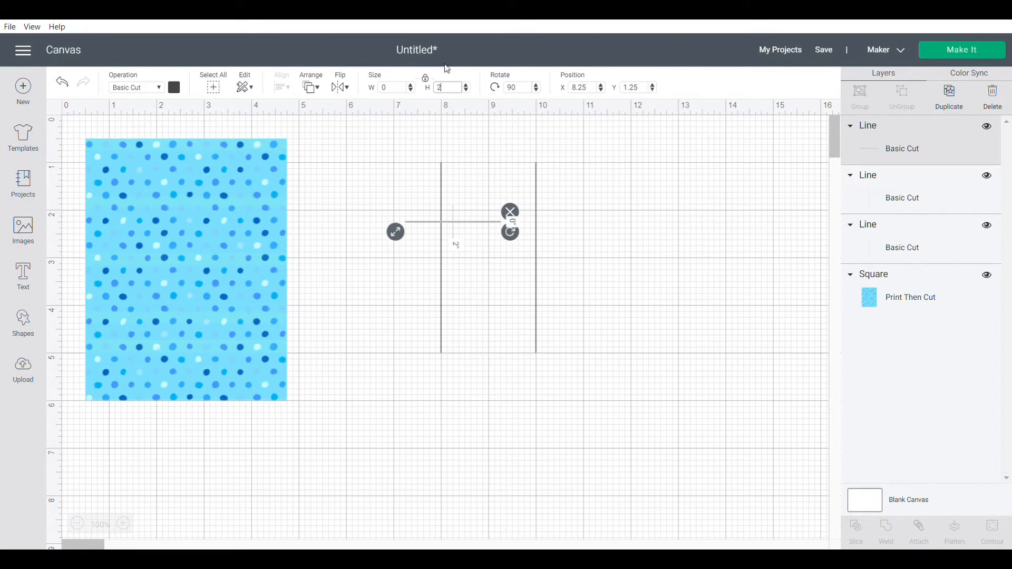
- Position the rotated line at X 11, Y 12
key("Tab")
type("11")
key("Return")
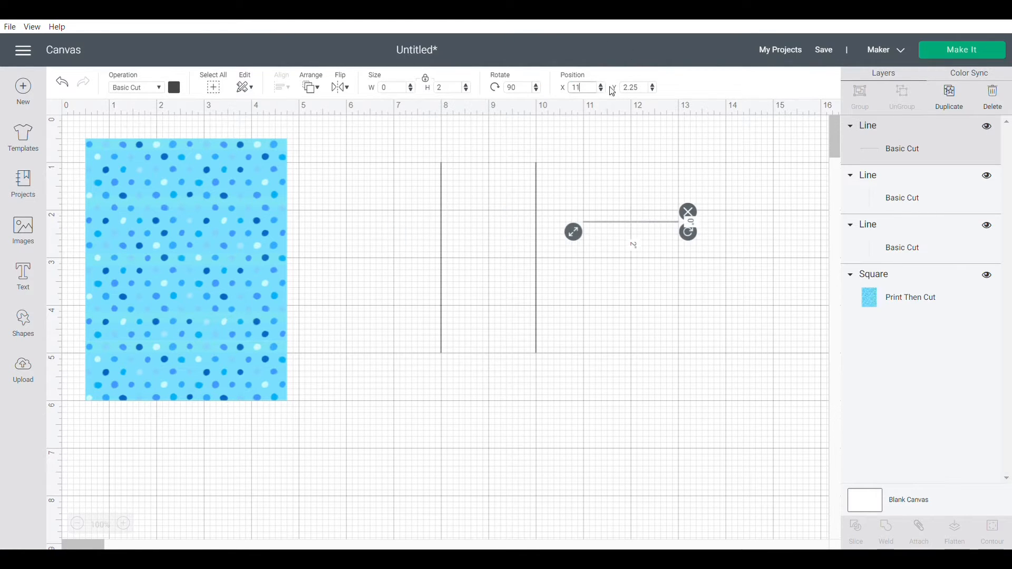
key("Tab")
type("12")
key("Return")
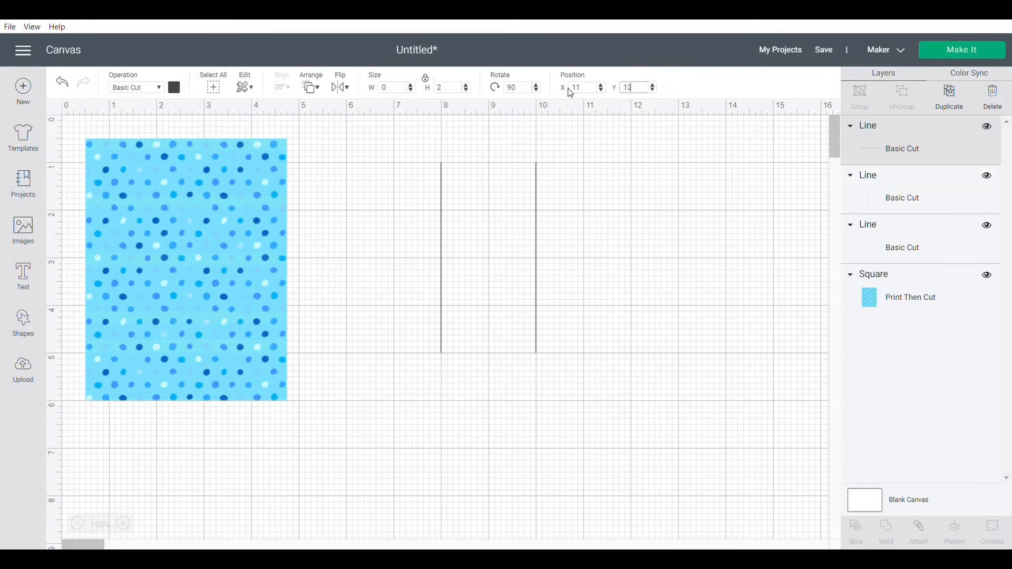
- Reposition the horizontal line at X 8, Y 1 so it spans the upper ends of the two vertical lines
left_click_drag(580, 88, 563, 89)
left_click(578, 310)
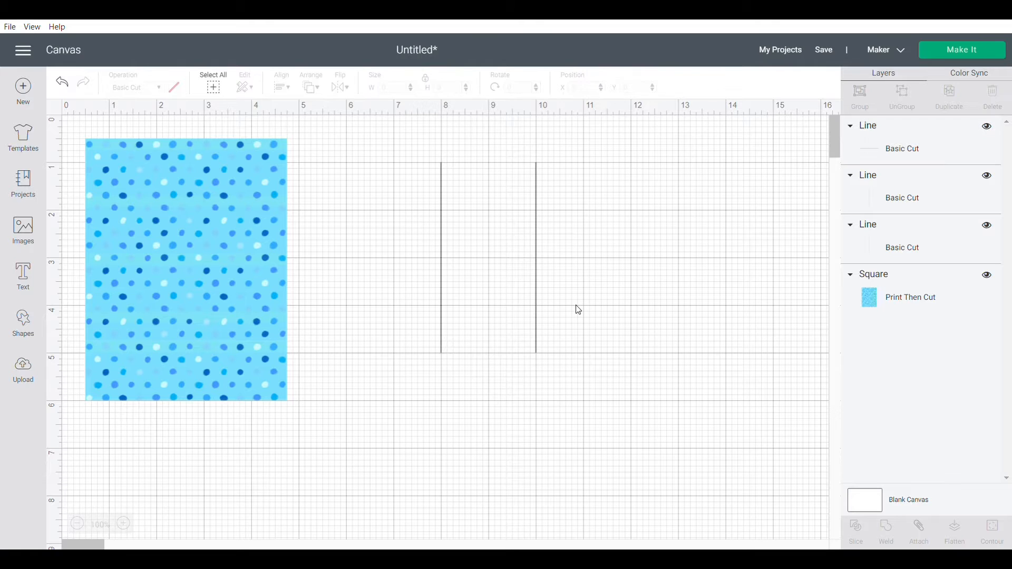
left_click(924, 147)
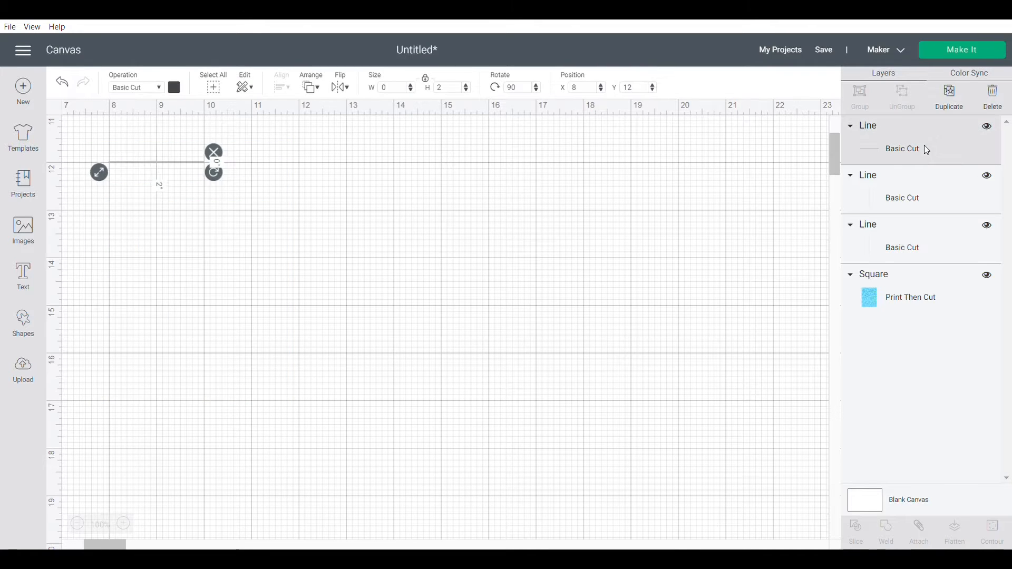
left_click(633, 88)
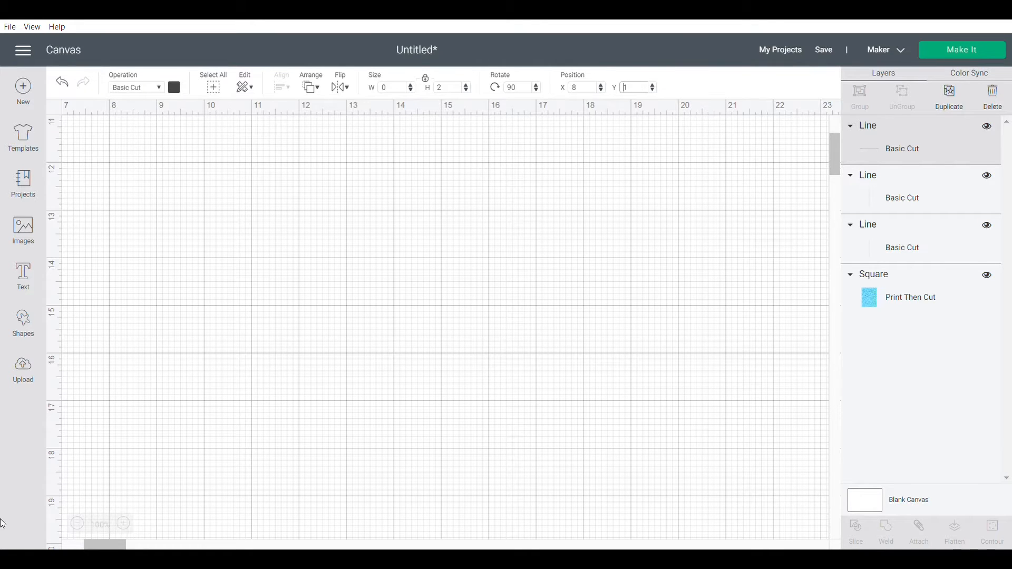
left_click_drag(109, 547, 85, 547)
left_click_drag(835, 158, 834, 141)
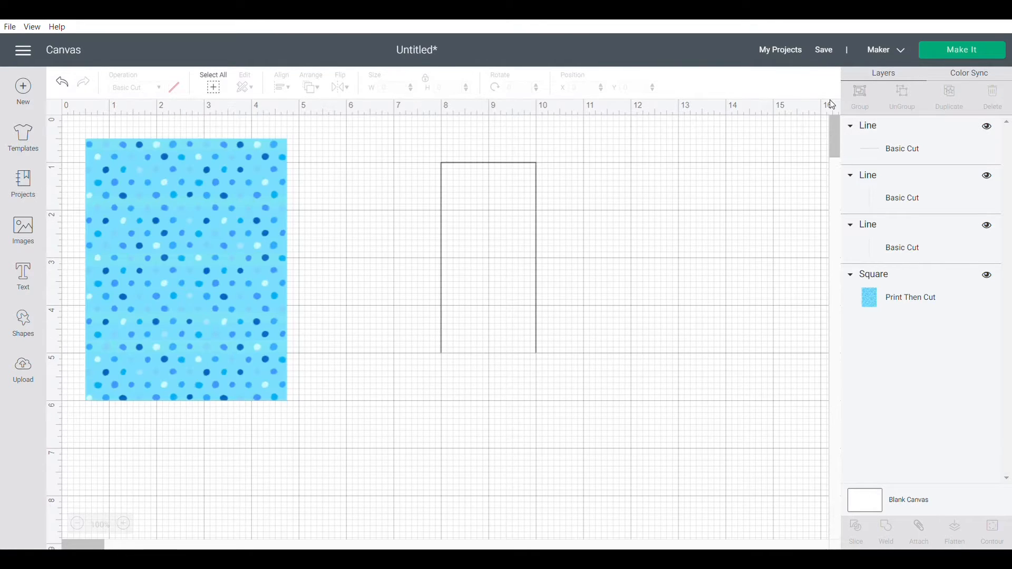
- Move the horizontal line to the lower ends of the vertical lines by setting its Y position to 5
left_click(520, 163)
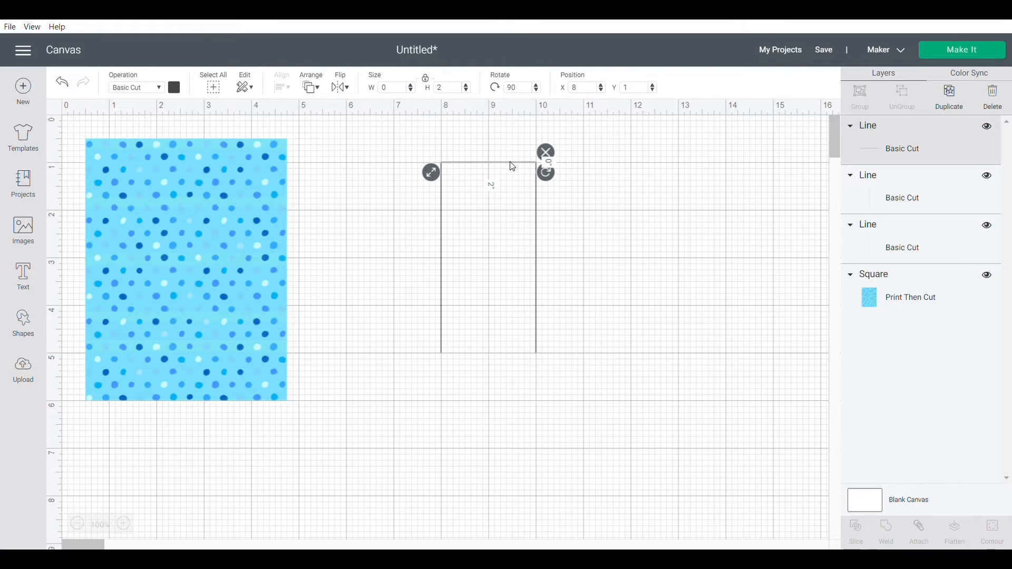
left_click(636, 93)
type("5")
key("Return")
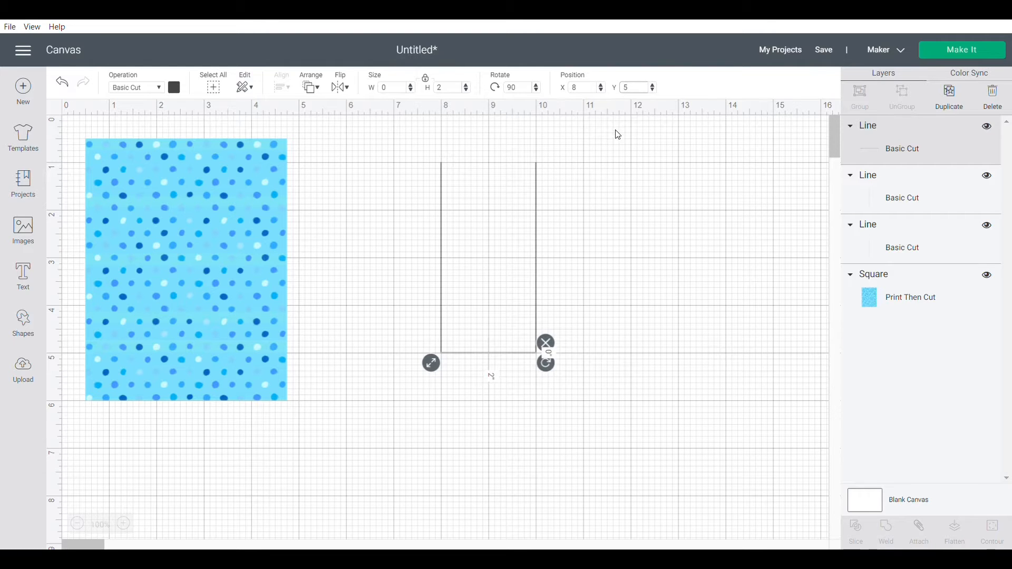
- Place a duplicate of the lower horizontal line at X 8, Y 3 and change its operation to Score
right_click(471, 359)
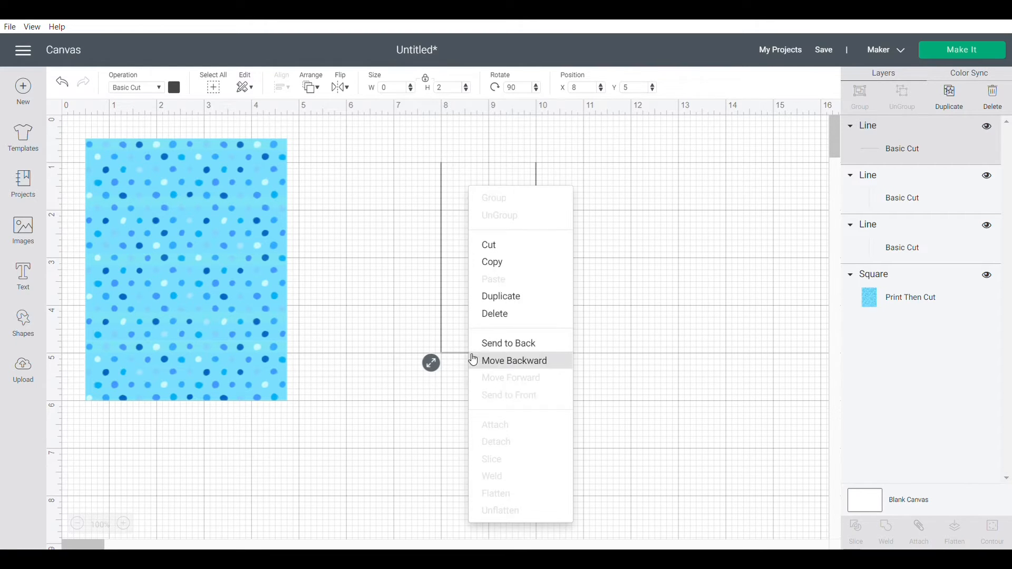
left_click(517, 296)
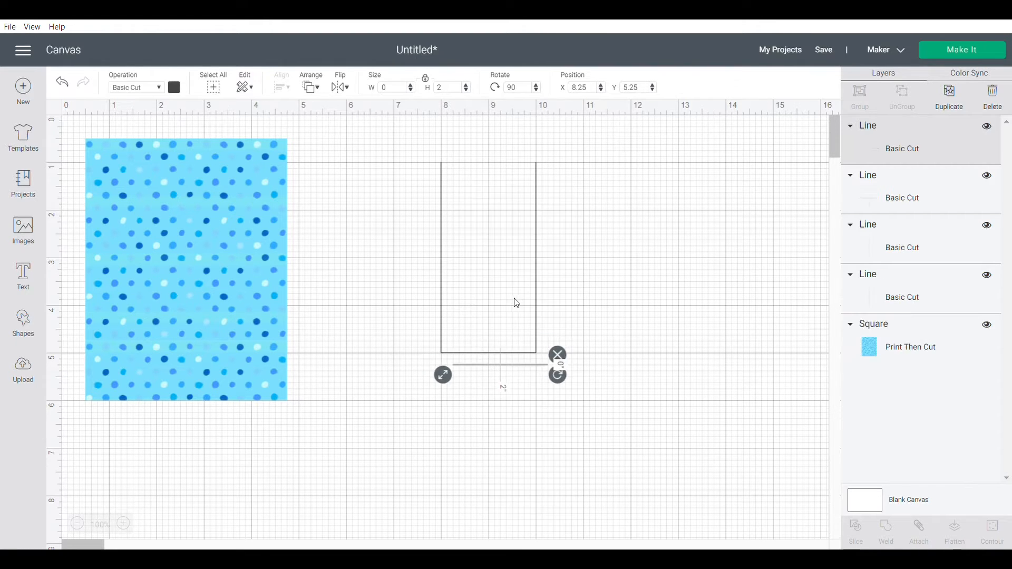
left_click(601, 92)
key("Tab")
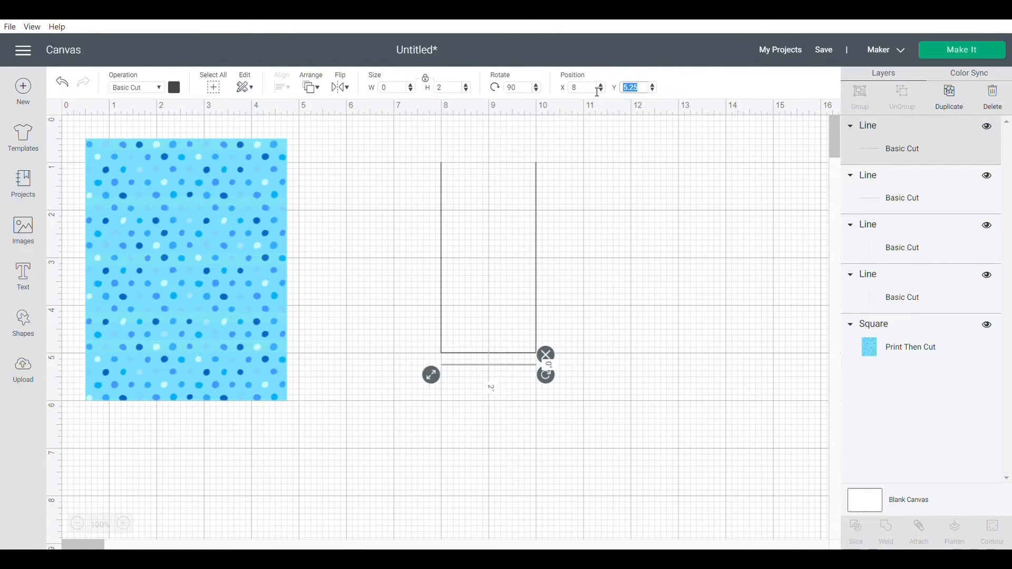
type("3")
key("Return")
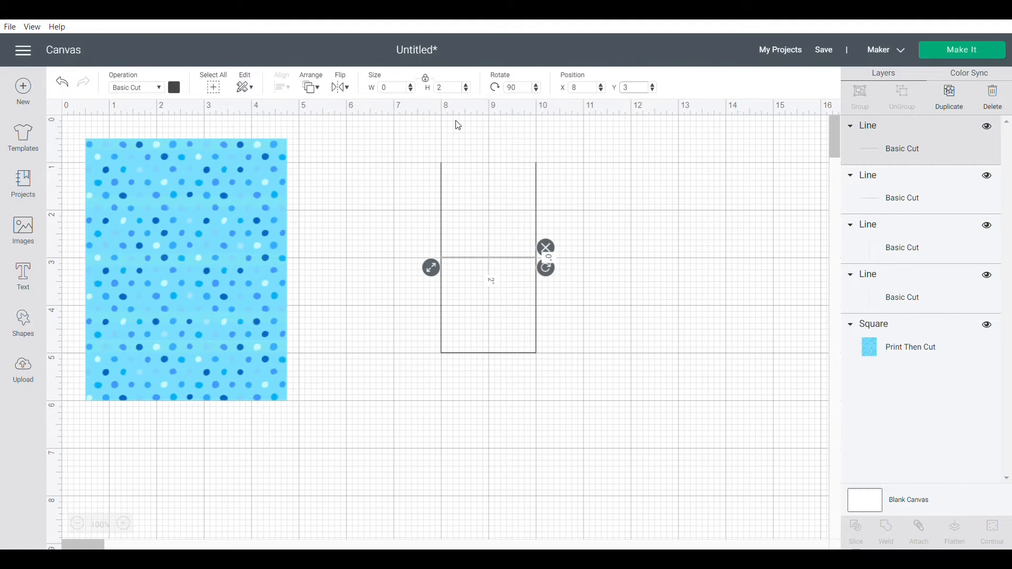
left_click(164, 90)
left_click(168, 238)
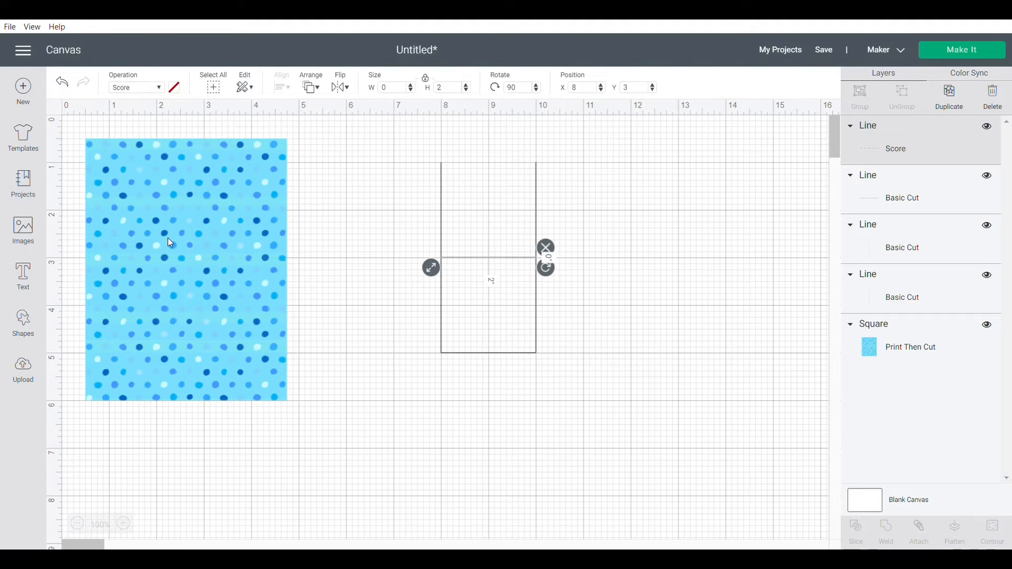
- Duplicate the score line and position the copy at X 8, Y 1, across the upper ends of the vertical lines
right_click(583, 252)
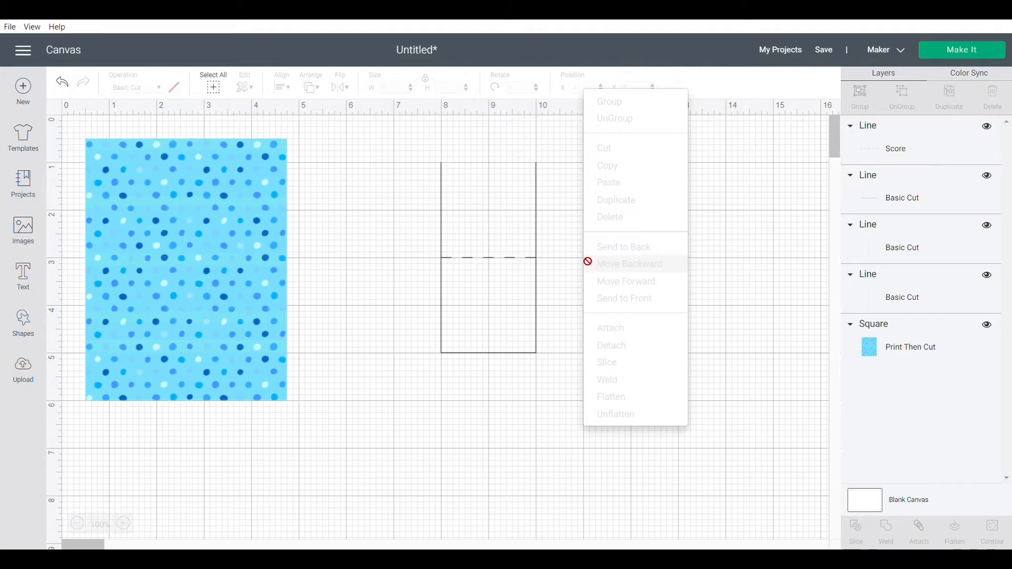
right_click(504, 258)
left_click(566, 211)
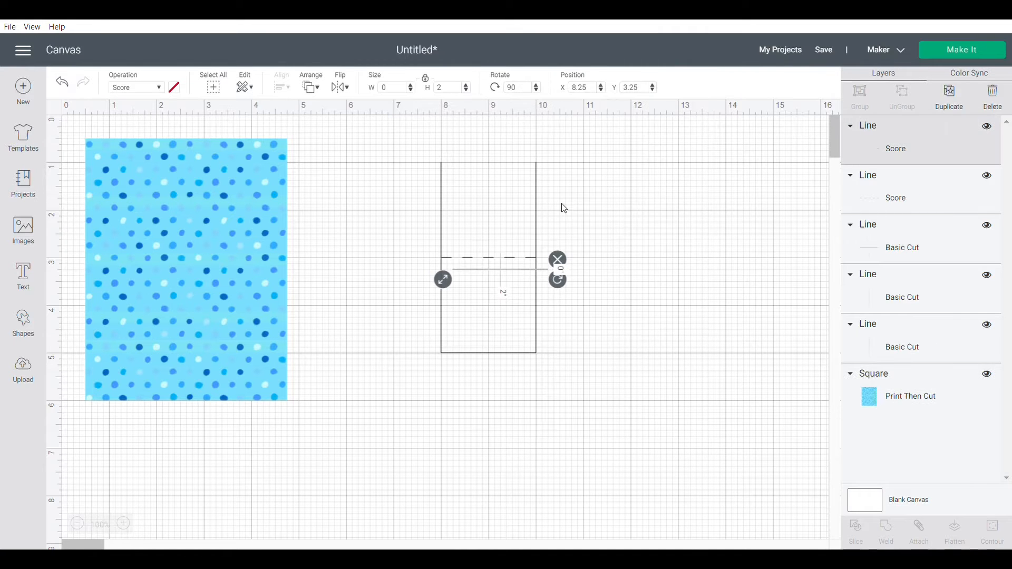
double_click(593, 88)
type("8")
key("Tab")
type("1")
key("Return")
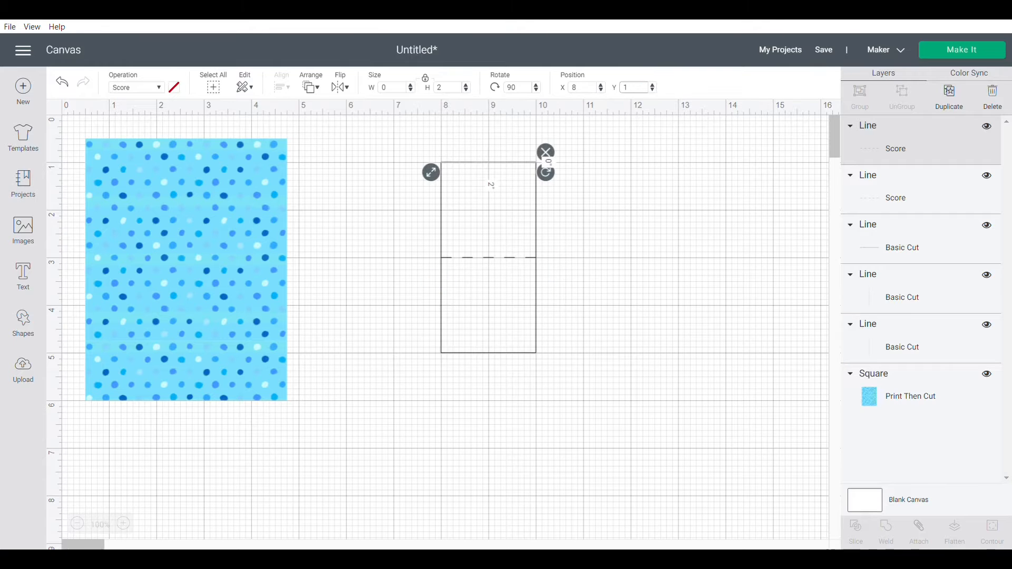
- Attach the three cut lines and two score lines together as one unit
left_click(623, 220)
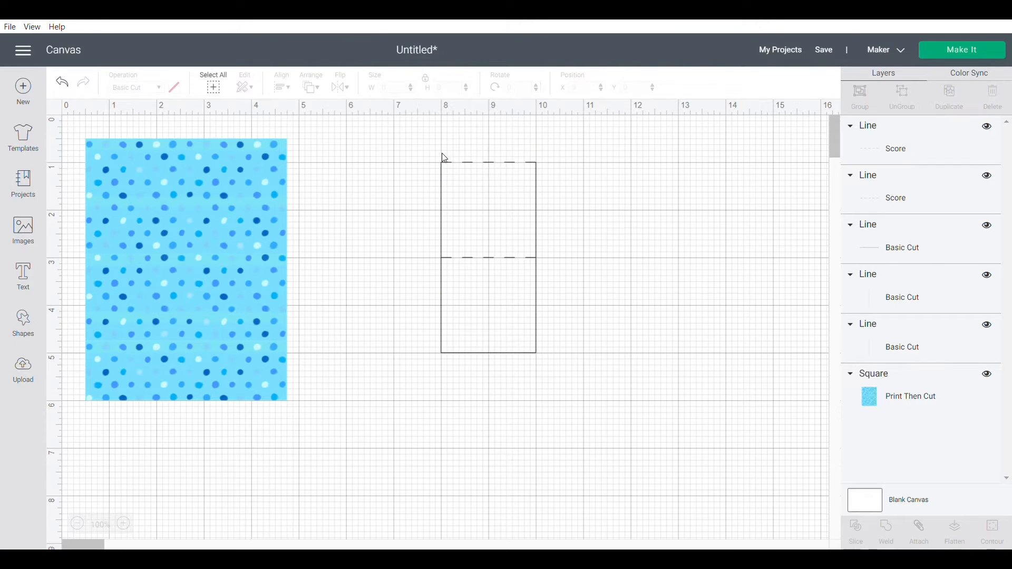
left_click_drag(425, 148, 577, 418)
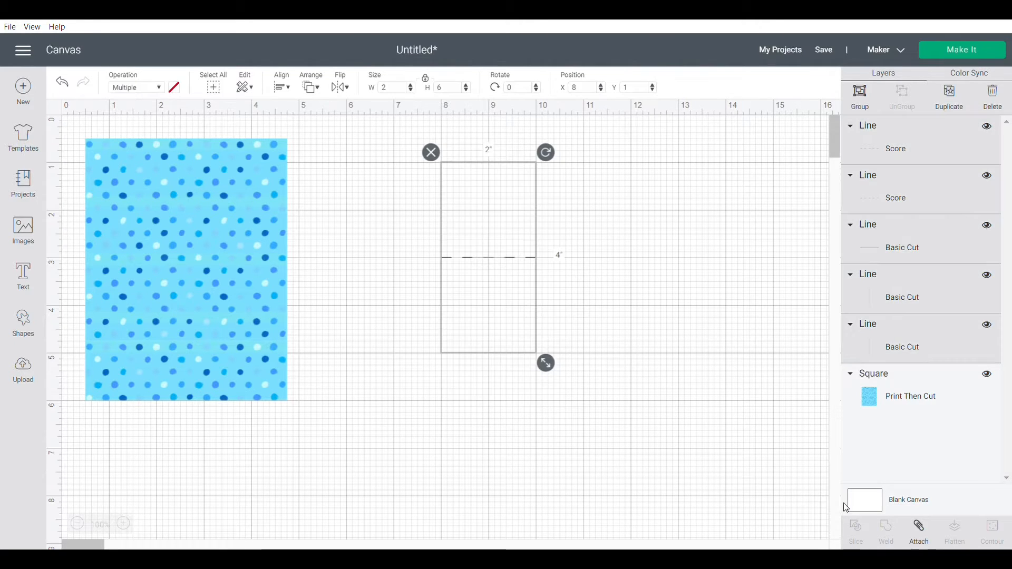
left_click(919, 530)
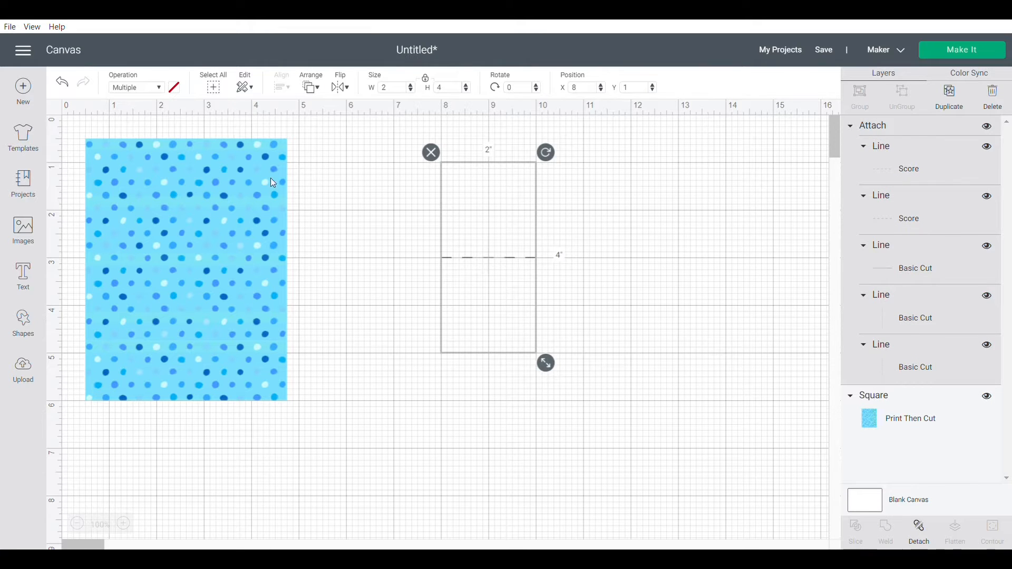
- Position the patterned Print Then Cut rectangle at X 1, Y 1
left_click(255, 203)
left_click_drag(591, 89, 548, 89)
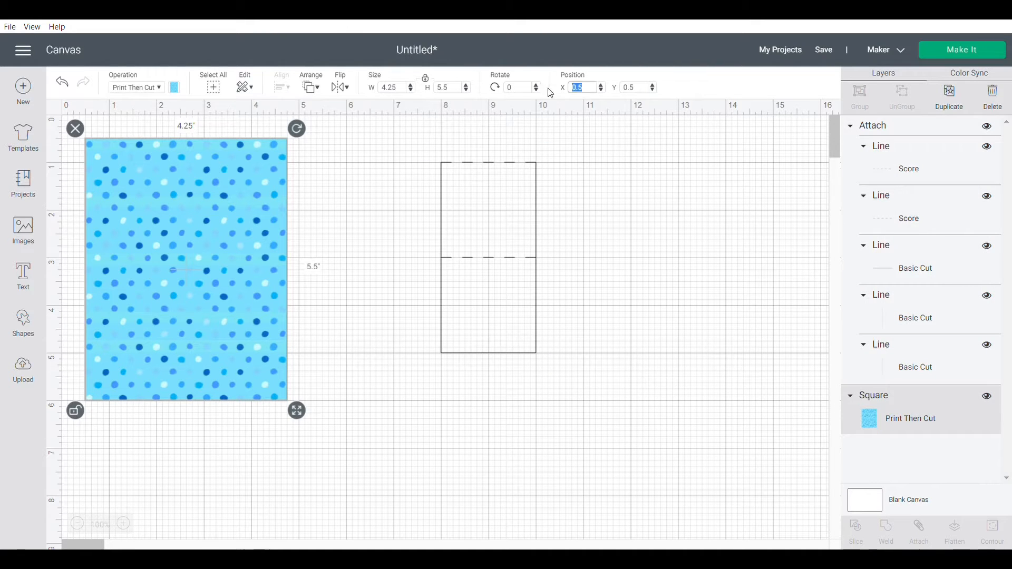
type("1")
key("Tab")
type("1")
key("Return")
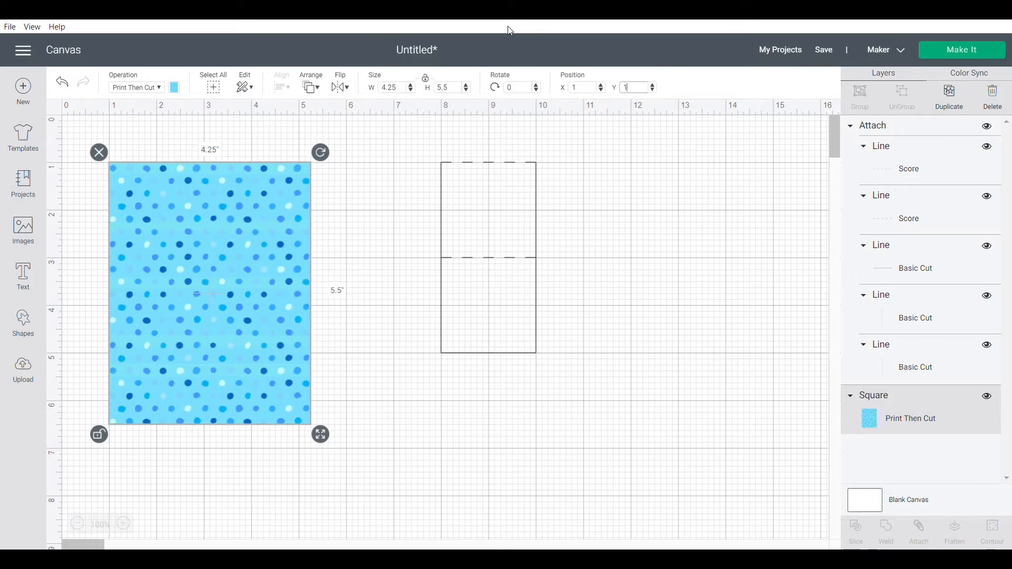
- Move the attached lines onto the patterned rectangle and align both objects with Center
left_click(536, 249)
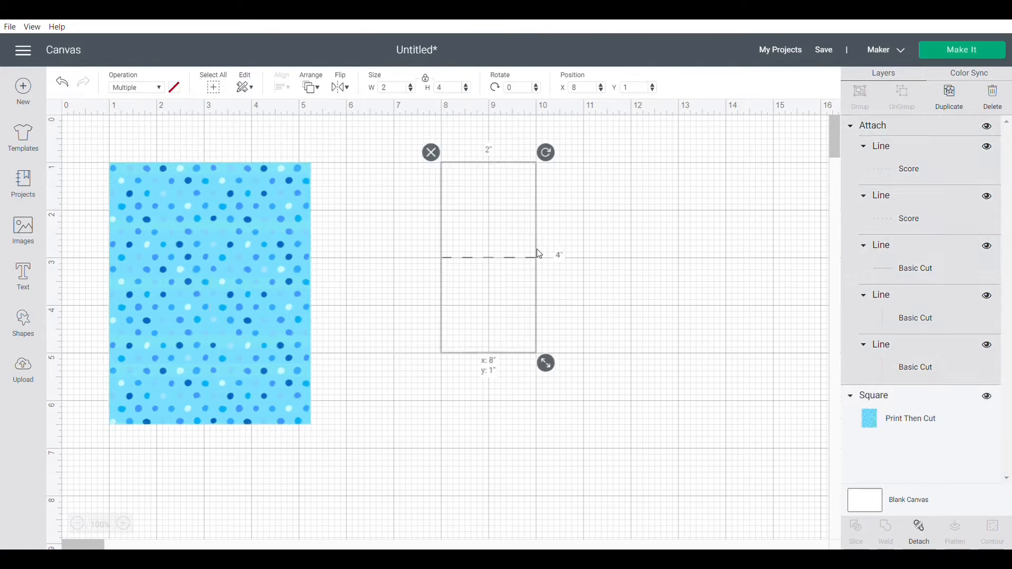
left_click_drag(537, 249, 253, 276)
left_click_drag(421, 304, 62, 268)
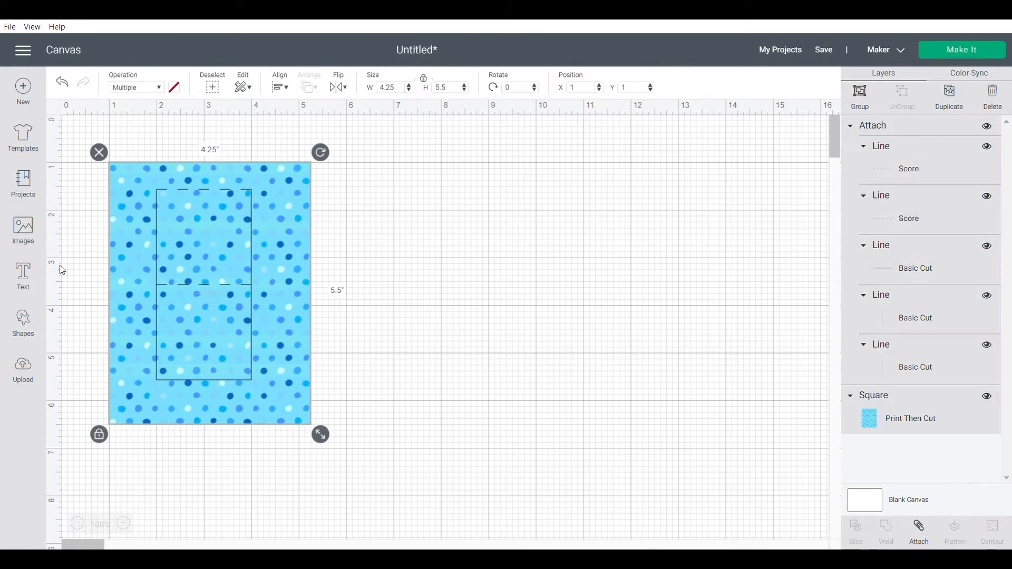
left_click(289, 88)
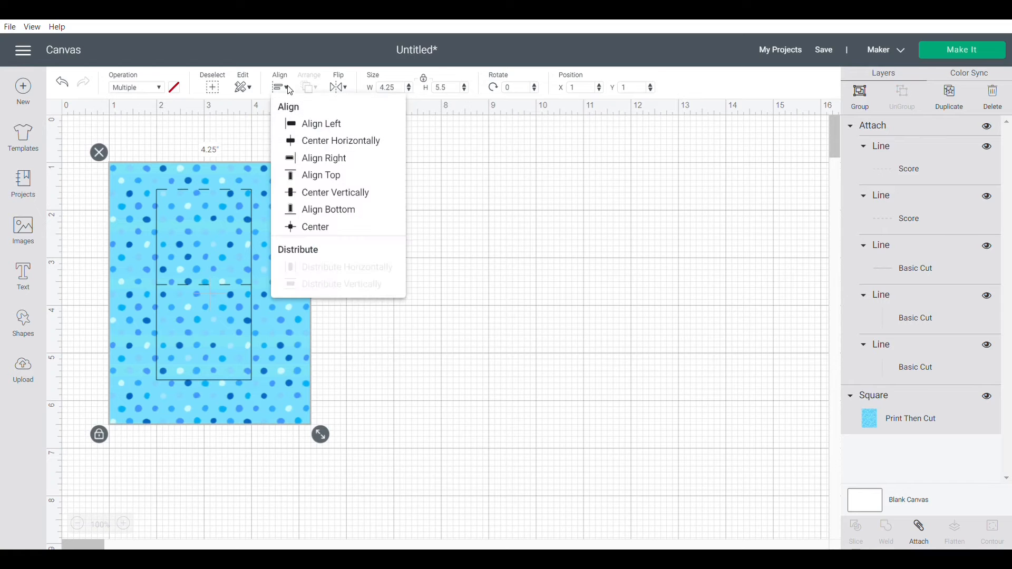
left_click(354, 230)
left_click(500, 302)
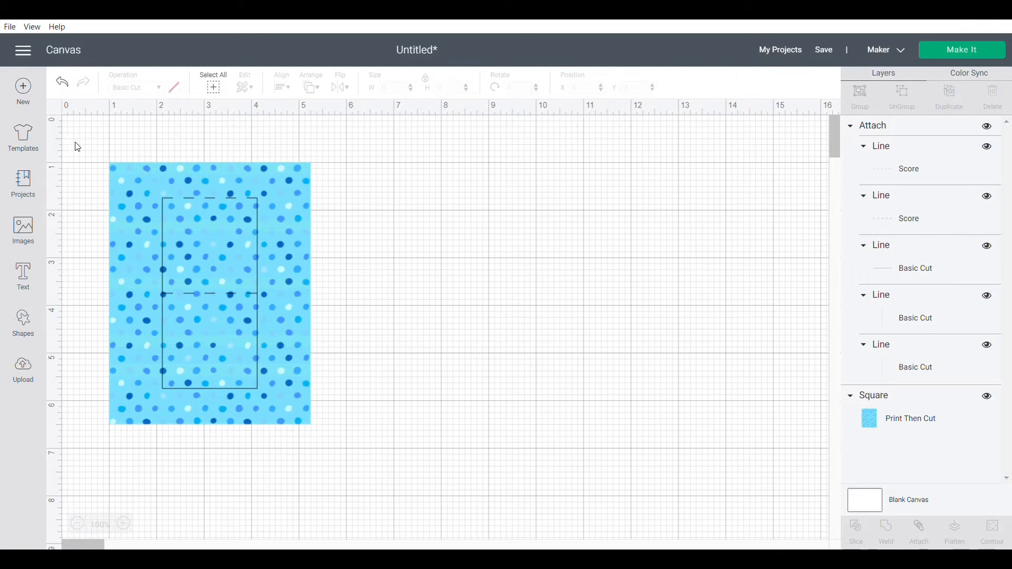
- Attach the centered line set to the patterned rectangle
left_click_drag(74, 145, 390, 505)
left_click(921, 541)
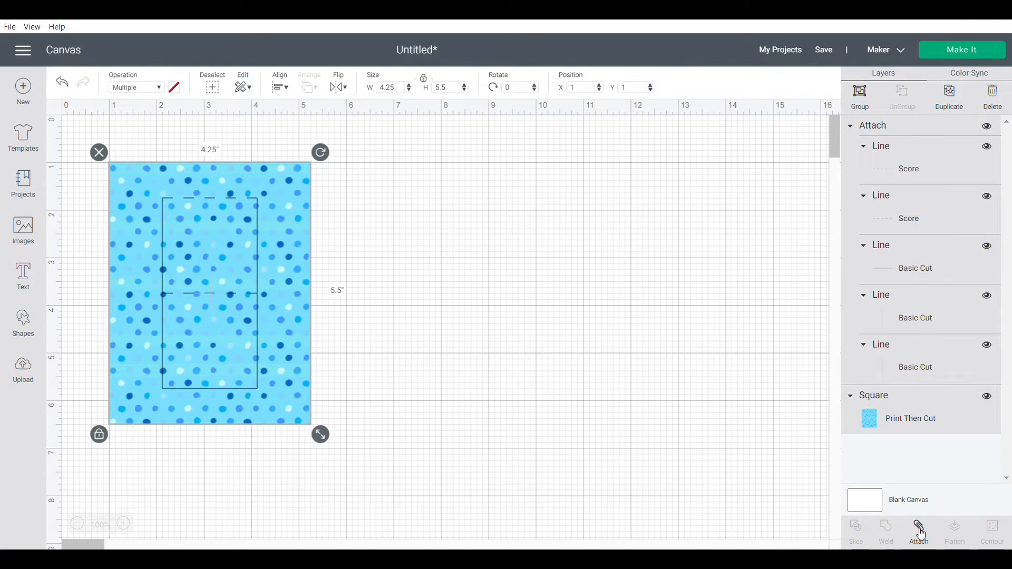
left_click(475, 394)
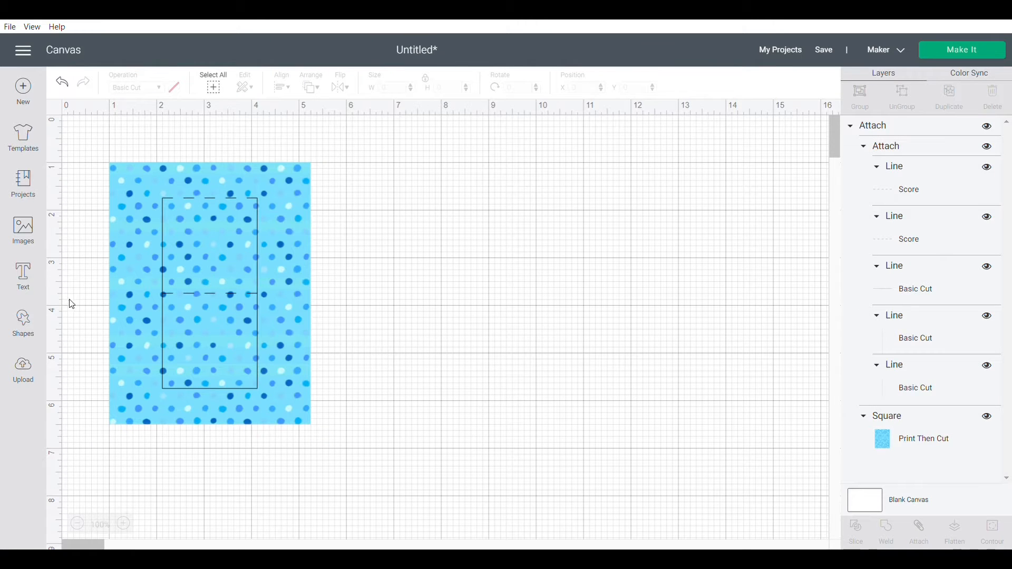
- Add a new square and, with its proportions unlocked, size it to 4.25 inches wide by 5.5 inches high
left_click(27, 325)
left_click(83, 236)
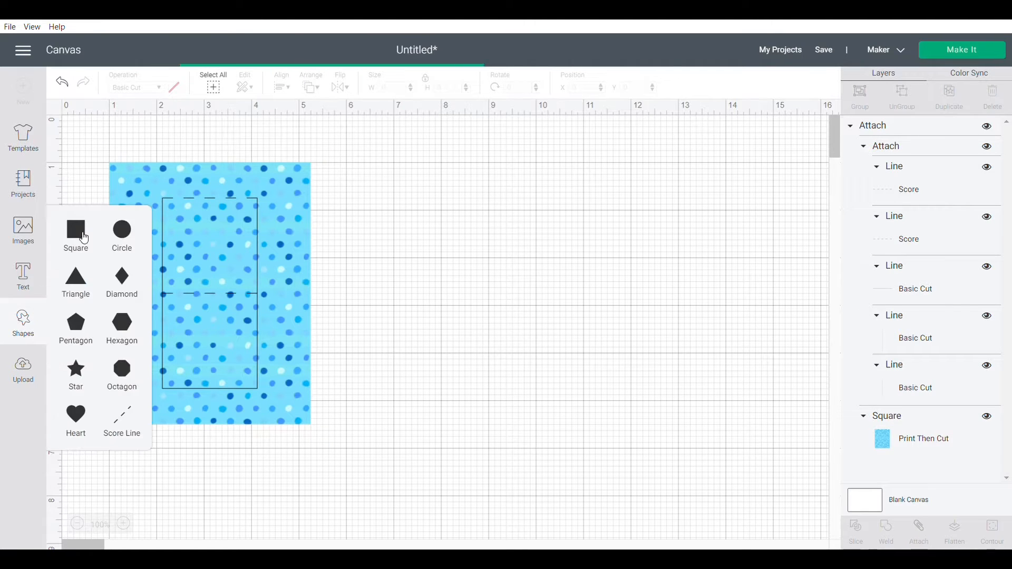
left_click(403, 87)
type("4")
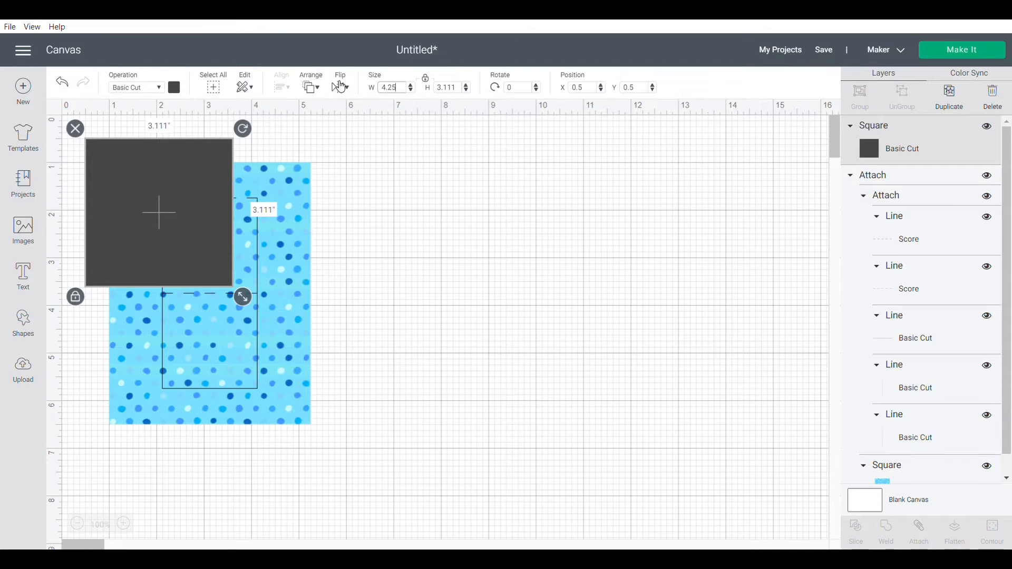
type(".25")
key("Return")
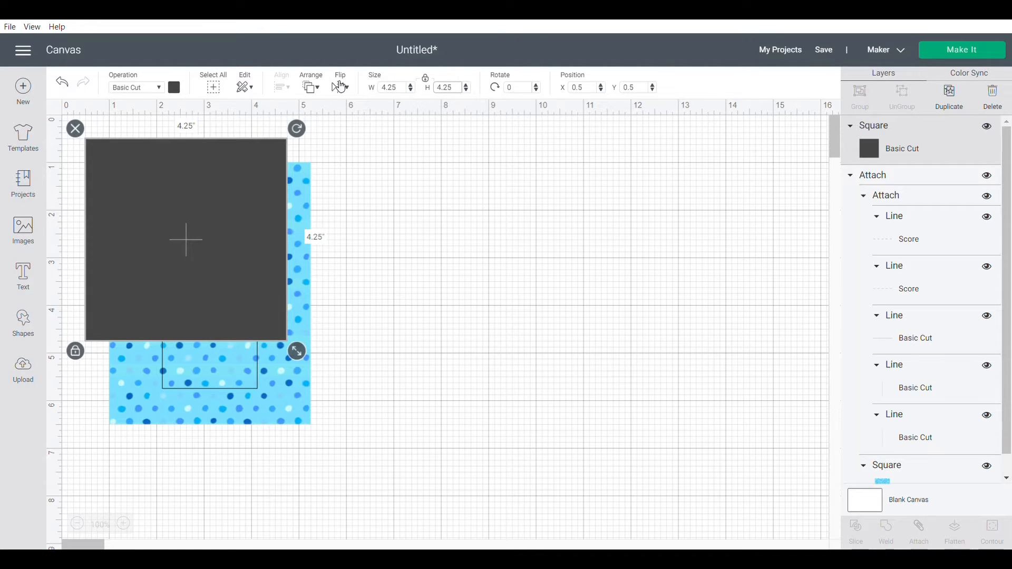
left_click(427, 80)
left_click(456, 87)
type("5.5")
key("Return")
- Color the new rectangle white and move it beside the patterned rectangle, to about X 5.46, Y 1.03
left_click(175, 88)
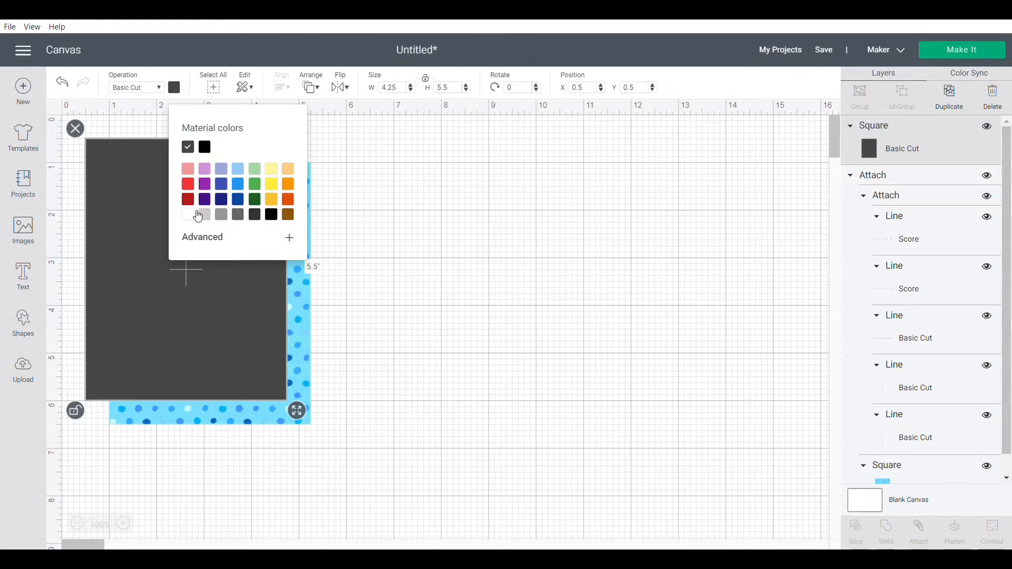
left_click(187, 214)
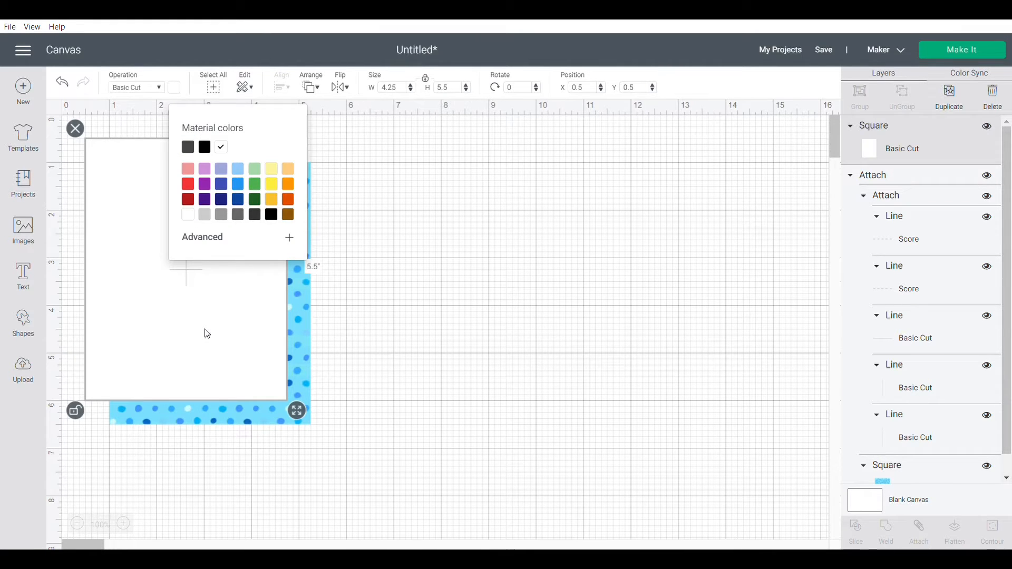
left_click_drag(207, 333, 442, 358)
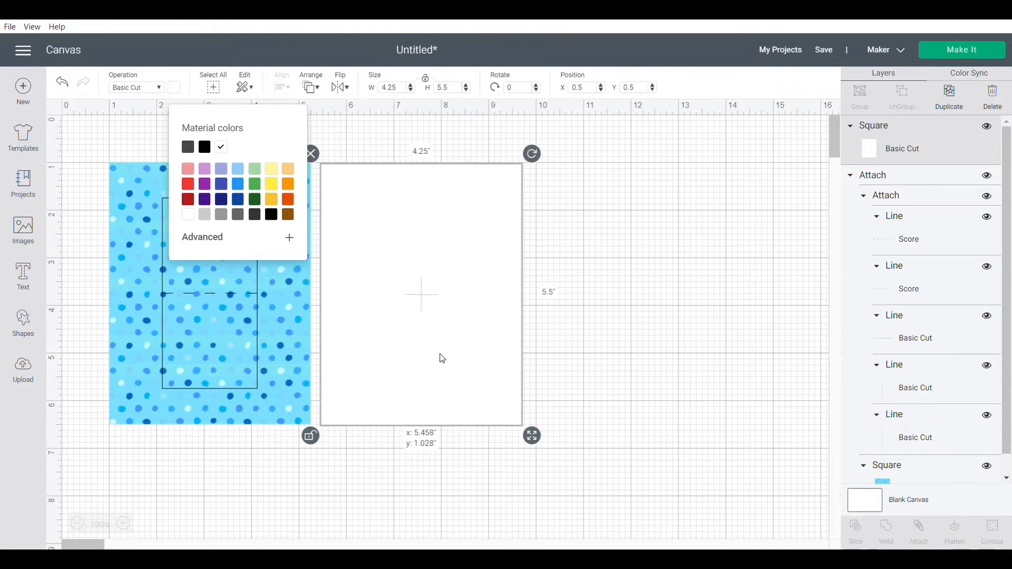
left_click(662, 350)
- Add another square and set its operation to Print Then Cut
left_click(23, 320)
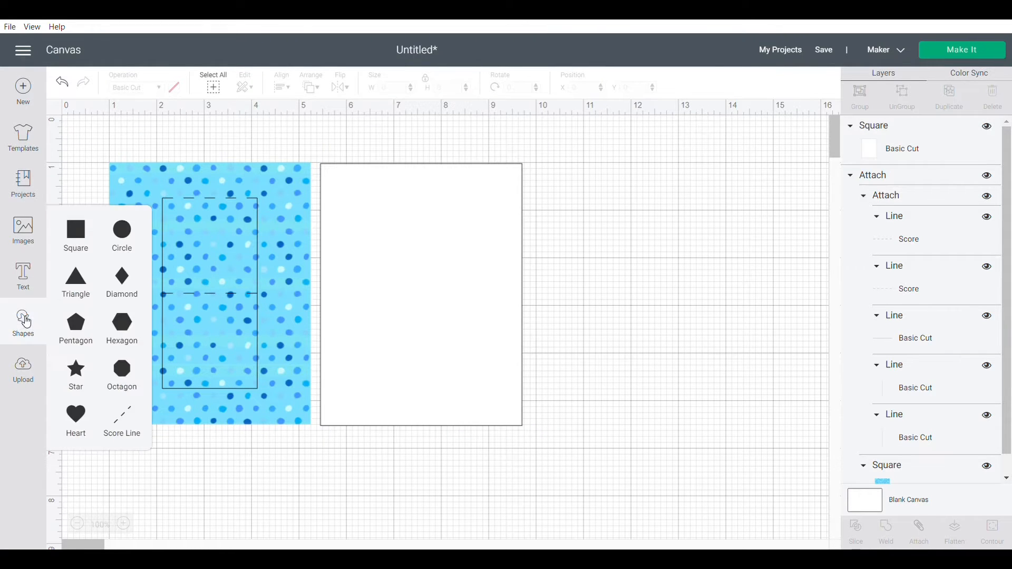
left_click(80, 236)
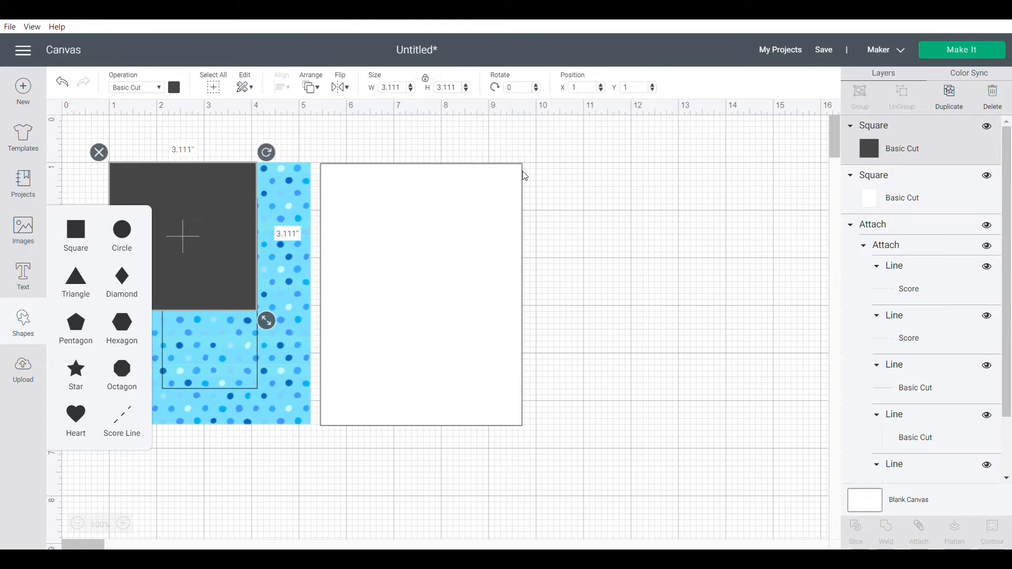
left_click(174, 87)
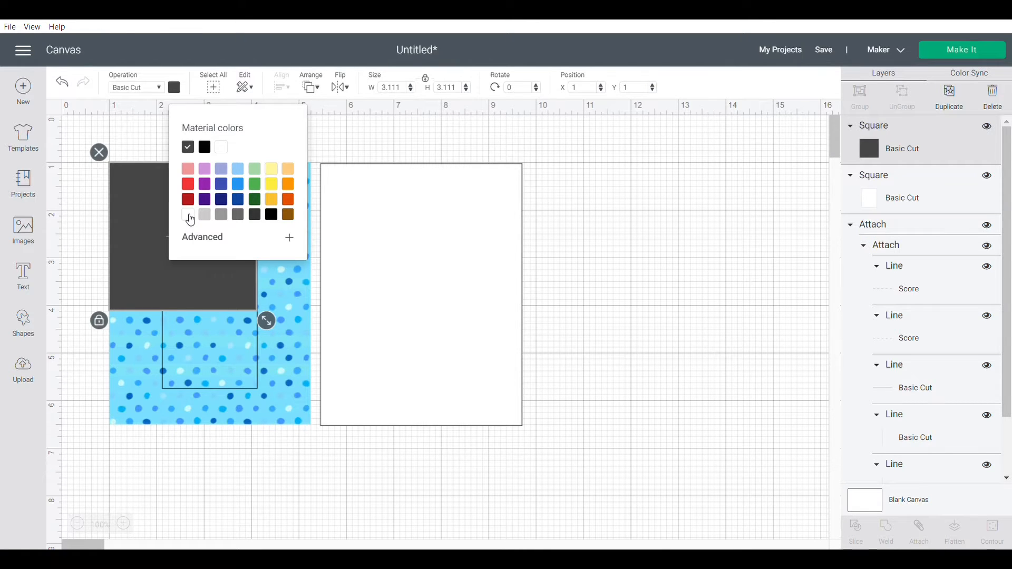
left_click(163, 88)
left_click(147, 309)
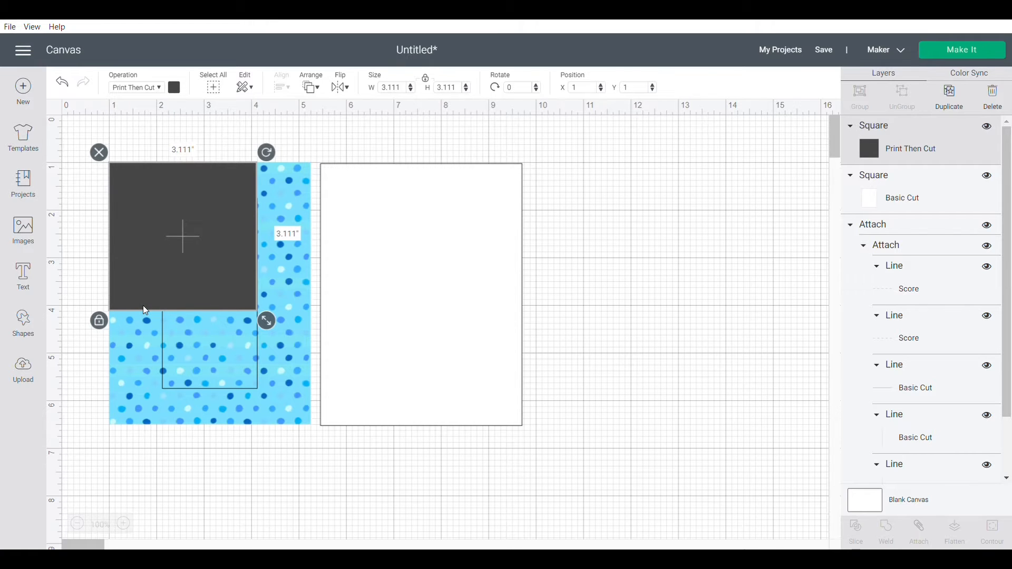
- Fill the new square with the blue dotted pattern and move it beyond the white rectangle to X 10.25, Y 1
left_click(174, 87)
left_click(241, 153)
left_click(247, 177)
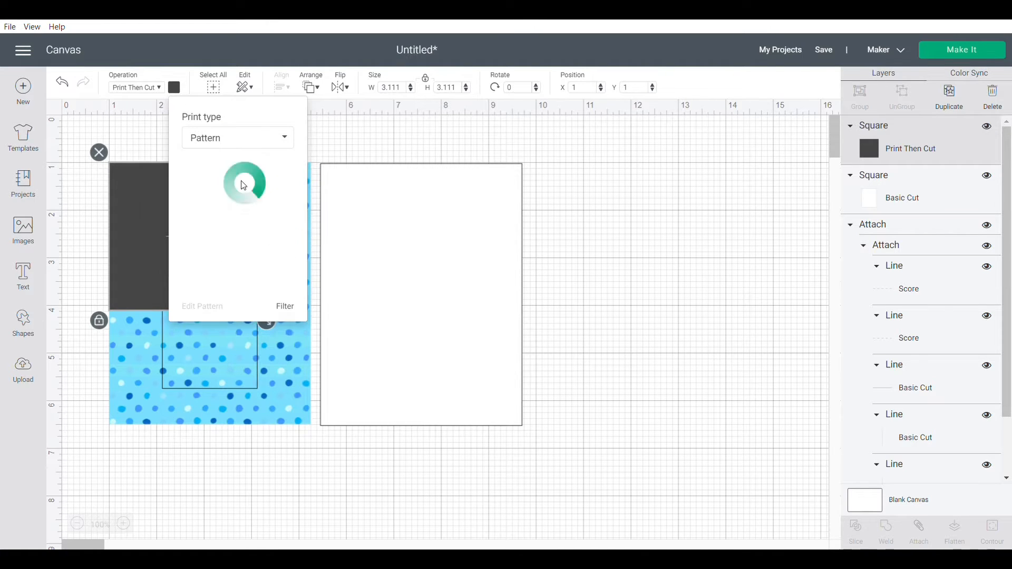
scroll(303, 198, "down", 10)
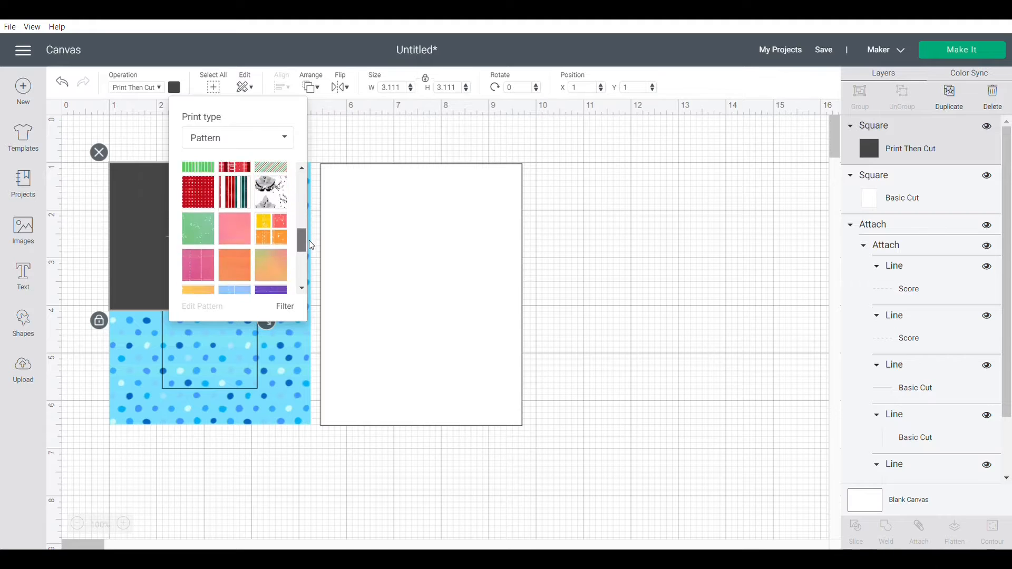
scroll(312, 277, "down", 10)
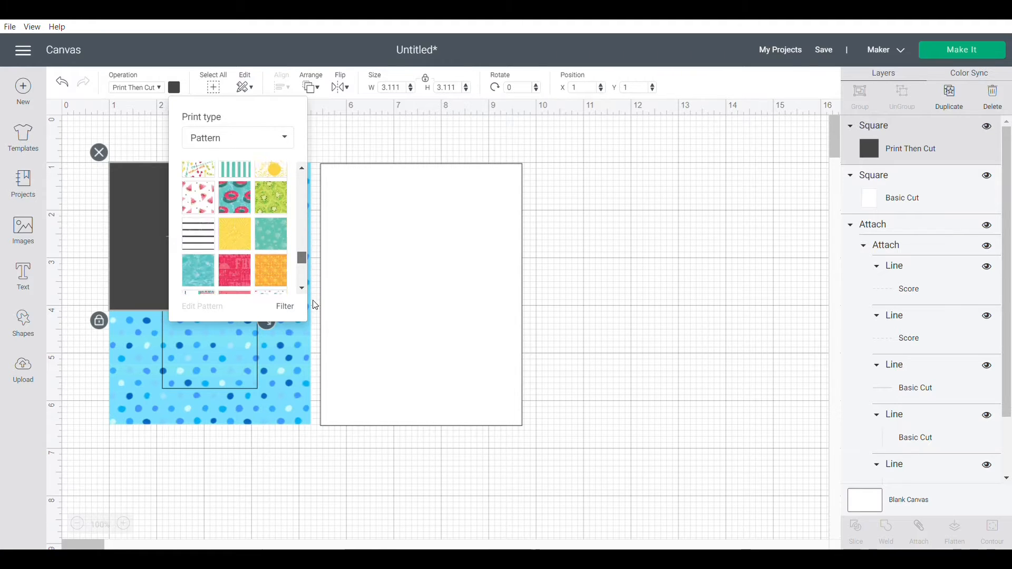
scroll(295, 316, "down", 2)
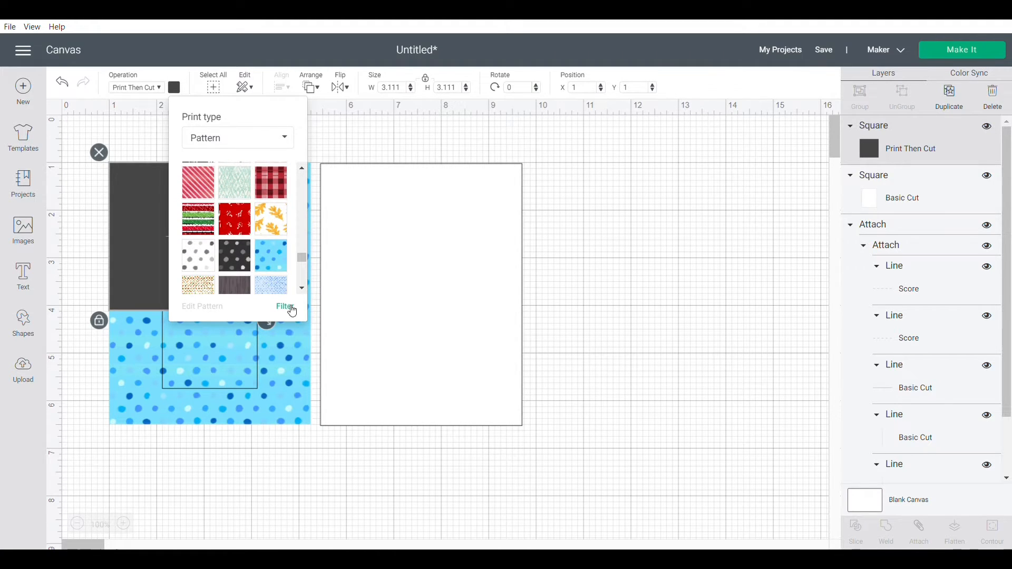
left_click(274, 263)
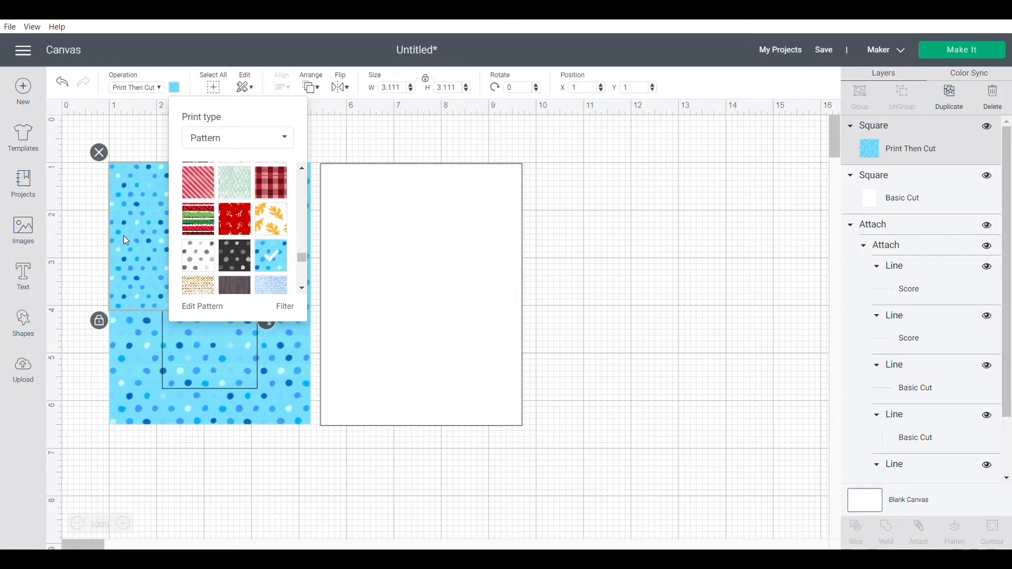
left_click(123, 235)
left_click_drag(124, 235, 562, 235)
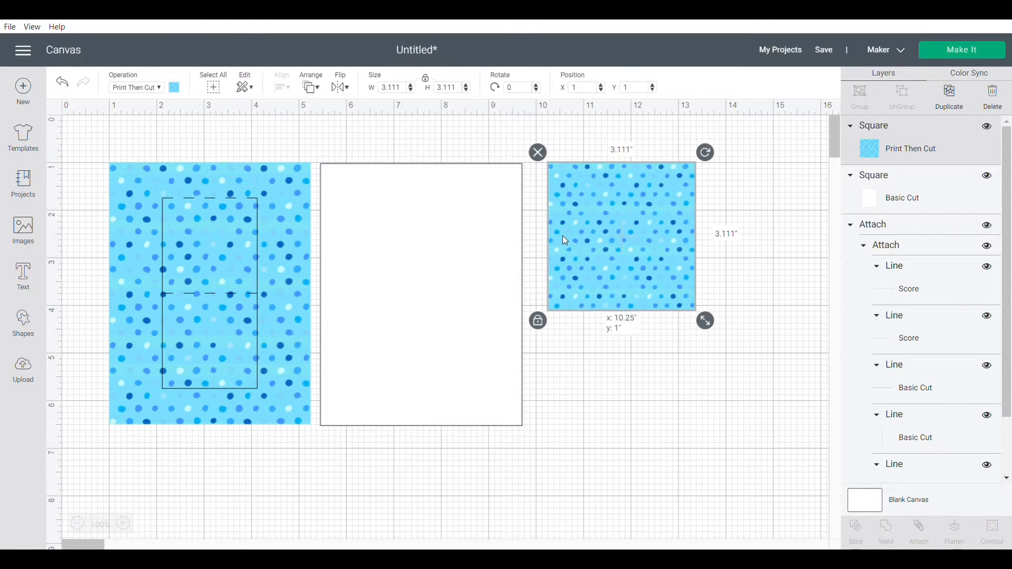
- Try sizing the patterned square to 3 inches wide by 5 inches high with its proportions unlocked
left_click(405, 93)
type("2")
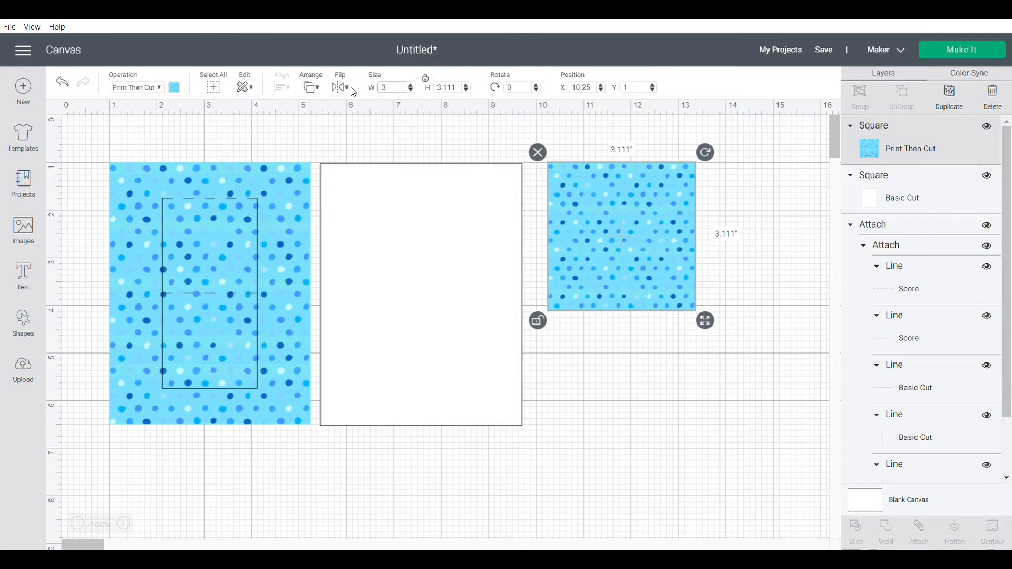
key("Tab")
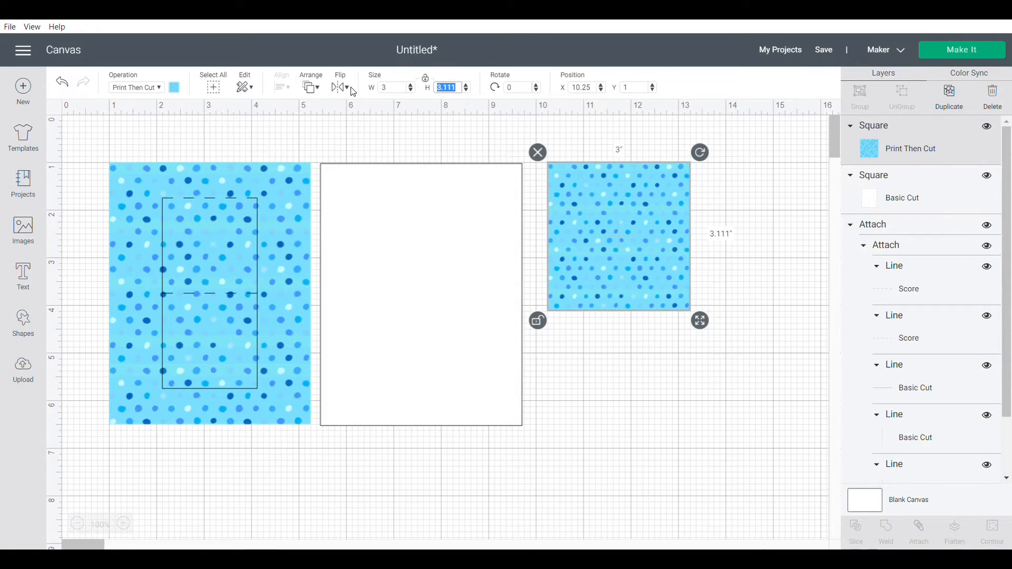
key("Return")
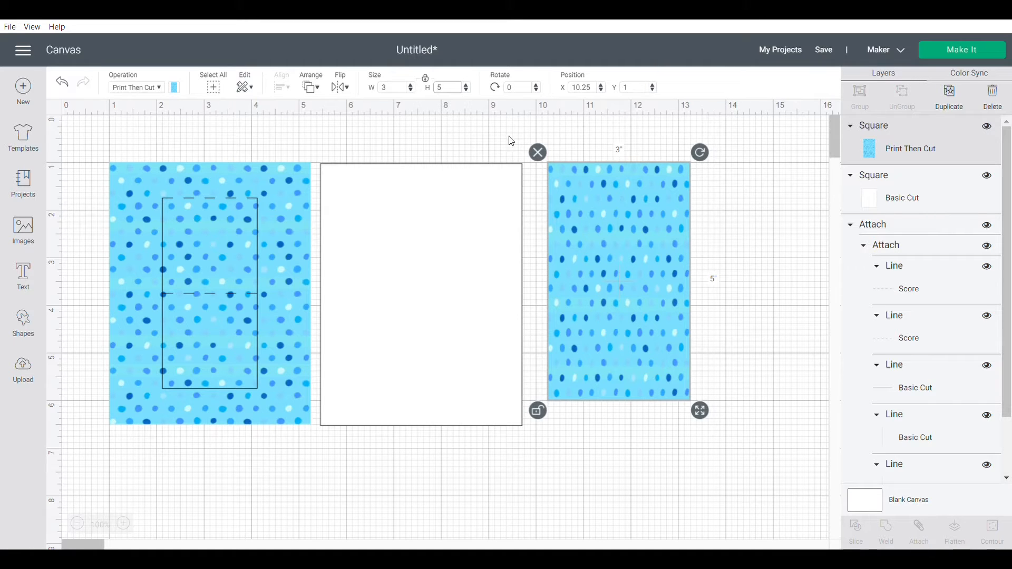
key("Return")
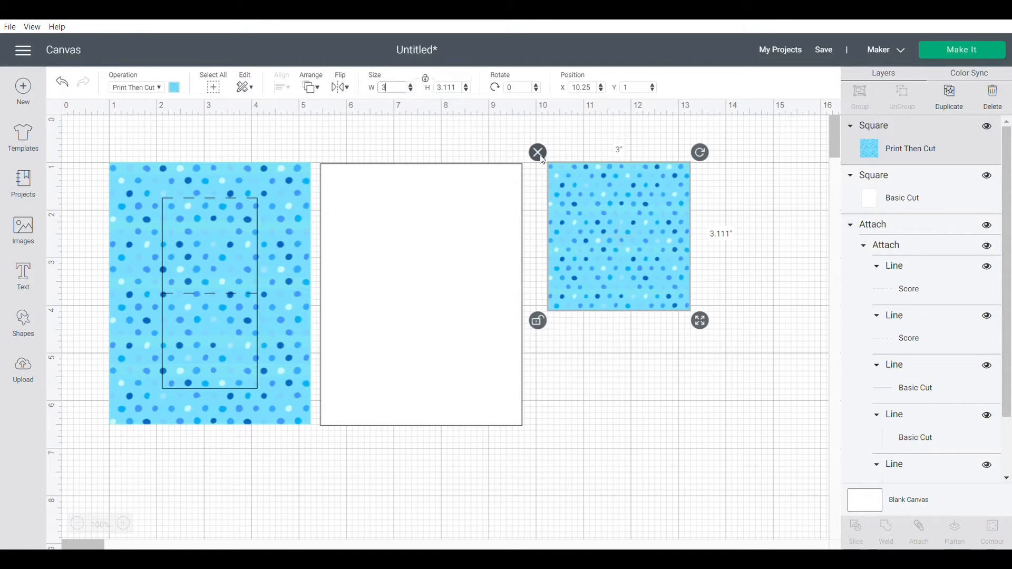
- Delete the patterned square beyond the white rectangle and add a new plain square
left_click(539, 153)
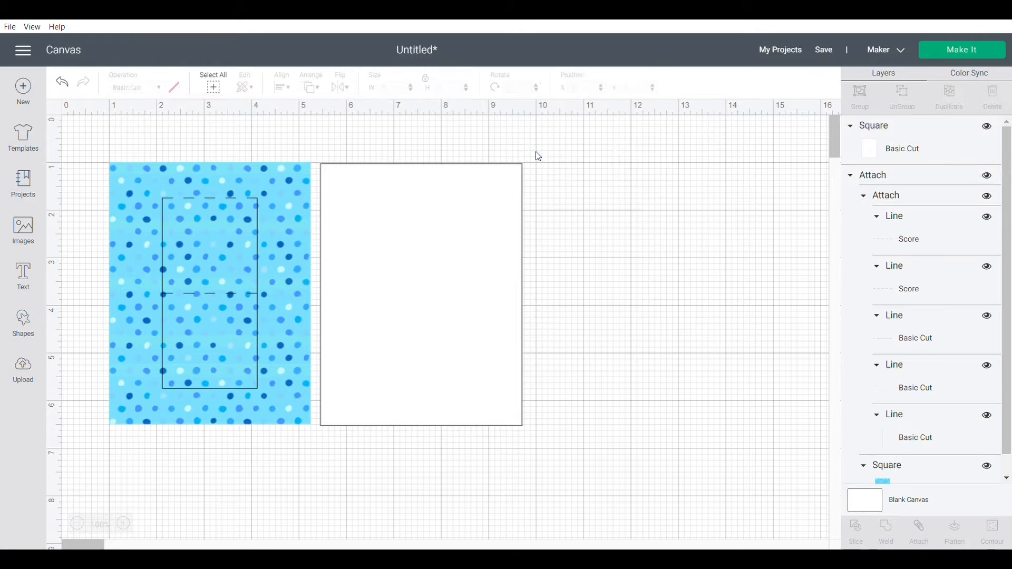
left_click(25, 325)
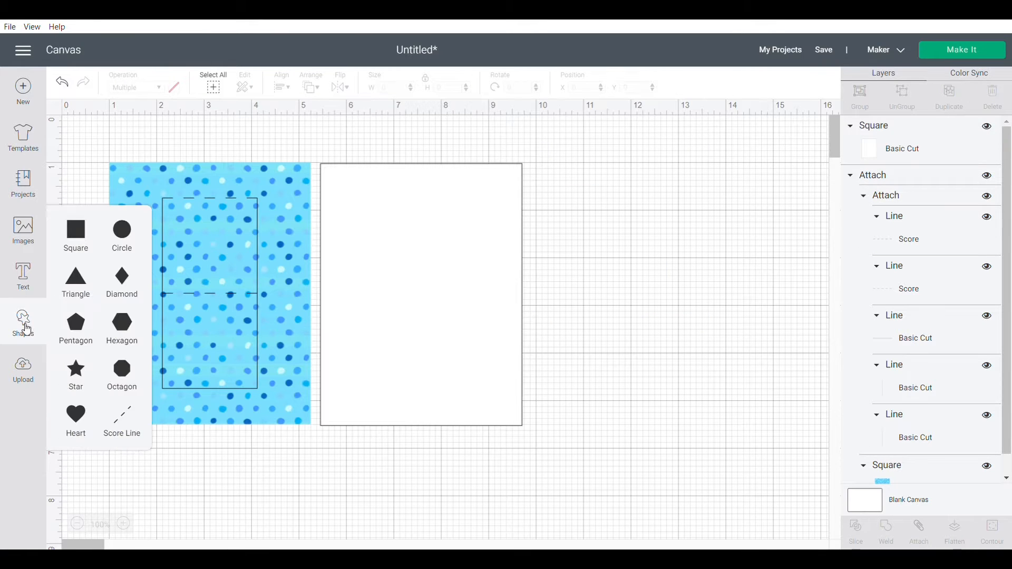
left_click(78, 235)
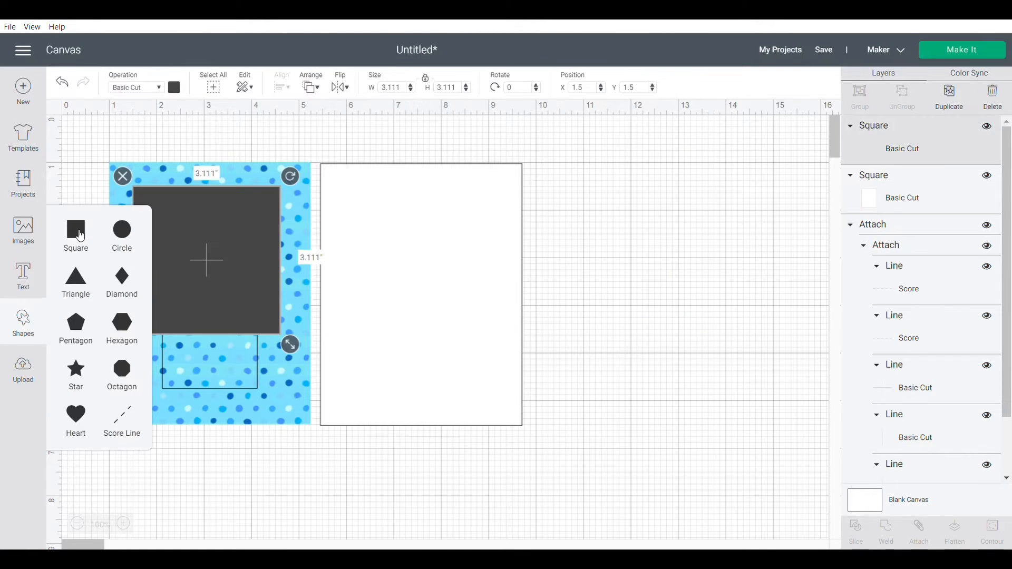
- Unlock the new square's proportions and size it to 3 inches wide by 5 inches high
double_click(410, 87)
type("3")
key("Tab")
left_click(425, 78)
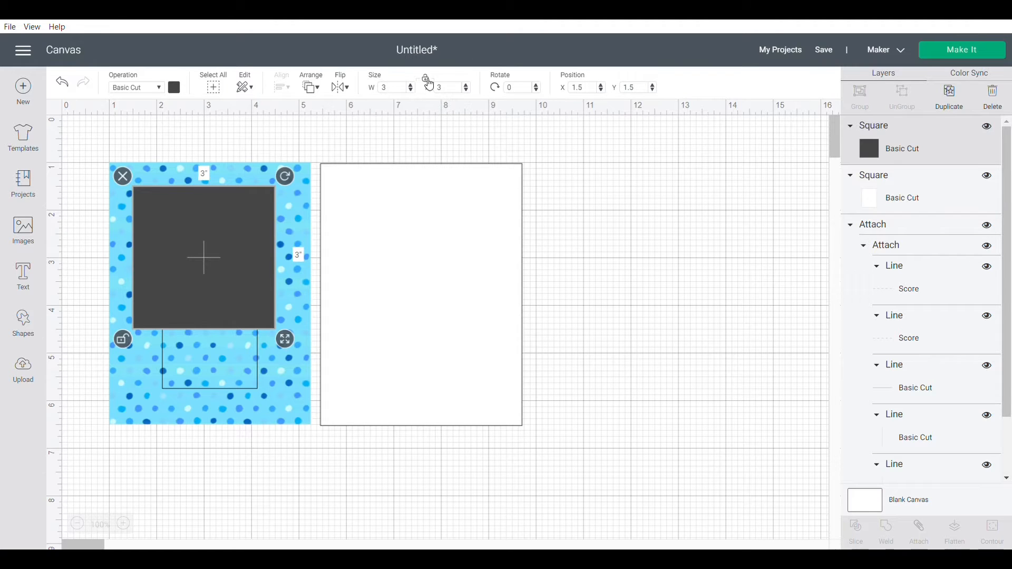
type("5")
key("Return")
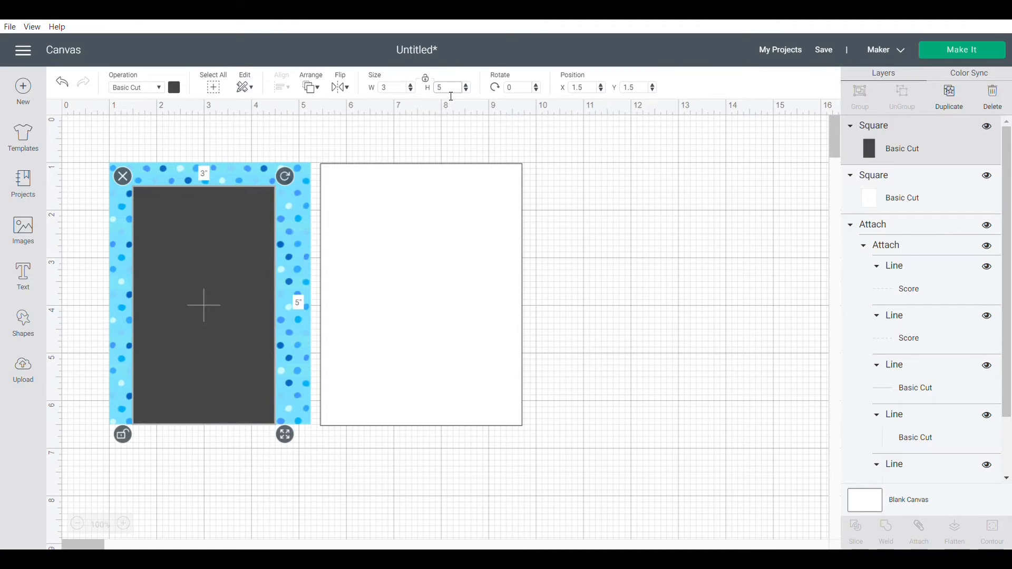
- Move the new rectangle beyond the white one, to about X 11.19, Y 0.68, and color it white
left_click_drag(169, 276, 626, 233)
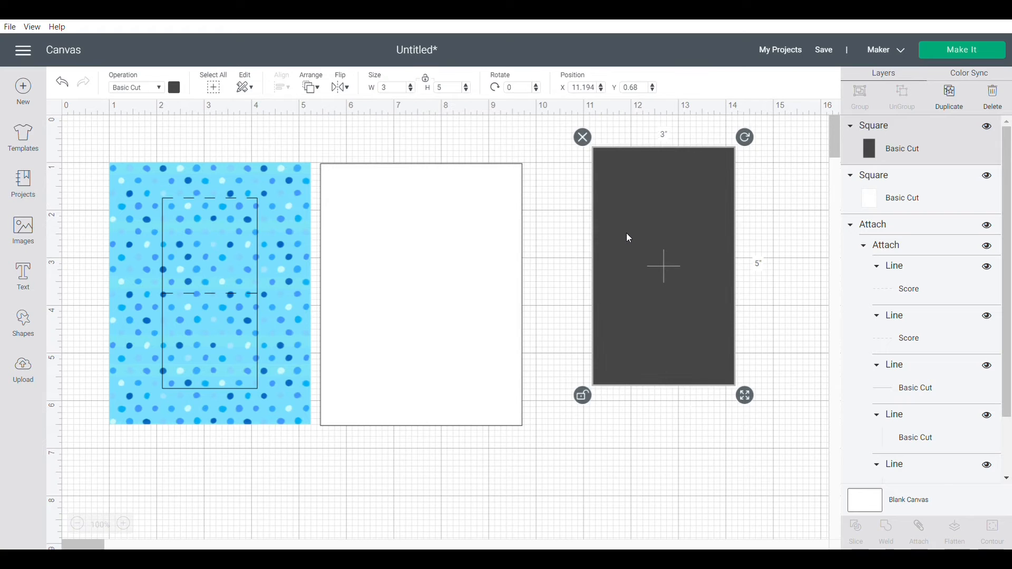
left_click(174, 87)
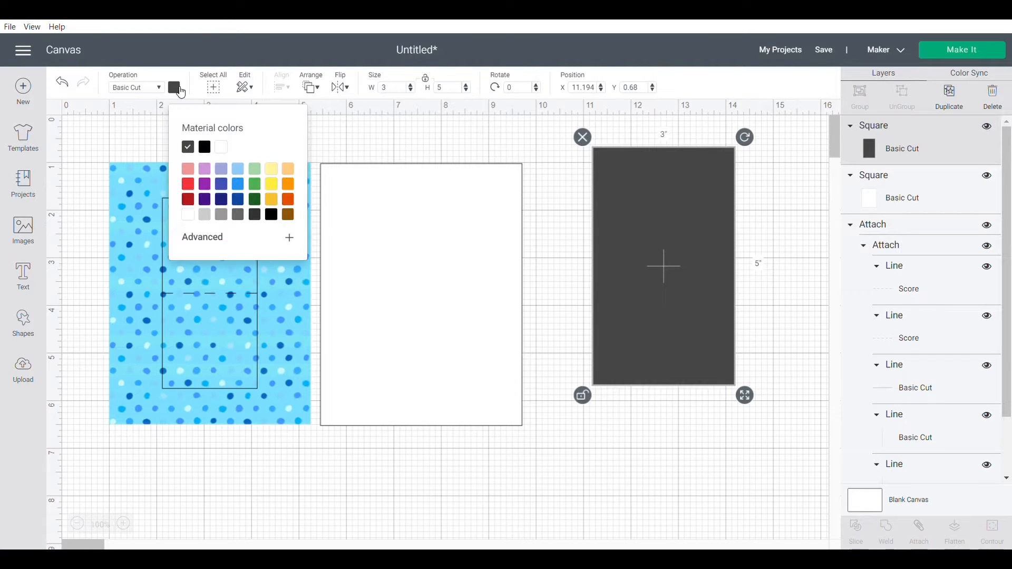
left_click(193, 219)
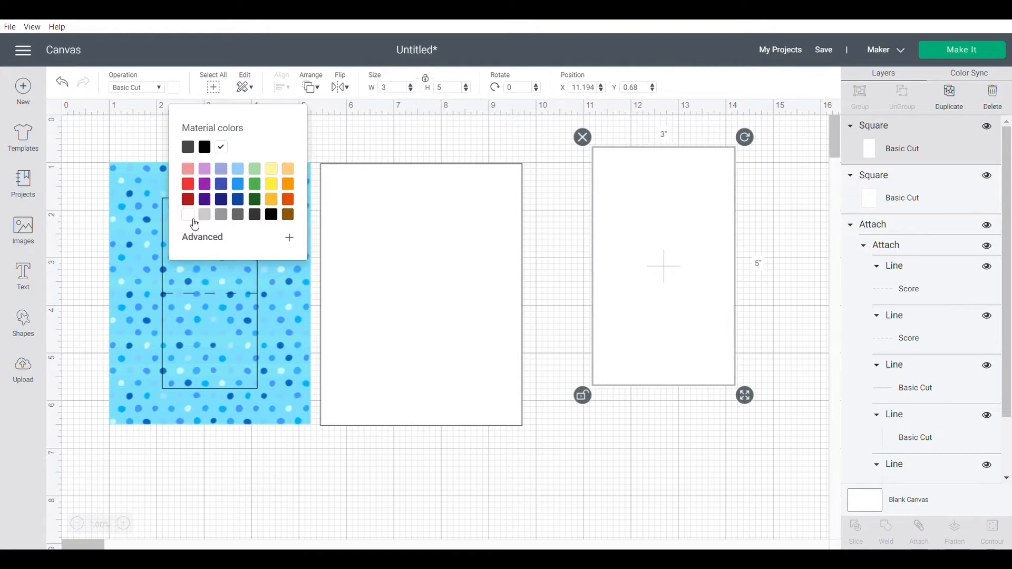
- Add another square to the canvas and delete the surplus copy
left_click(24, 324)
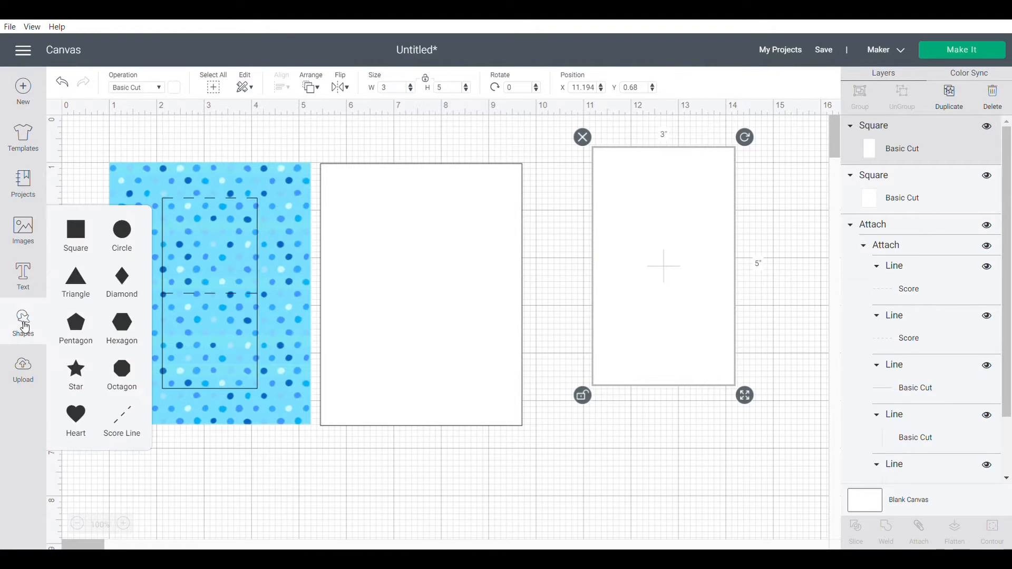
left_click(76, 232)
left_click(75, 232)
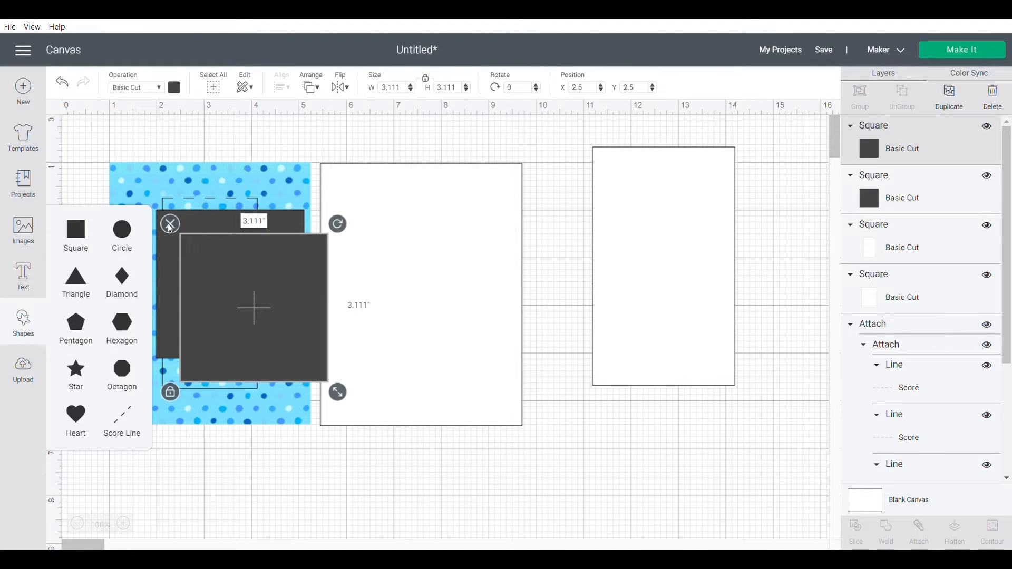
left_click(170, 226)
- Size the remaining dark square to 2 inches wide by 0.5 inch high with its proportions unlocked
left_click(400, 87)
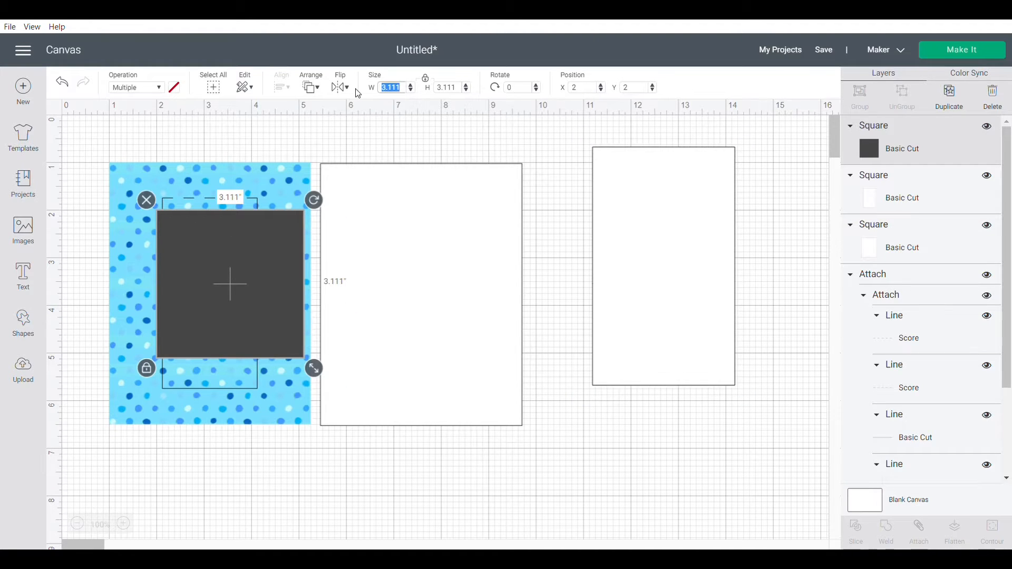
type("2")
key("Return")
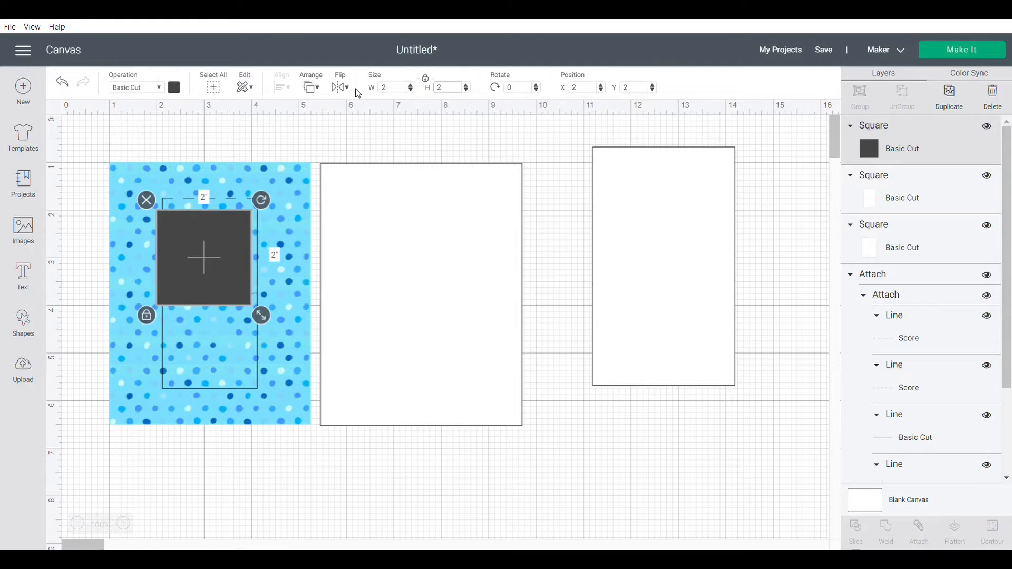
left_click(428, 82)
left_click(456, 93)
type(".5")
key("Return")
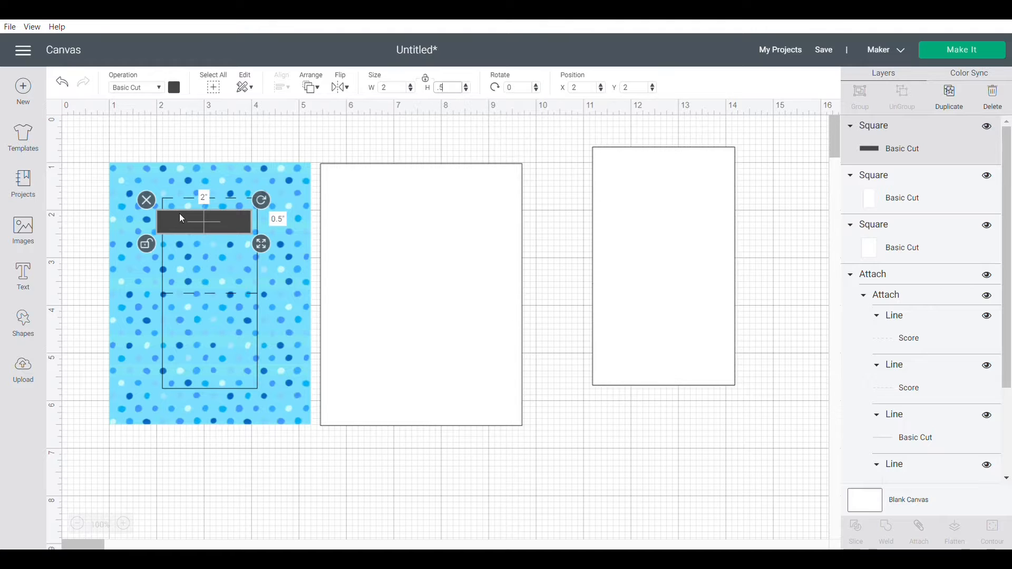
- Move the thin bar to about X 12.68, Y 7.24, and the 3 by 5 inch rectangle to about X 11.03, Y 1
left_click_drag(181, 218, 686, 467)
left_click_drag(657, 278, 650, 293)
left_click(597, 88)
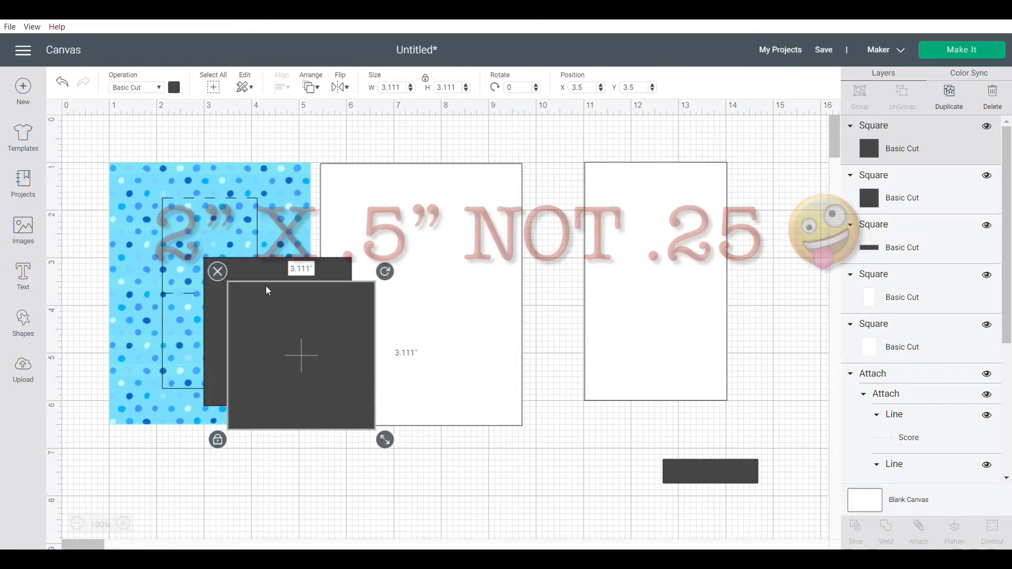
- Delete the two surplus dark squares and set the 3 by 5 inch rectangle's X position to 11
left_click(214, 274)
left_click(194, 248)
left_click(657, 218)
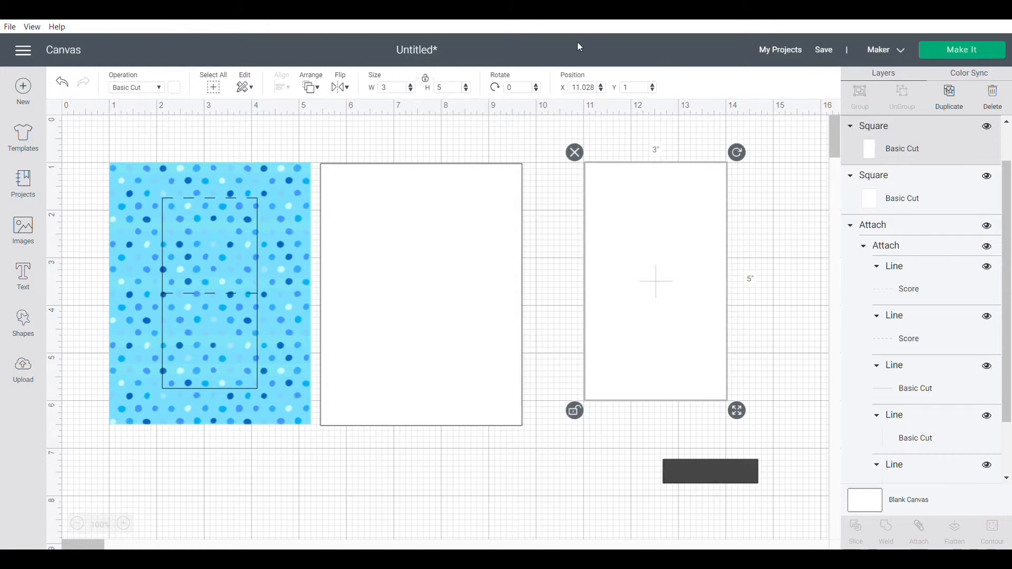
left_click(595, 87)
type("11")
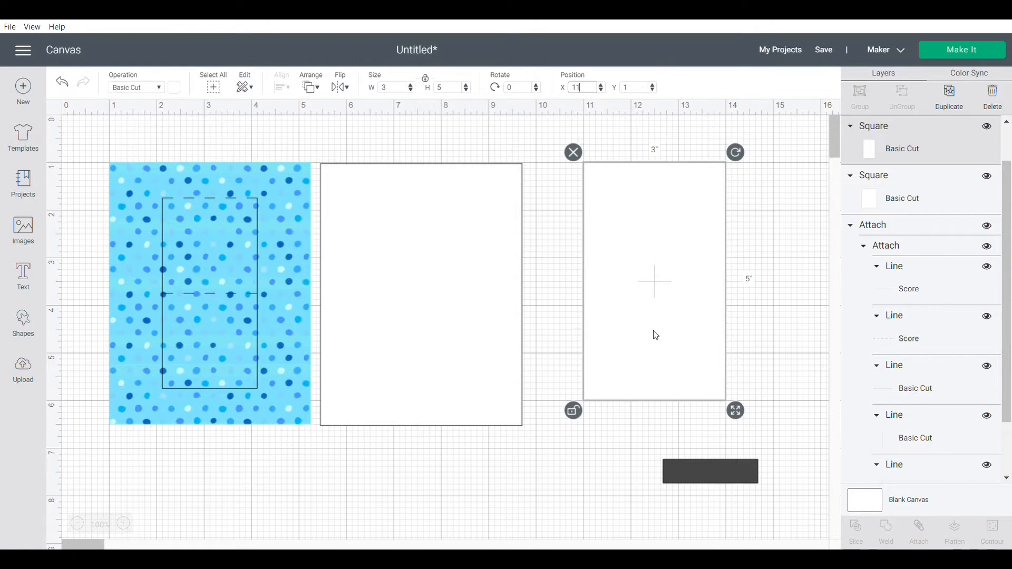
- Color the thin bar below the 3 by 5 inch rectangle white
left_click(718, 469)
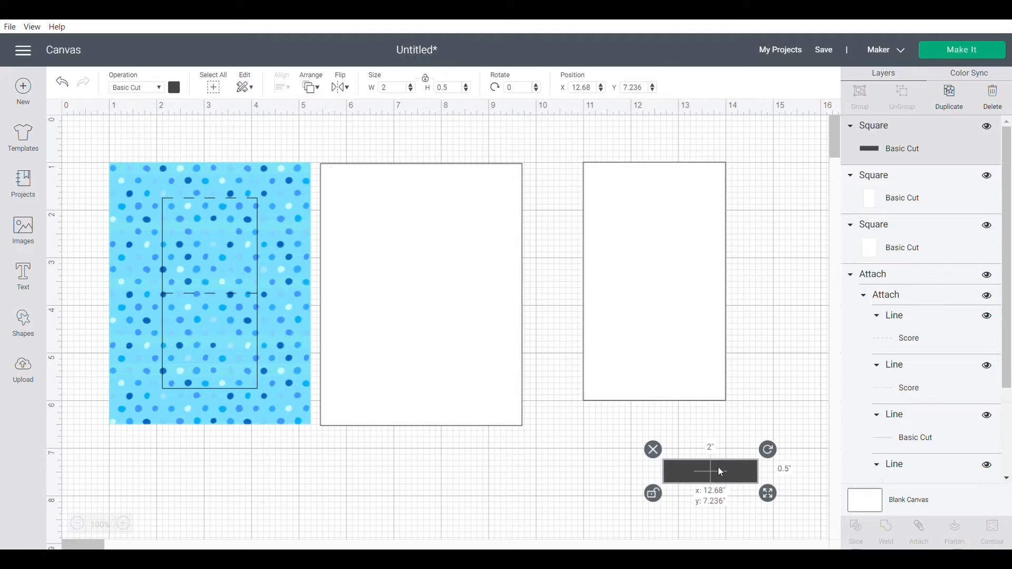
left_click(174, 87)
left_click(226, 153)
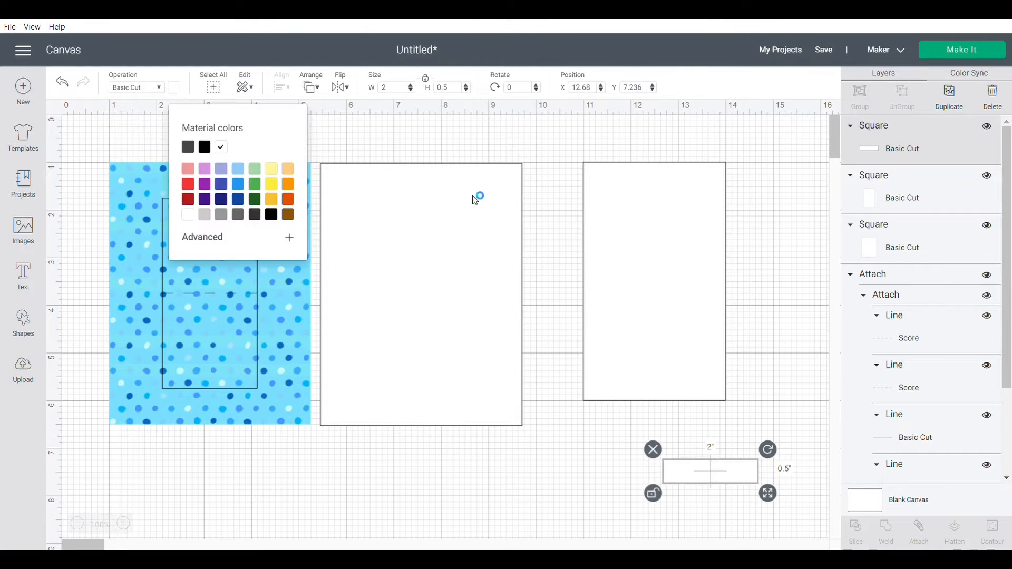
left_click(654, 432)
- Set the thin bar's Y position to 6 so it meets the lower edge of the 3 by 5 inch rectangle
left_click(724, 479)
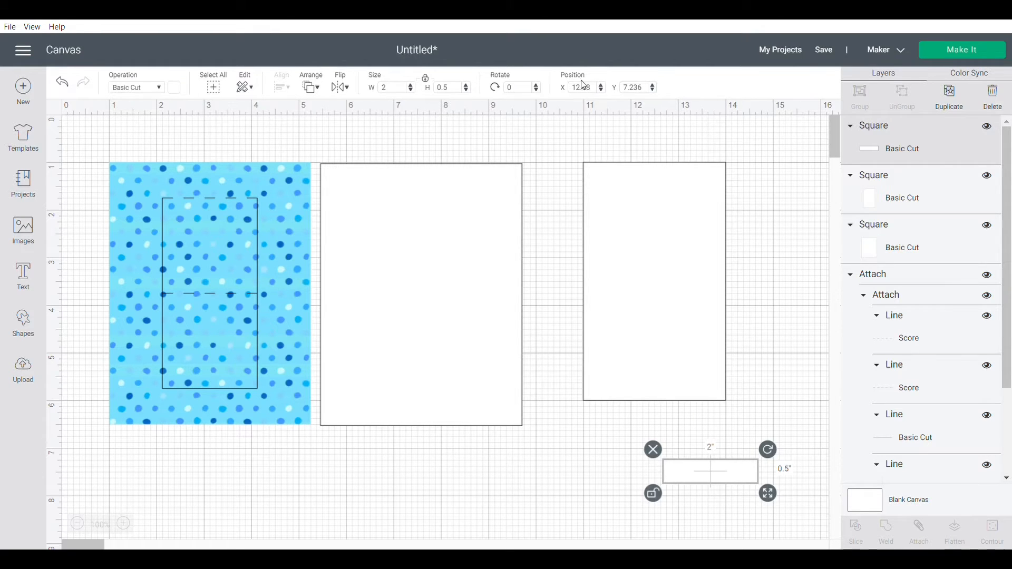
left_click(596, 92)
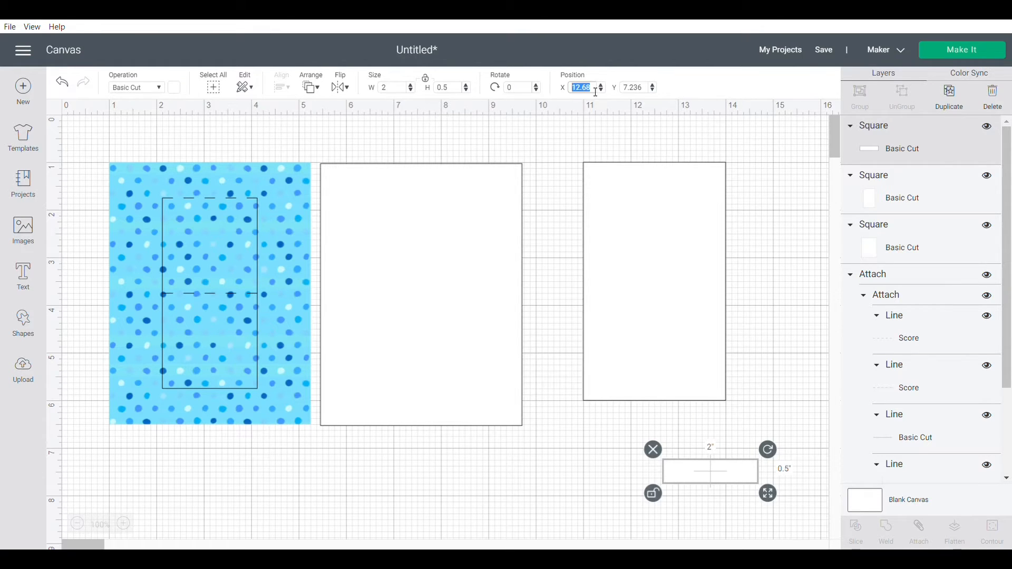
left_click(652, 93)
type("6")
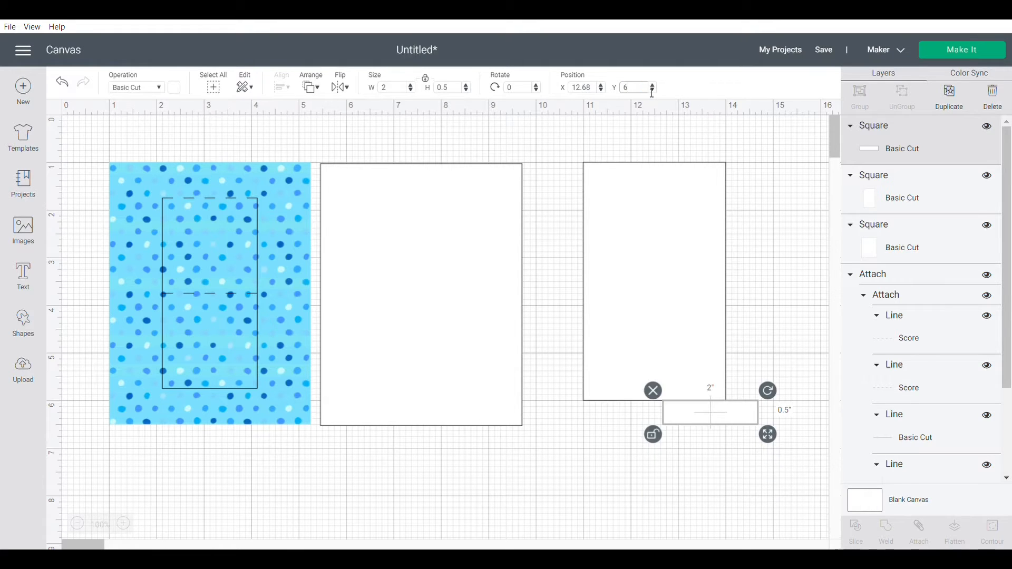
- Center the thin bar and the 3 by 5 inch rectangle horizontally on each other and weld them into one shape
left_click_drag(561, 250, 706, 440)
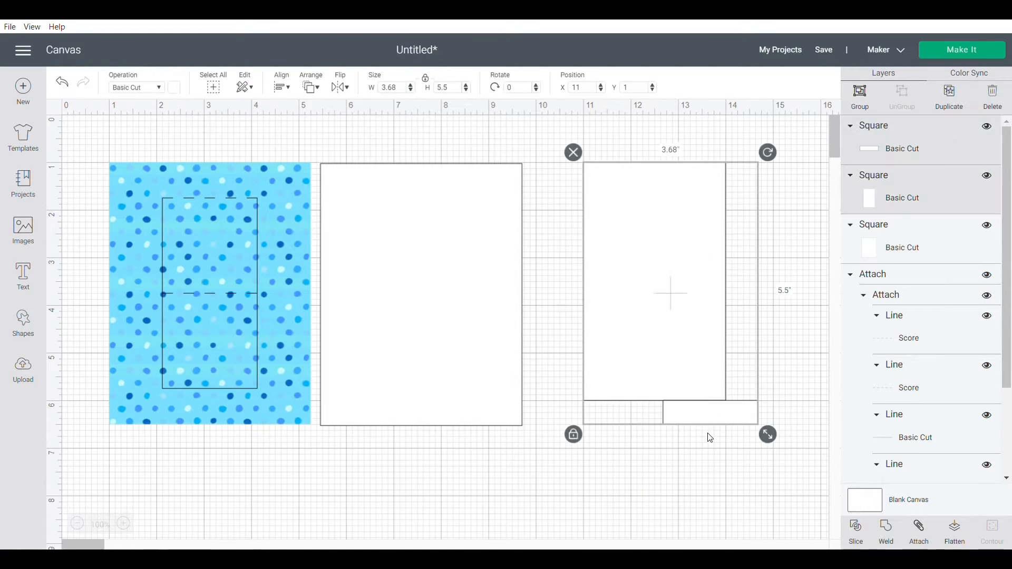
left_click(289, 93)
left_click(312, 145)
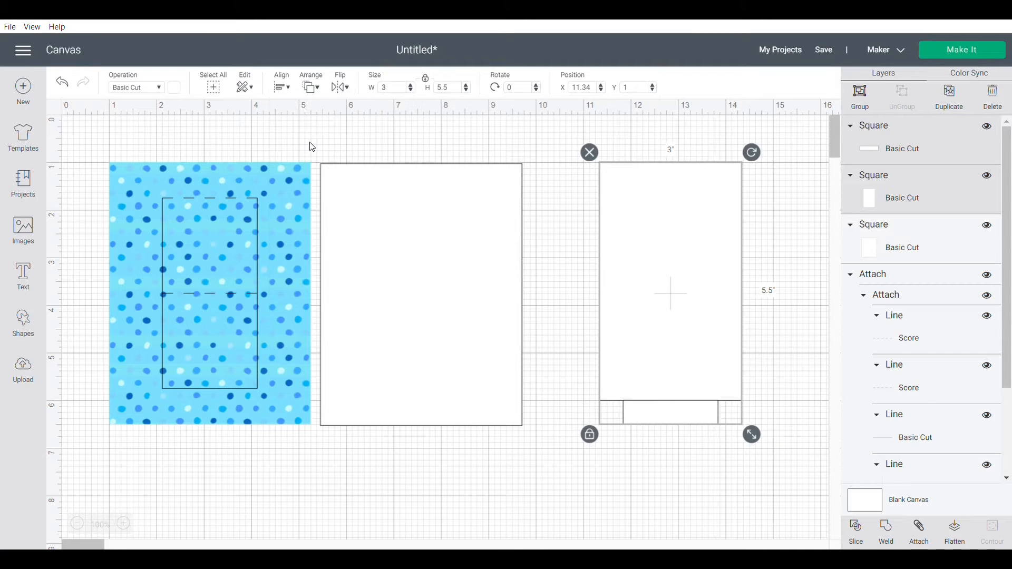
left_click(885, 527)
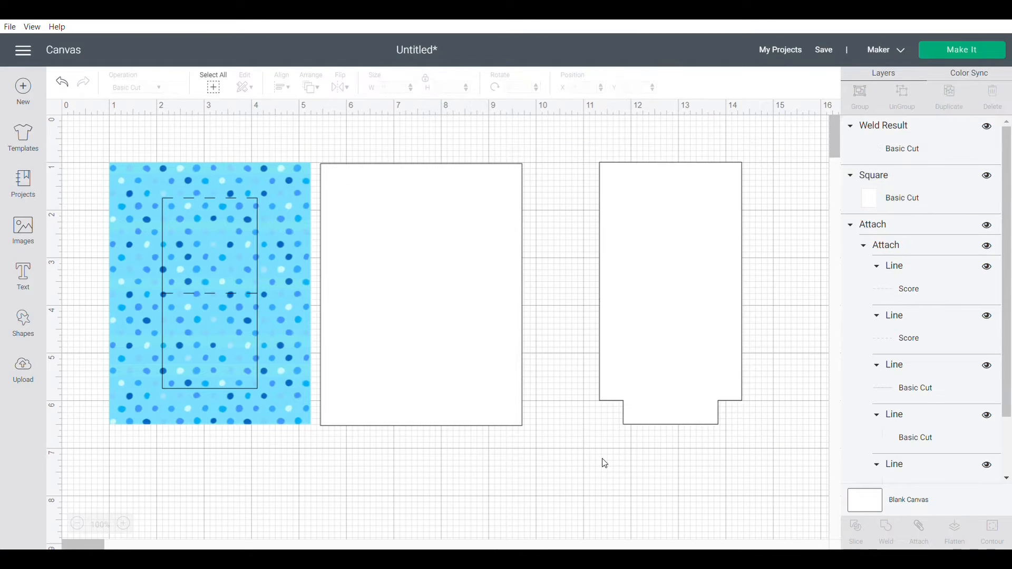
- Check the welded shape's fit over the patterned card's cut lines, and move it back beyond the white rectangle
left_click(692, 367)
left_click_drag(691, 367, 251, 352)
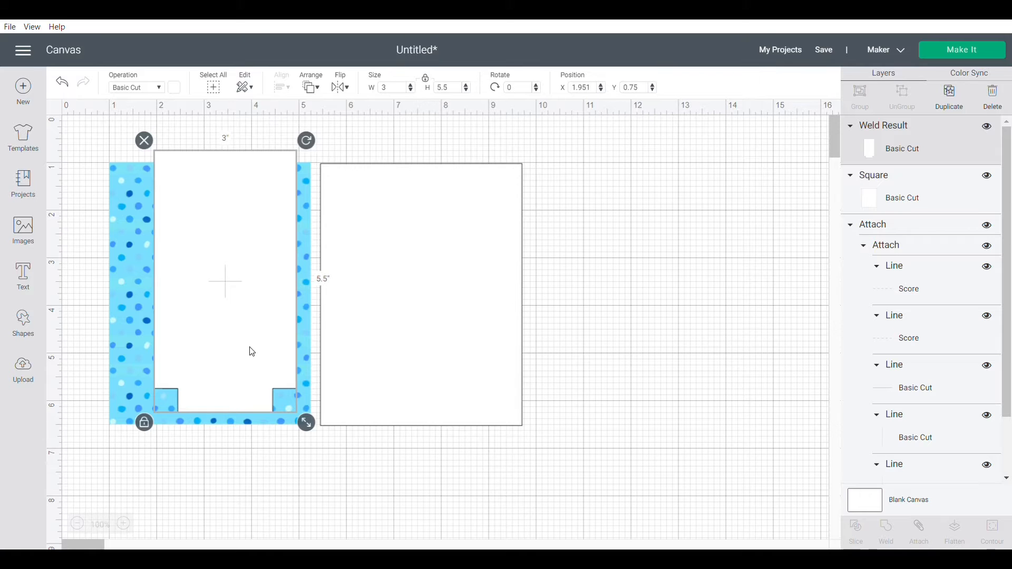
left_click_drag(252, 351, 707, 356)
- Add the text "PULL" and set its font to Cuttin' Up
left_click(23, 274)
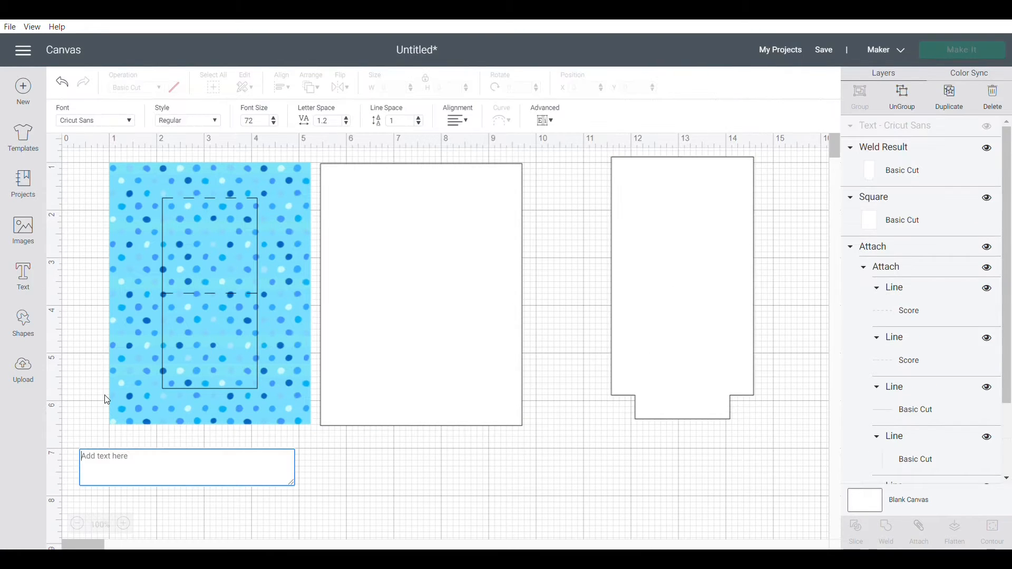
type("PULL")
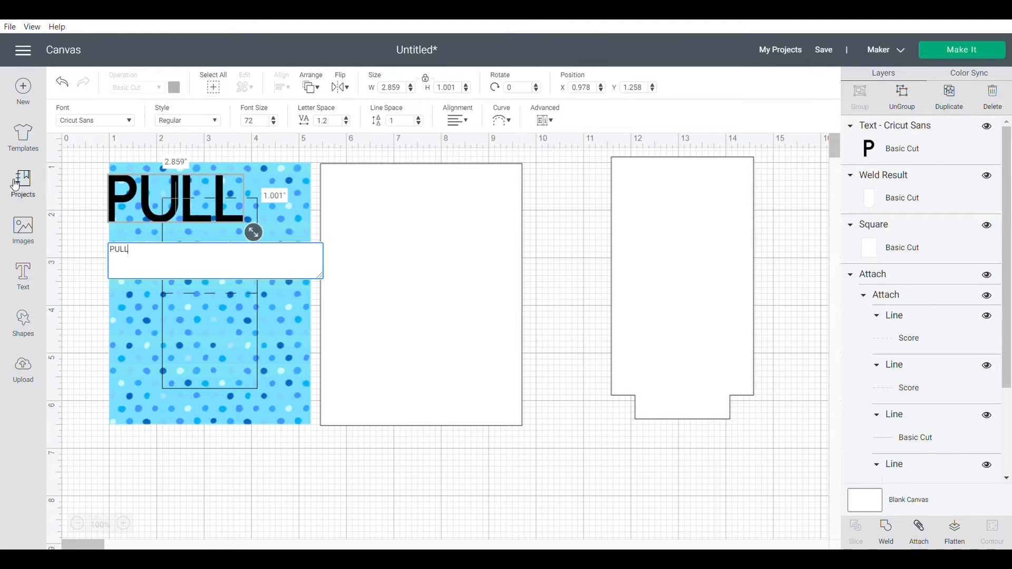
left_click(131, 123)
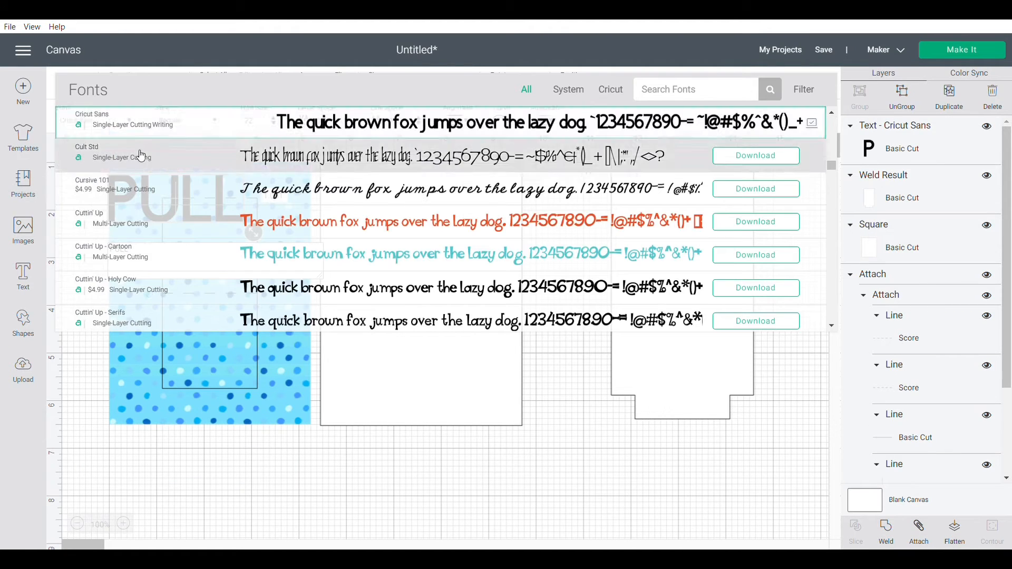
left_click(149, 224)
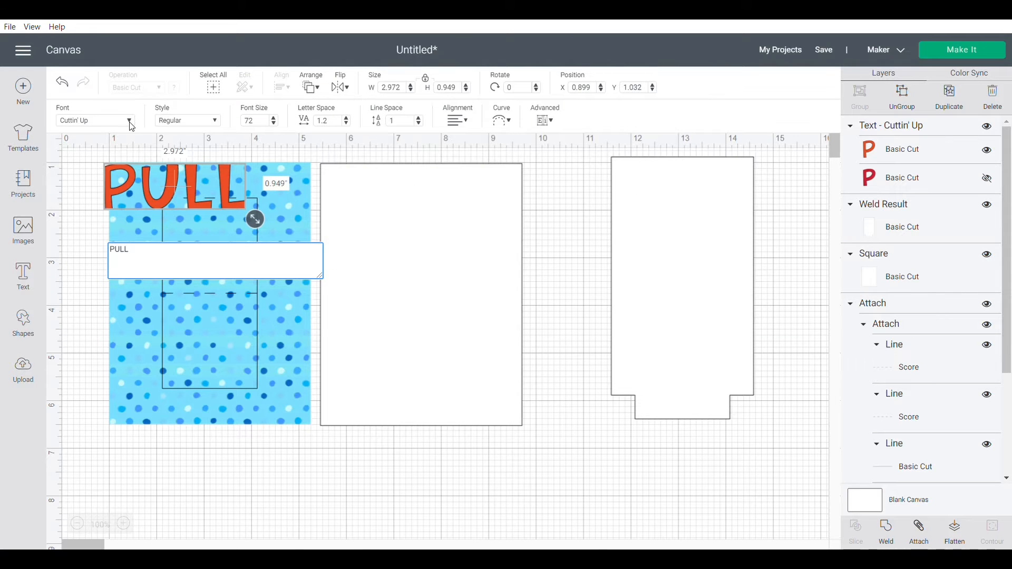
- Change the PULL text's font to DIN 1451 Com EngSchrift
left_click(131, 123)
left_click(301, 291)
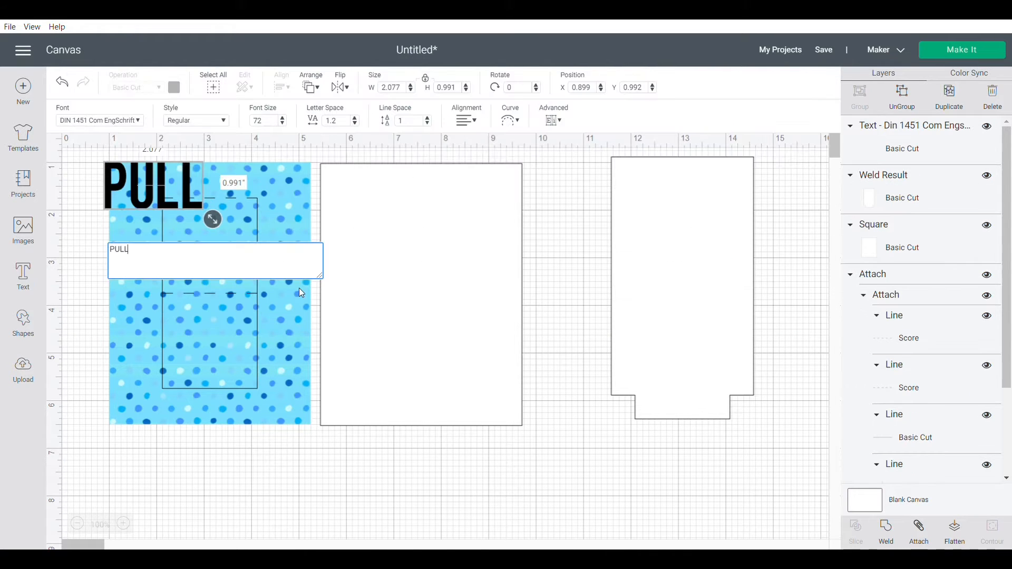
left_click(140, 122)
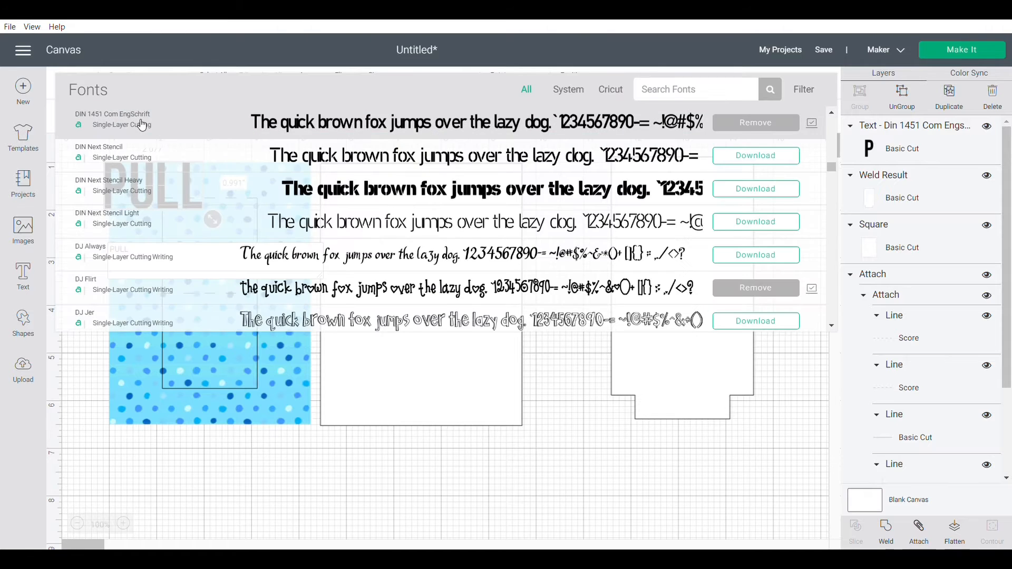
left_click(515, 476)
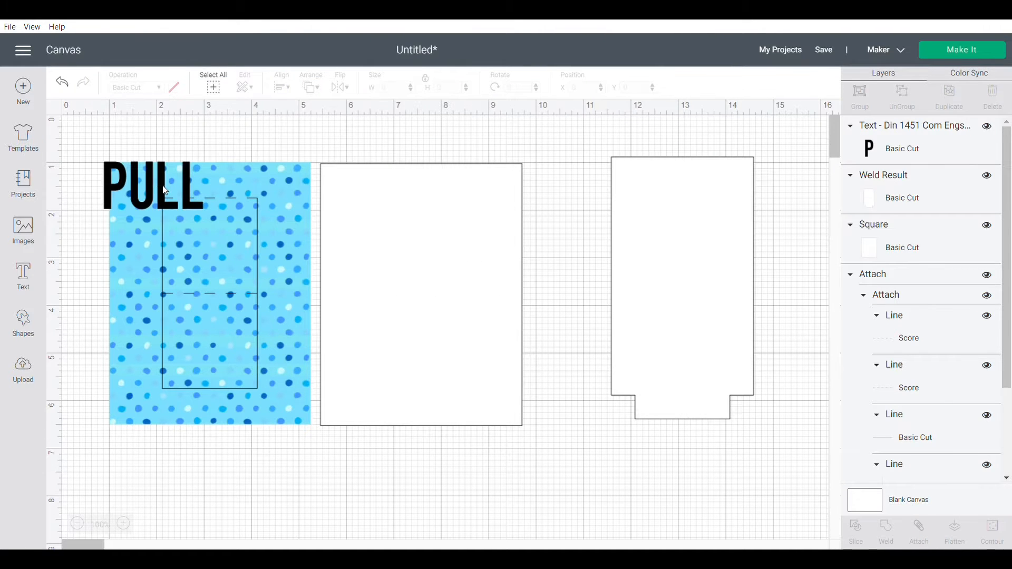
- Shrink the PULL text to about 0.4 by 0.19 inches near the slider's upper edge and center it horizontally on the slider
left_click_drag(166, 191, 696, 189)
left_click_drag(741, 214, 663, 178)
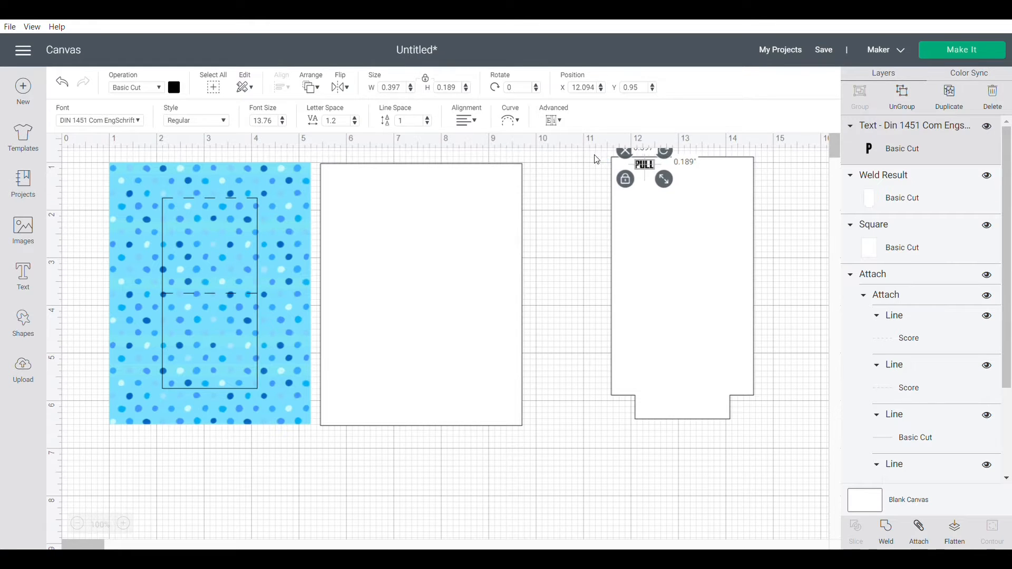
left_click(675, 174, "shift")
left_click_drag(626, 131, 665, 180)
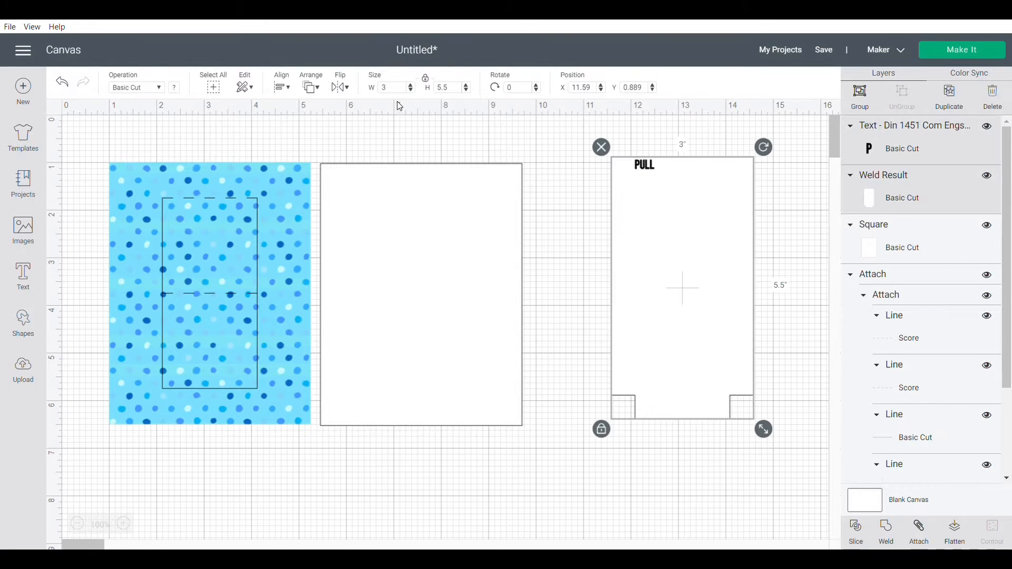
left_click(283, 87)
left_click(285, 140)
left_click(677, 144)
left_click(689, 172)
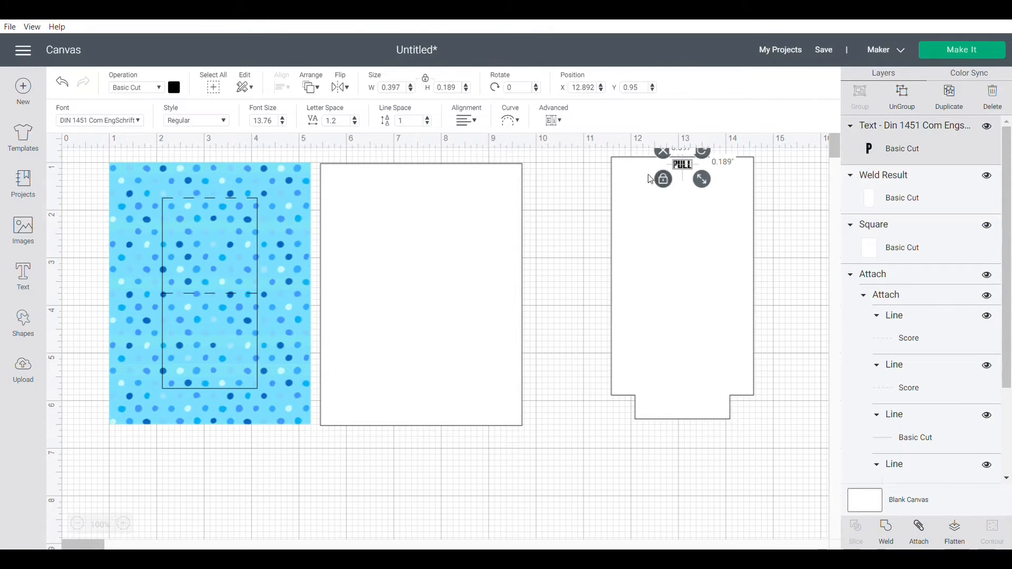
left_click(596, 165)
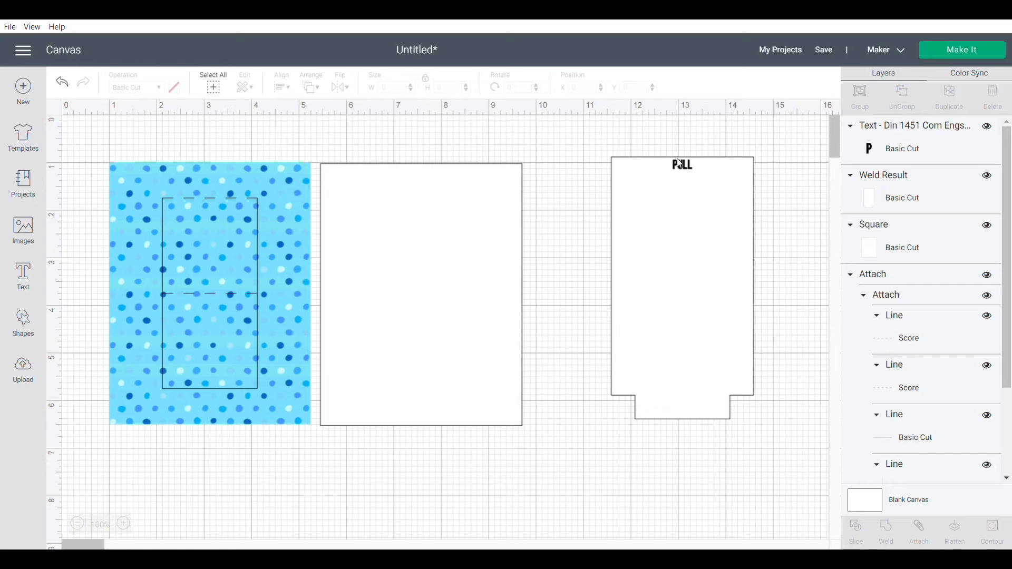
- Flatten the PULL text and the white welded slider into one printable layer
left_click_drag(671, 138, 712, 198)
left_click(963, 532)
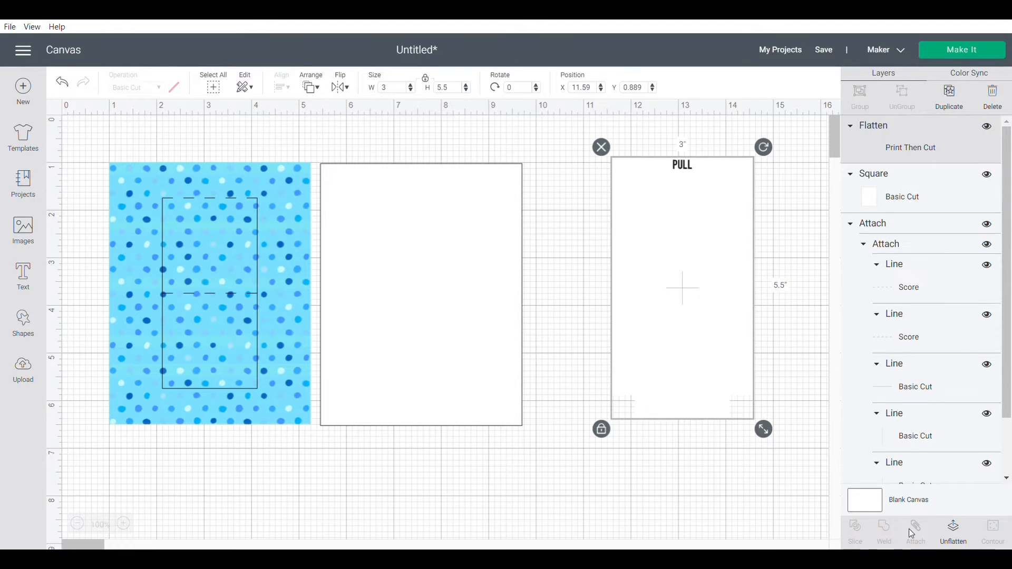
left_click(744, 467)
- Place the flattened slider over the patterned card and send it to the back to check how its PULL edge sticks out
left_click_drag(706, 336, 678, 334)
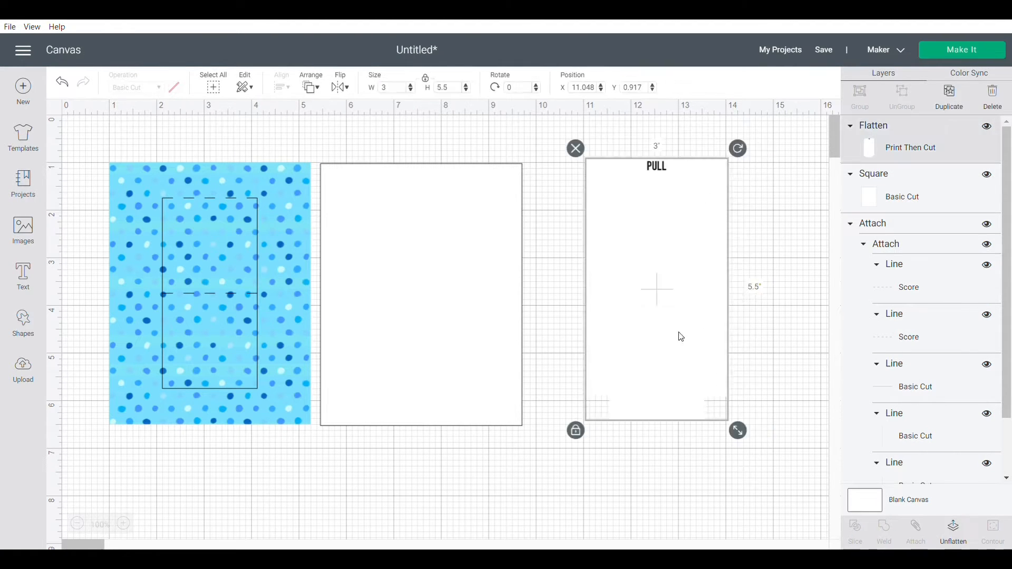
left_click(323, 295)
left_click(647, 326)
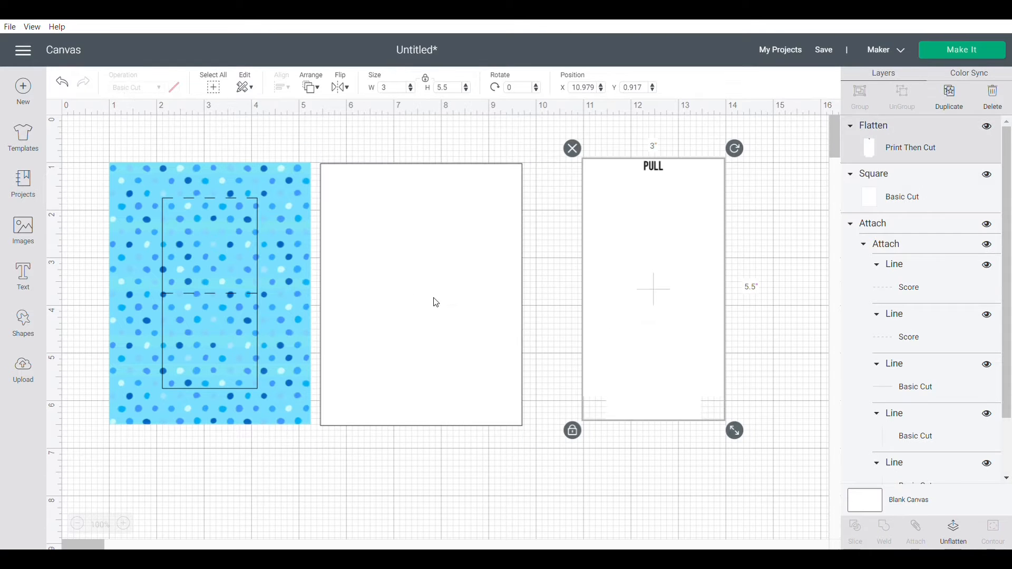
left_click_drag(704, 360, 263, 357)
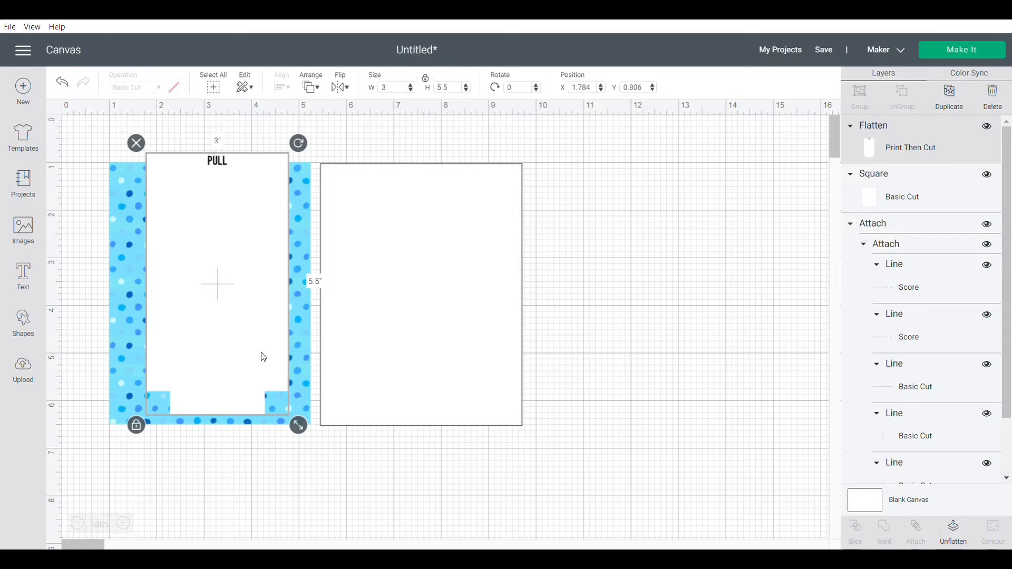
left_click(318, 88)
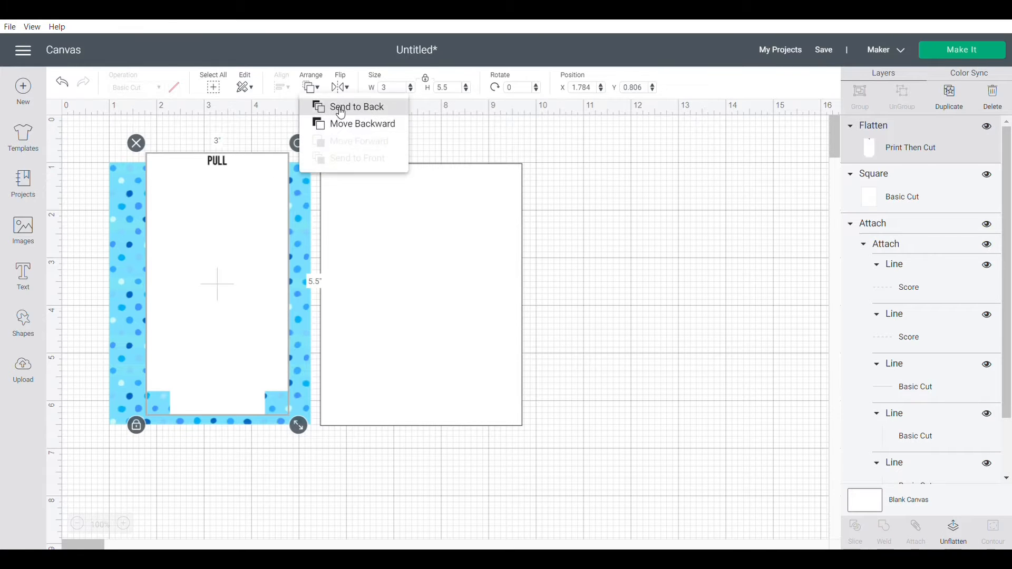
left_click(337, 108)
left_click(264, 156)
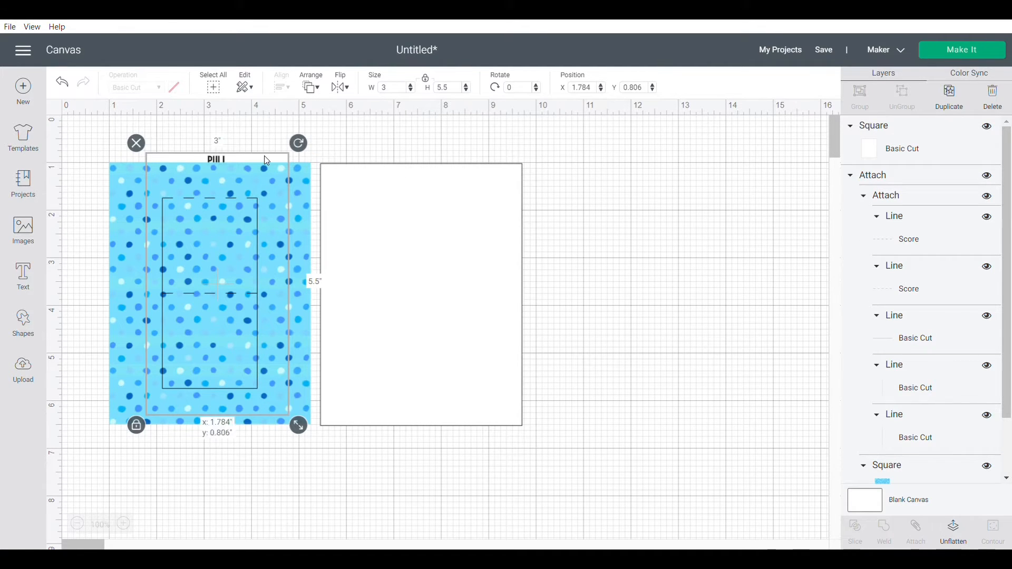
- Check the slider behind the card with the PULL label clear of the card's upper edge, and move it back beyond the white rectangle
left_click(319, 89)
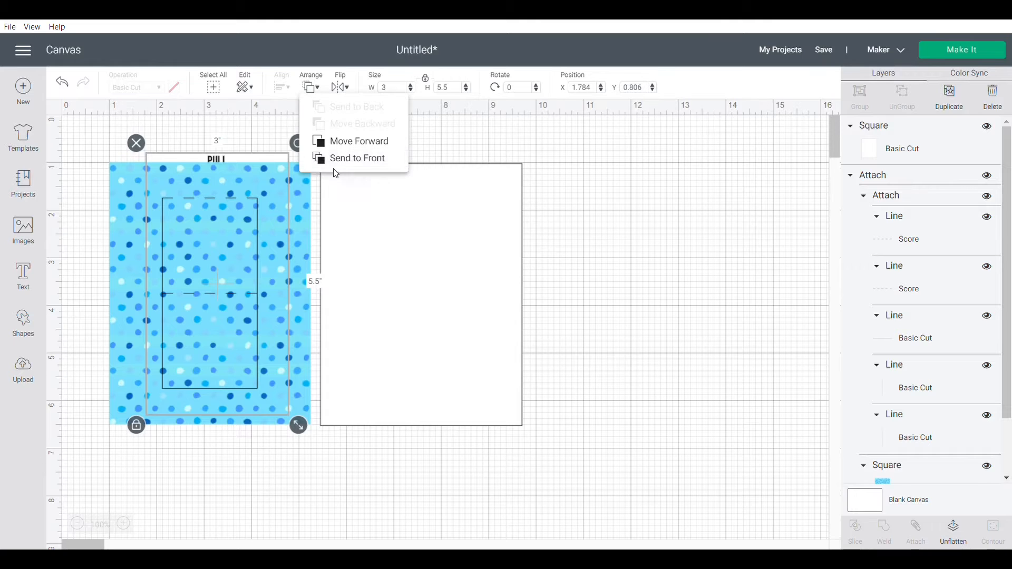
left_click(338, 158)
mouse_move(233, 317)
left_mouse_down()
mouse_move(256, 312)
mouse_move(232, 314)
left_mouse_up()
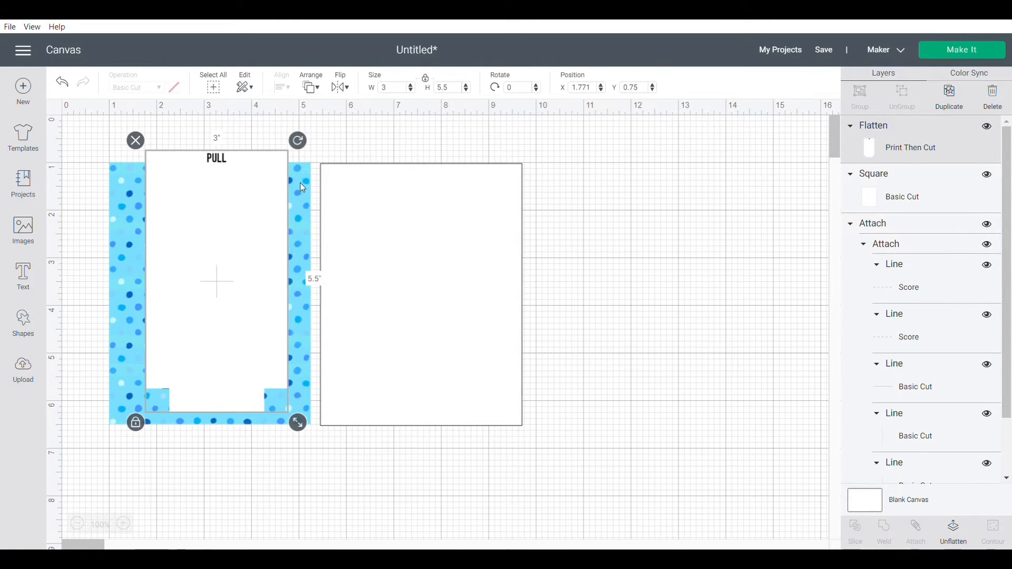
left_click(311, 87)
left_click(323, 111)
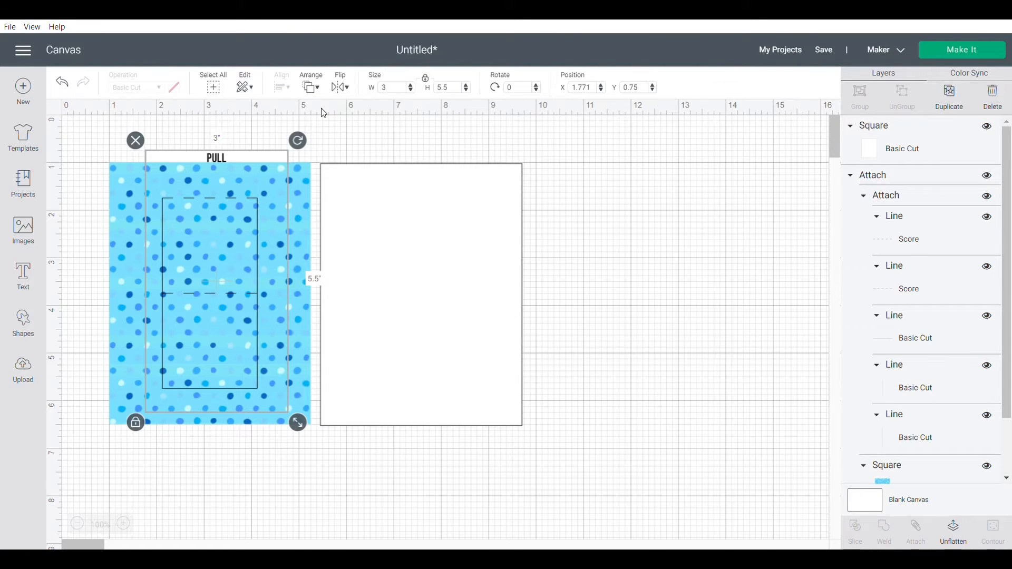
left_click_drag(244, 156, 706, 159)
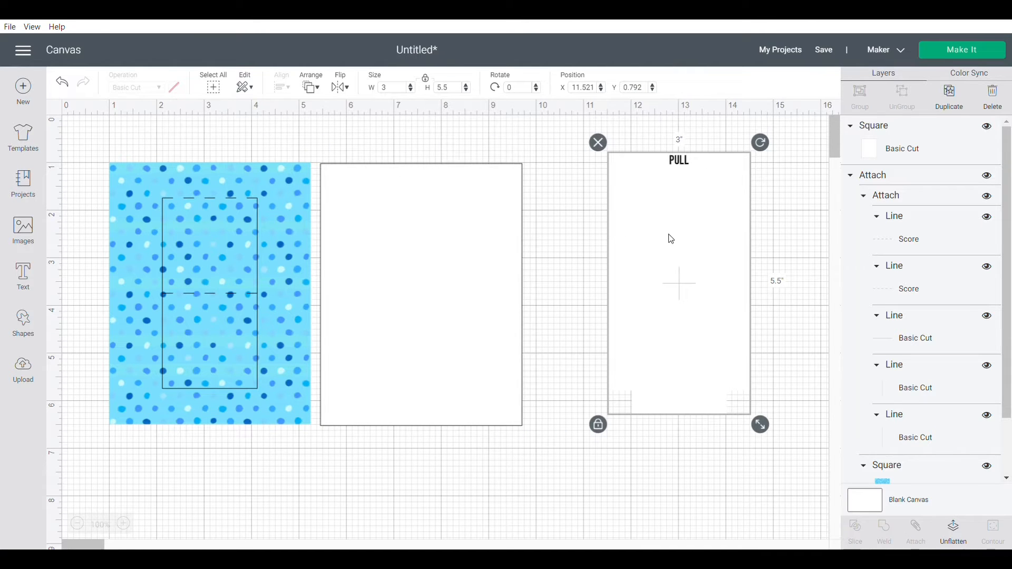
- Unflatten the slider and fill its welded shape with the same blue dotted print pattern as the card front
left_click(954, 533)
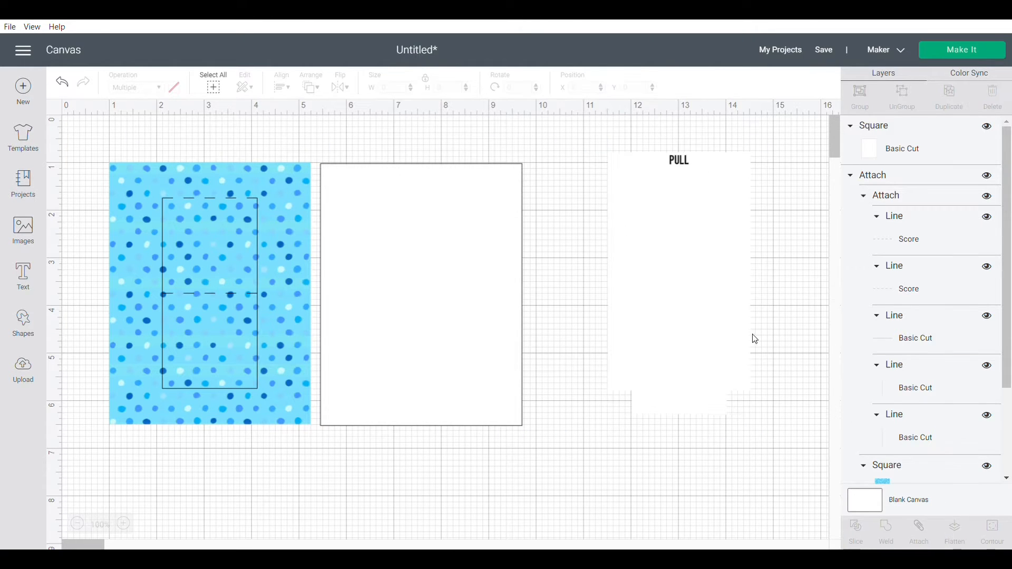
left_click(384, 259)
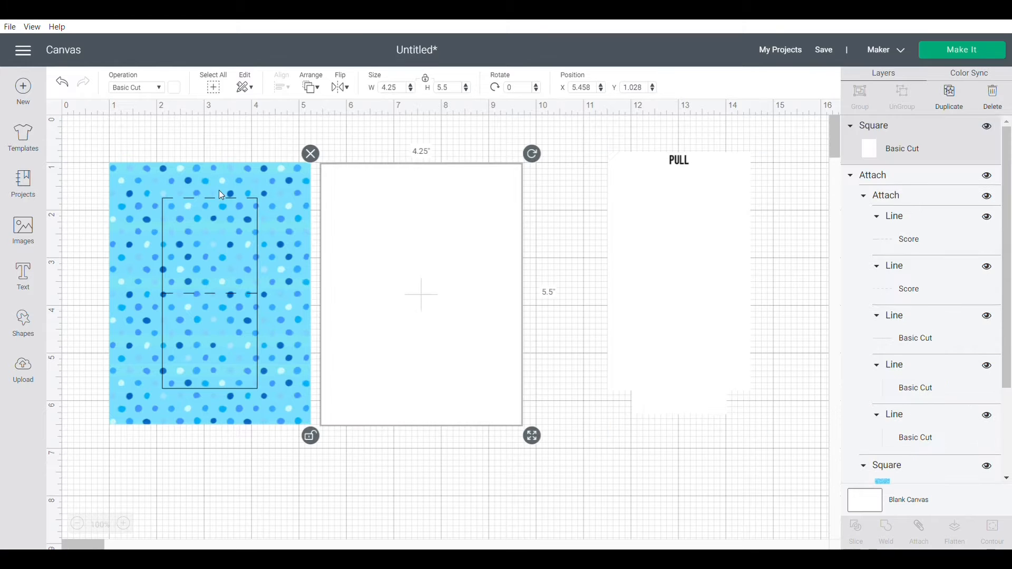
left_click(684, 290)
left_click(162, 93)
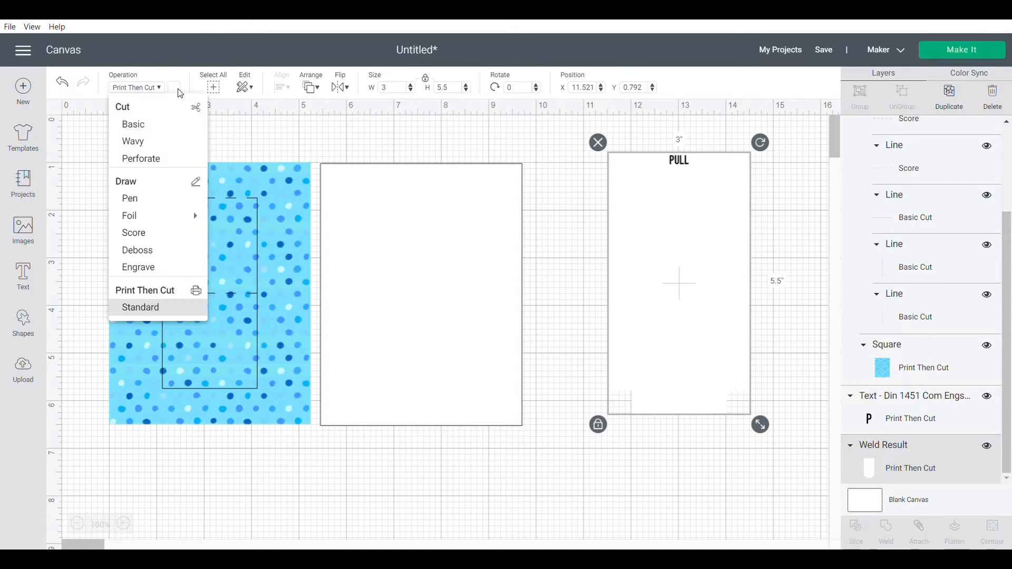
left_click(166, 88)
left_click(175, 88)
left_click(230, 138)
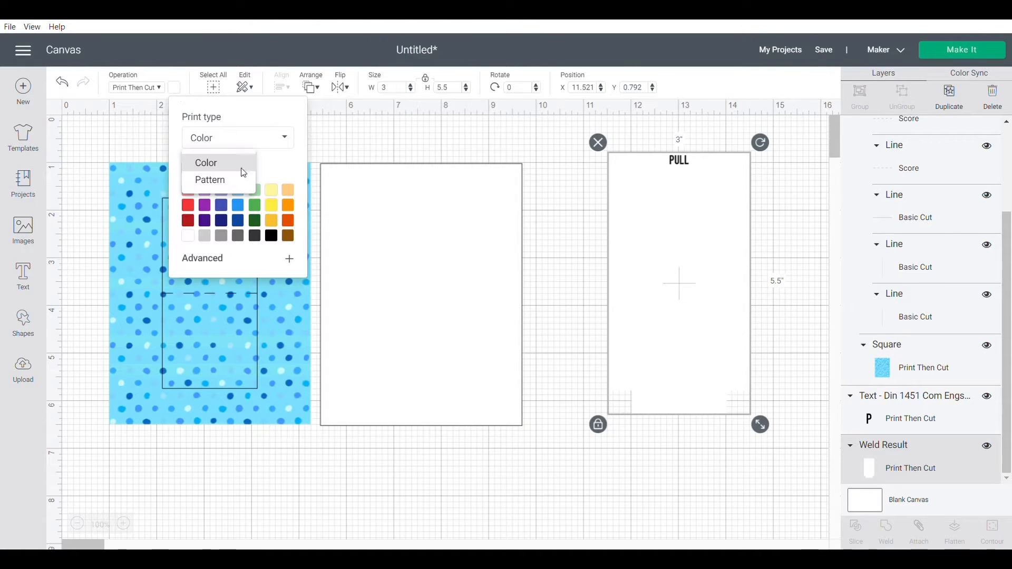
left_click(235, 179)
left_click_drag(308, 186, 306, 233)
scroll(305, 233, "down", 10)
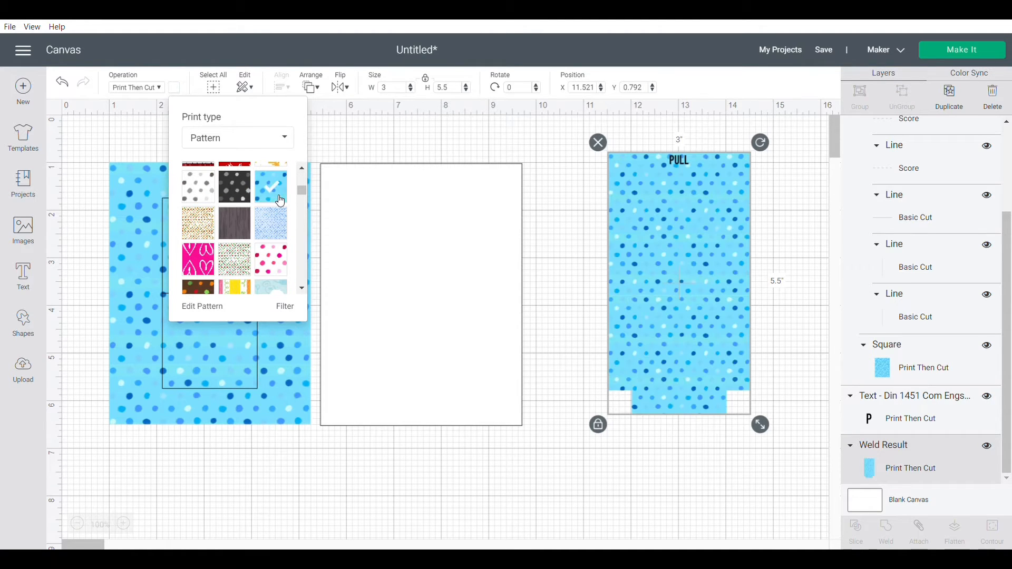
left_click(545, 142)
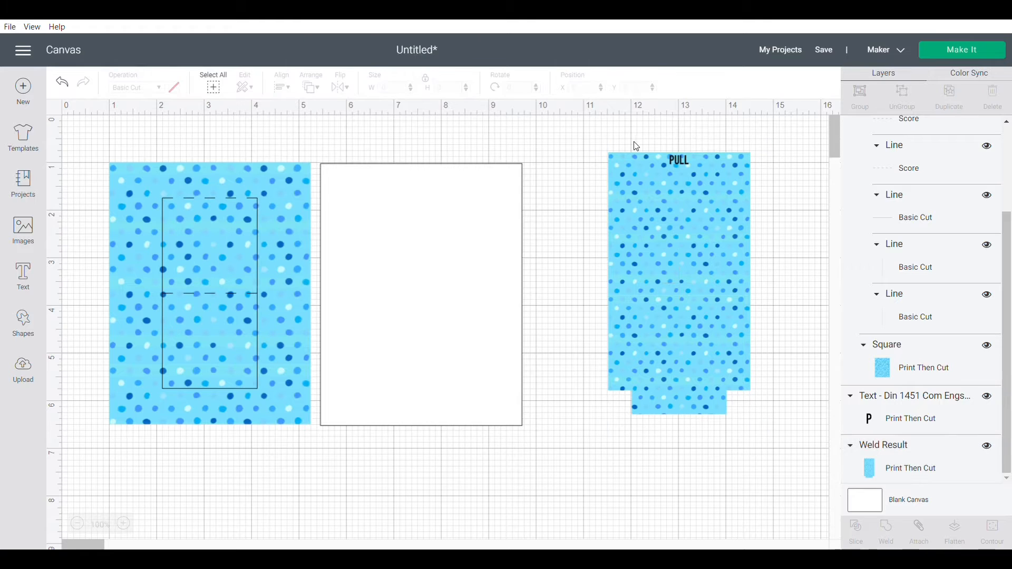
- Flatten the PULL text and the blue dotted slider into one Print Then Cut layer
left_click_drag(637, 146, 777, 299)
left_click(958, 532)
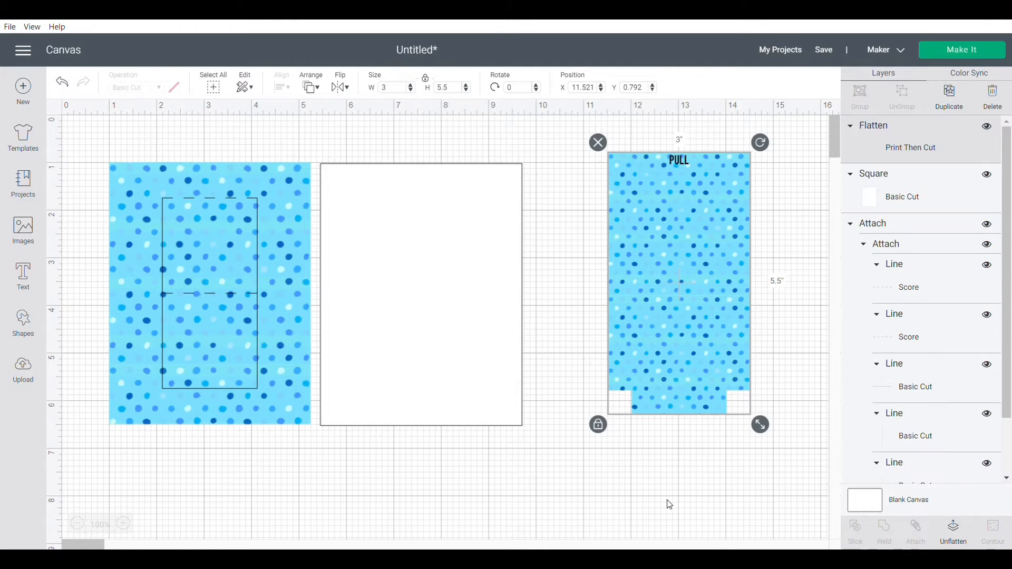
left_click(537, 350)
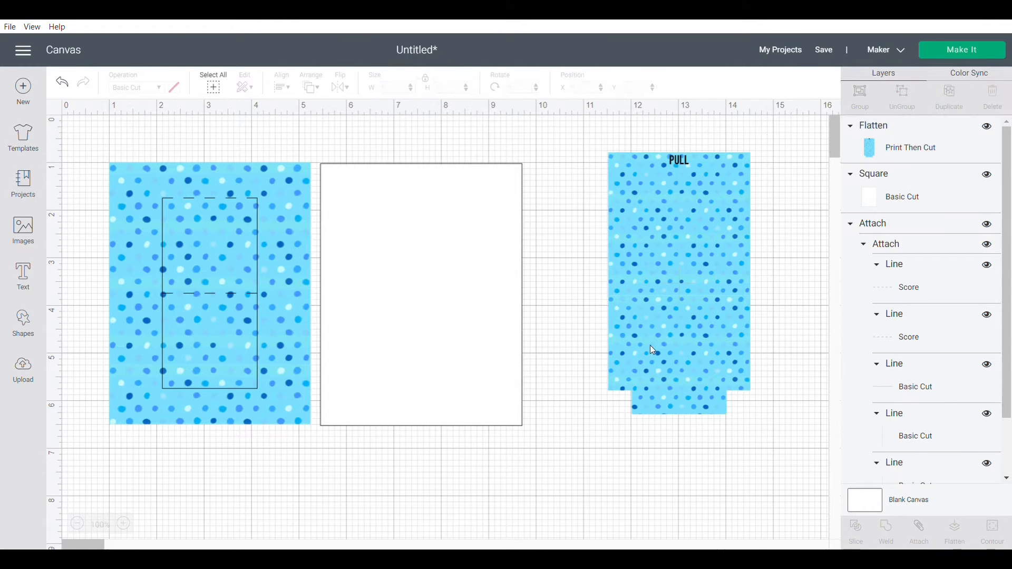
- Move the patterned card to the white rectangle's place, the white rectangle to the canvas's upper-left corner, and the slider slightly upward
left_click_drag(295, 341, 506, 341)
left_click_drag(682, 325, 664, 271)
left_click_drag(395, 300, 172, 253)
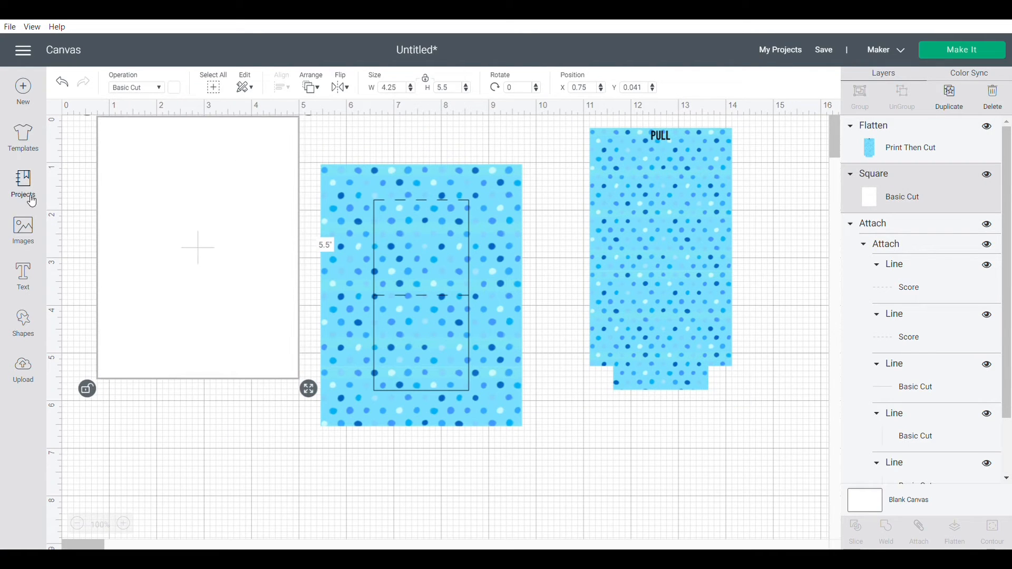
- Search the image library for "CORN STALK" and browse the results for a suitable corn plant
left_click(23, 230)
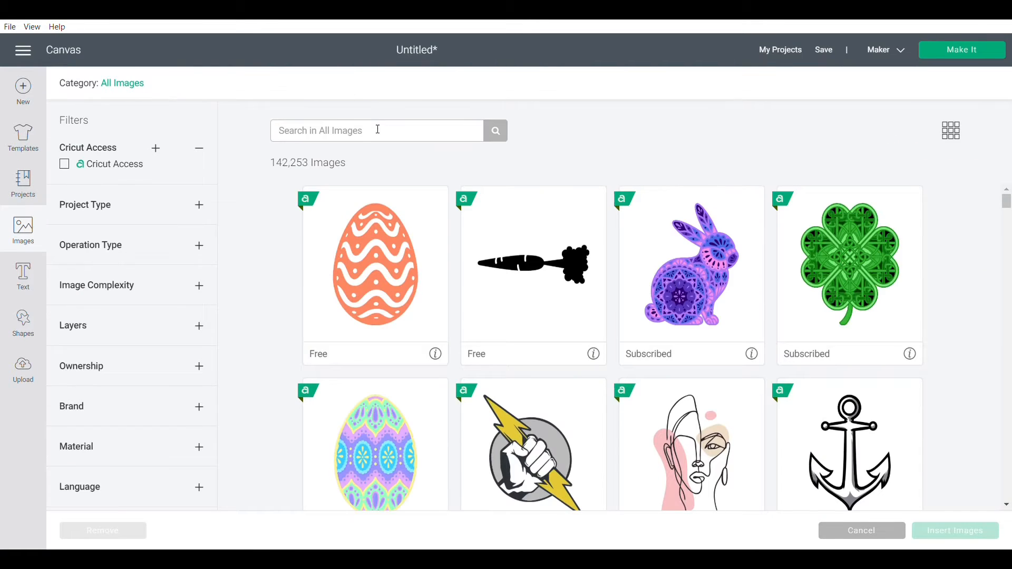
left_click(374, 131)
type("CORN STALK")
key("Return")
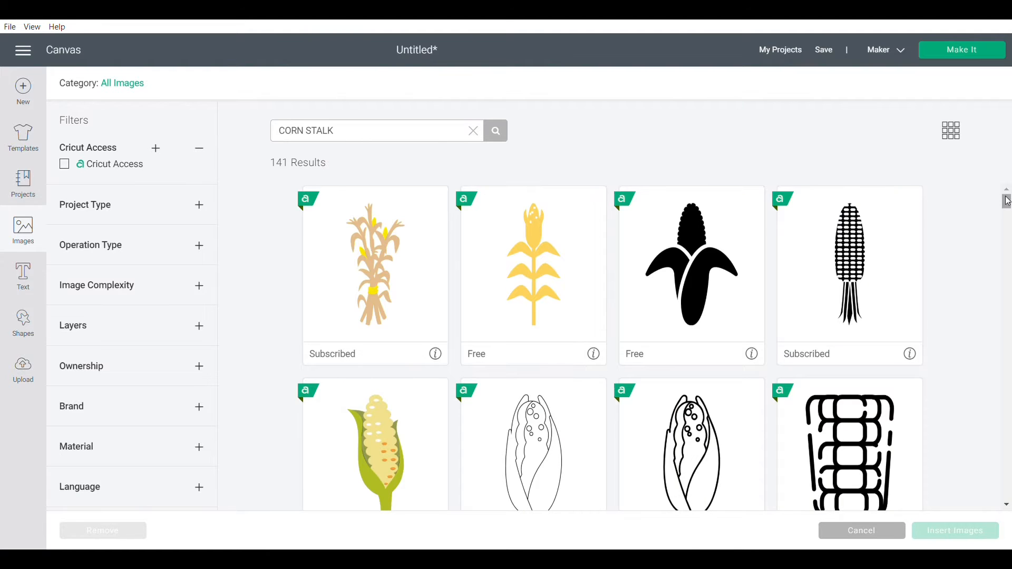
left_click_drag(1007, 201, 1007, 416)
left_click_drag(1008, 428, 1005, 168)
left_click_drag(1004, 210, 951, 303)
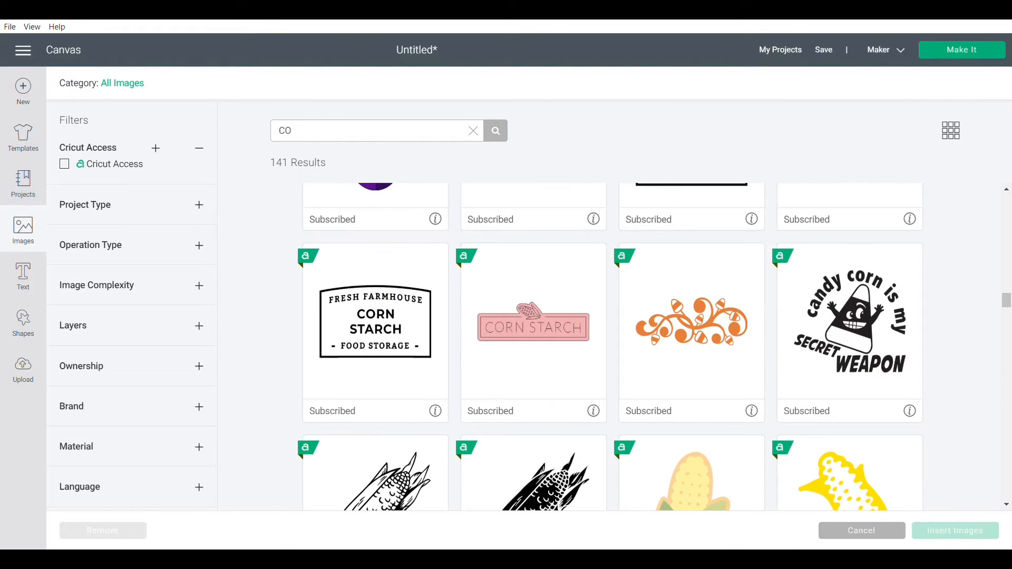
- Search the images for "corn", insert the yellow corn card with the brown panel, and ungroup it
key("Return")
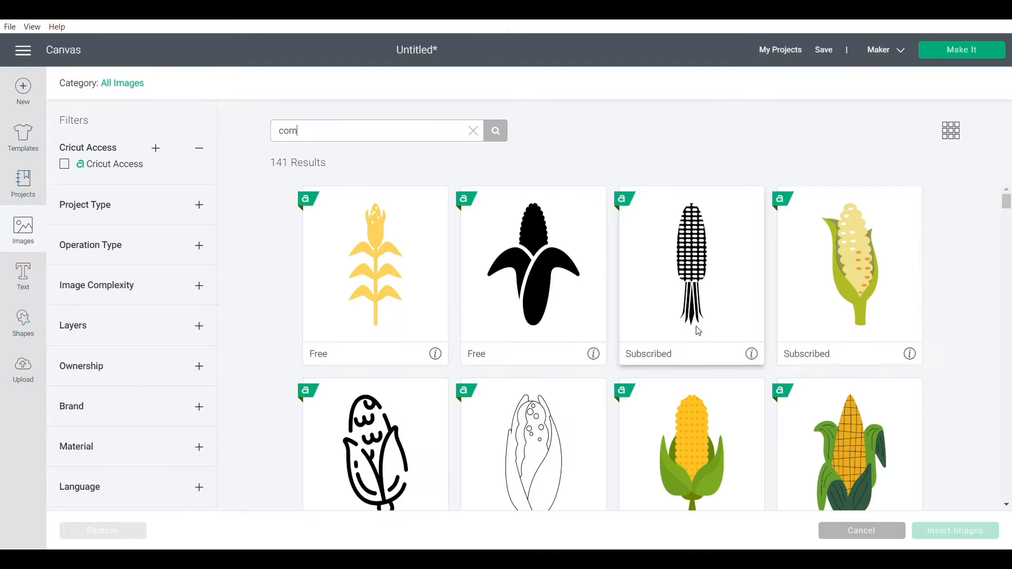
scroll(1008, 222, "down", 8)
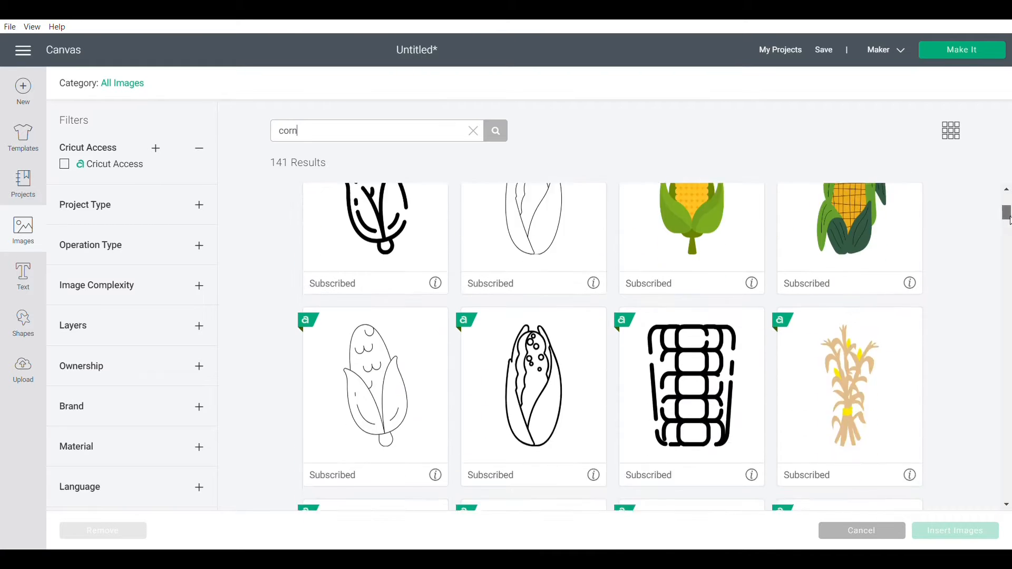
left_click_drag(1008, 226, 1004, 254)
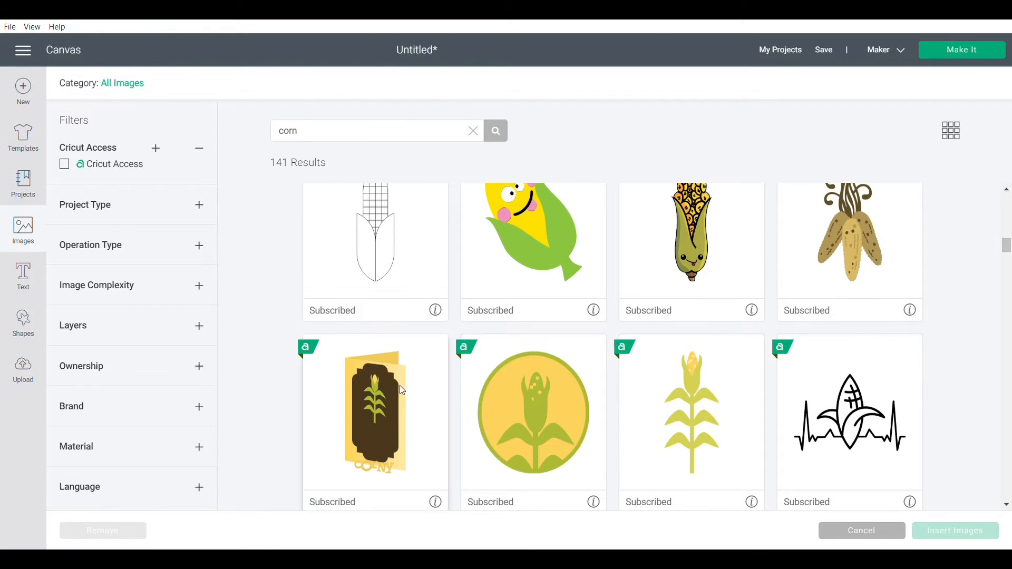
left_click(375, 411)
left_click(985, 529)
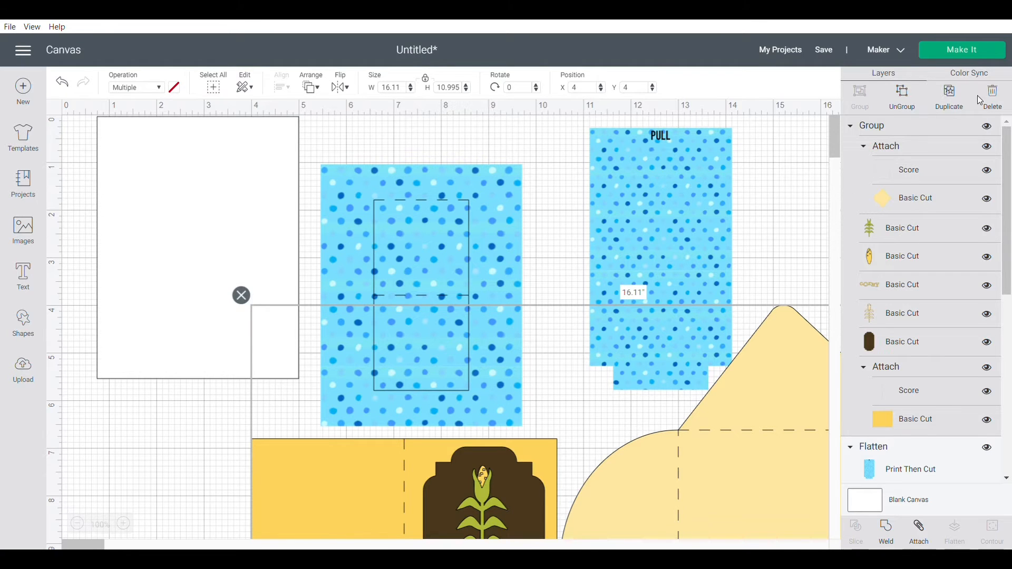
right_click(689, 526)
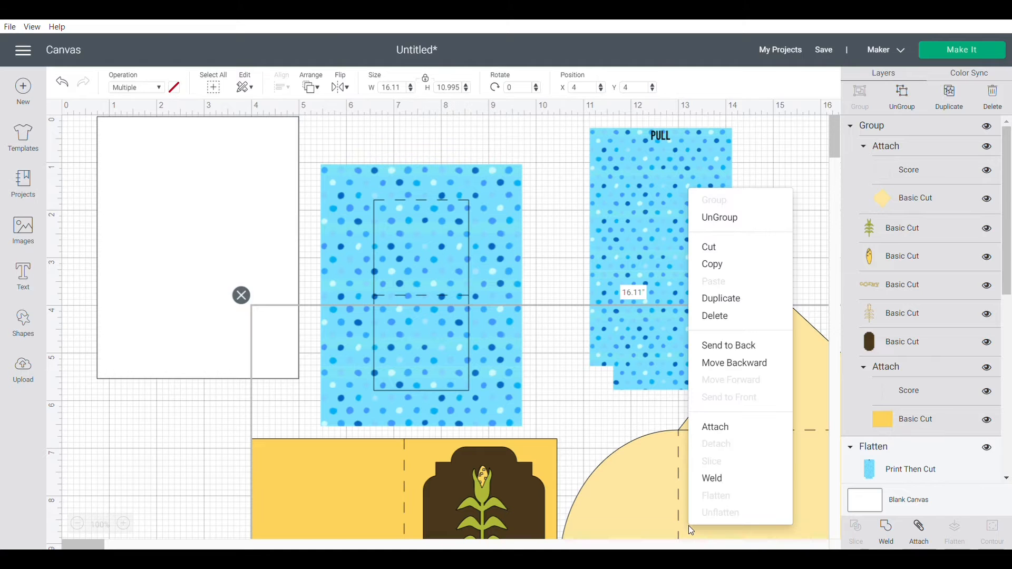
left_click(720, 218)
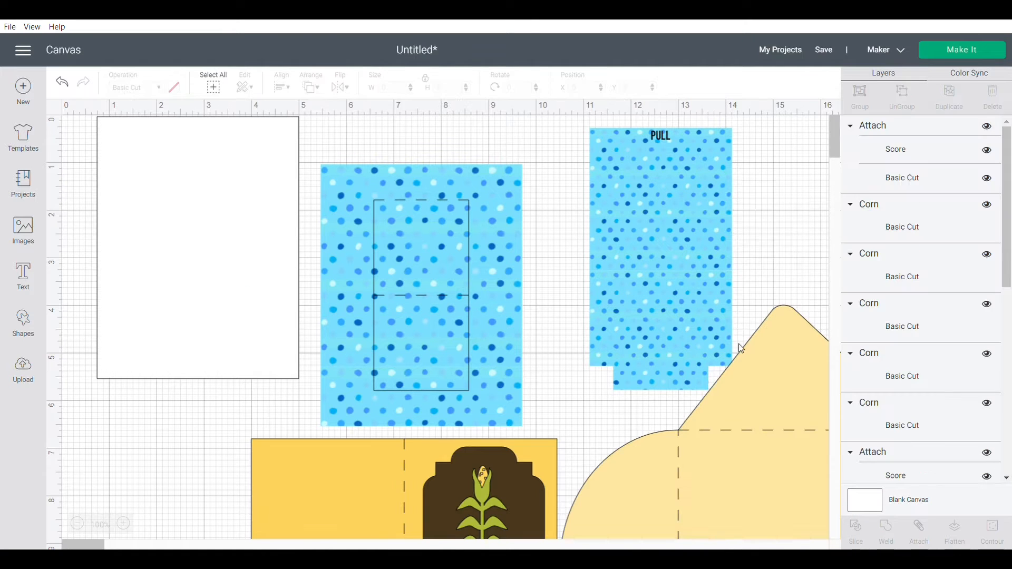
- Delete the pale yellow piece, the yellow scored card and the brown panel, keeping the corn stalk parts
left_click(731, 452)
key("Delete")
left_click(297, 522)
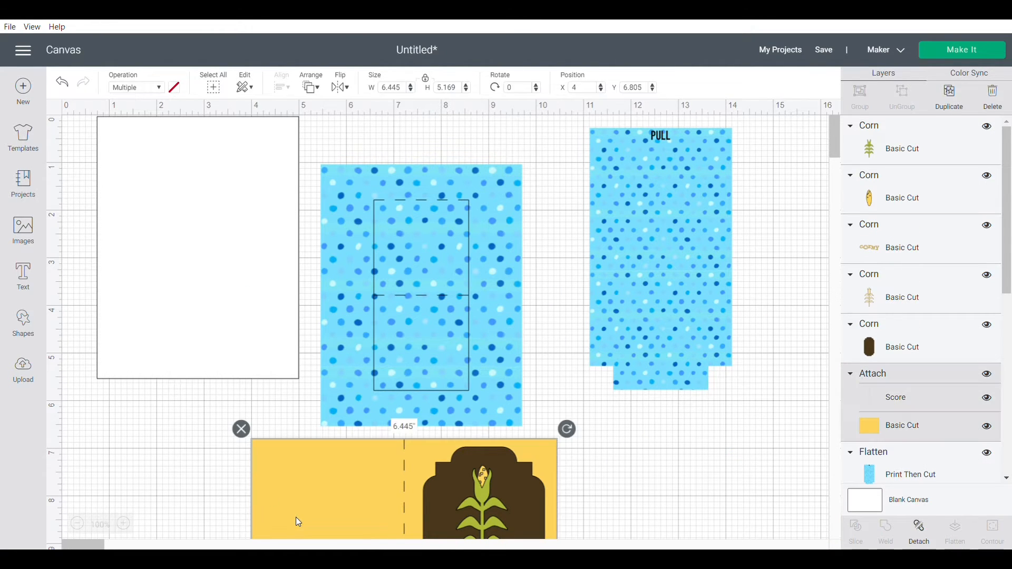
key("Delete")
left_click(531, 524)
key("Delete")
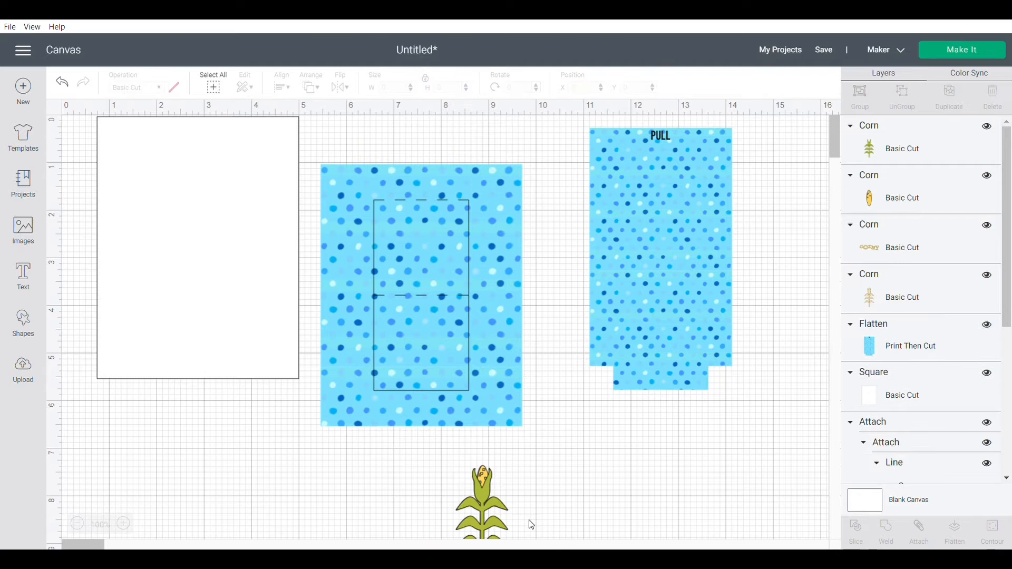
- Flatten the corn stalk parts into one layer, place it on the patterned card, and resize it to 0.901 by 2.502 inches
left_click_drag(445, 472, 538, 528)
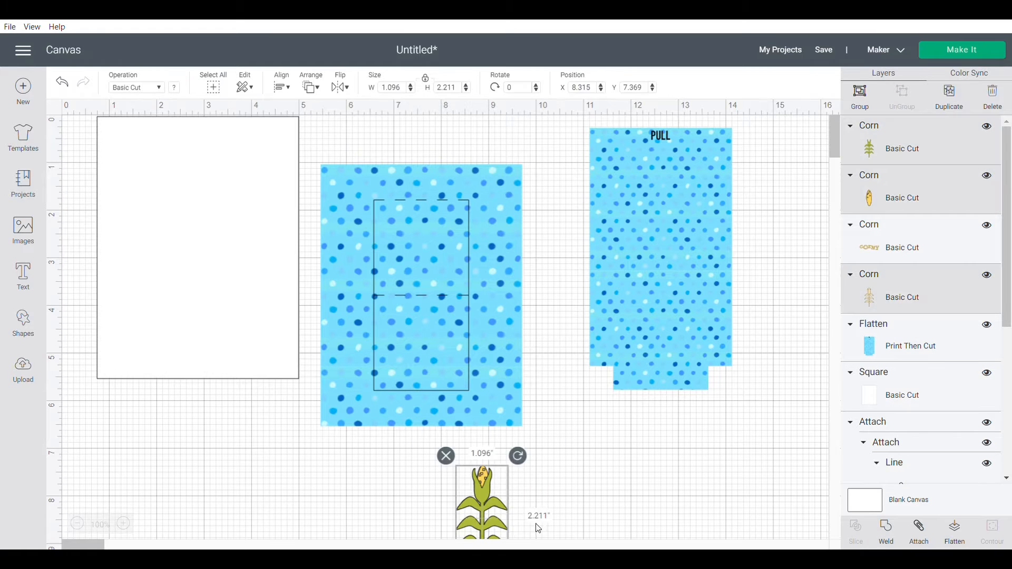
left_click(955, 533)
left_click_drag(488, 500, 352, 277)
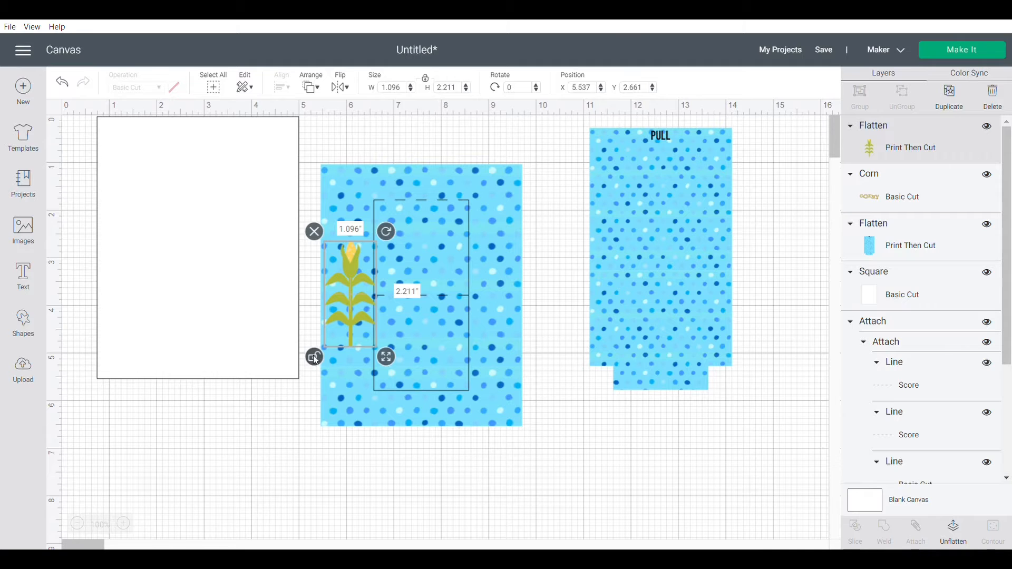
left_click_drag(393, 358, 381, 368)
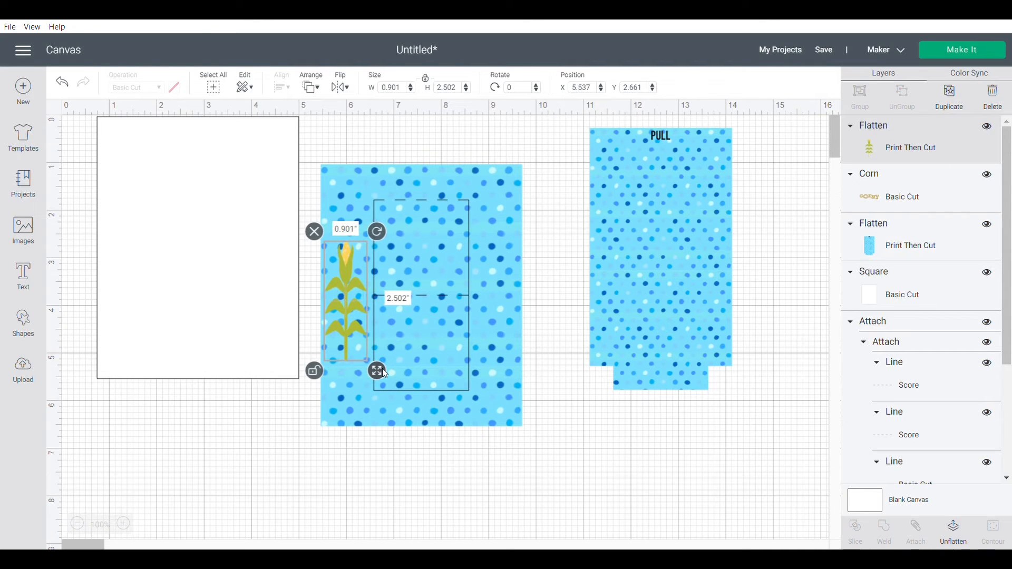
- Duplicate the flattened corn stalk twice to form an overlapping cluster of three stalks
right_click(346, 289)
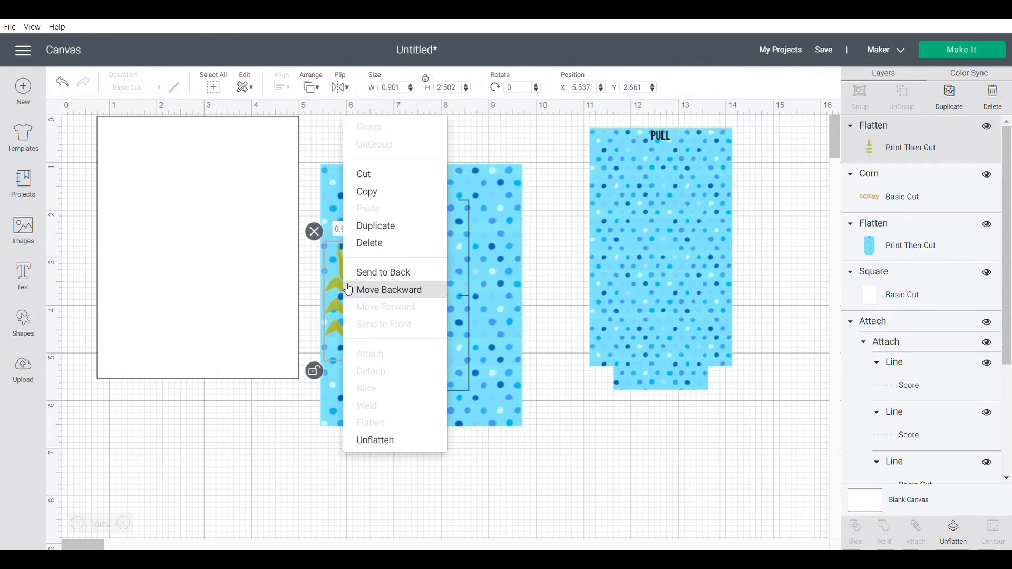
left_click(372, 226)
left_click_drag(369, 277, 362, 278)
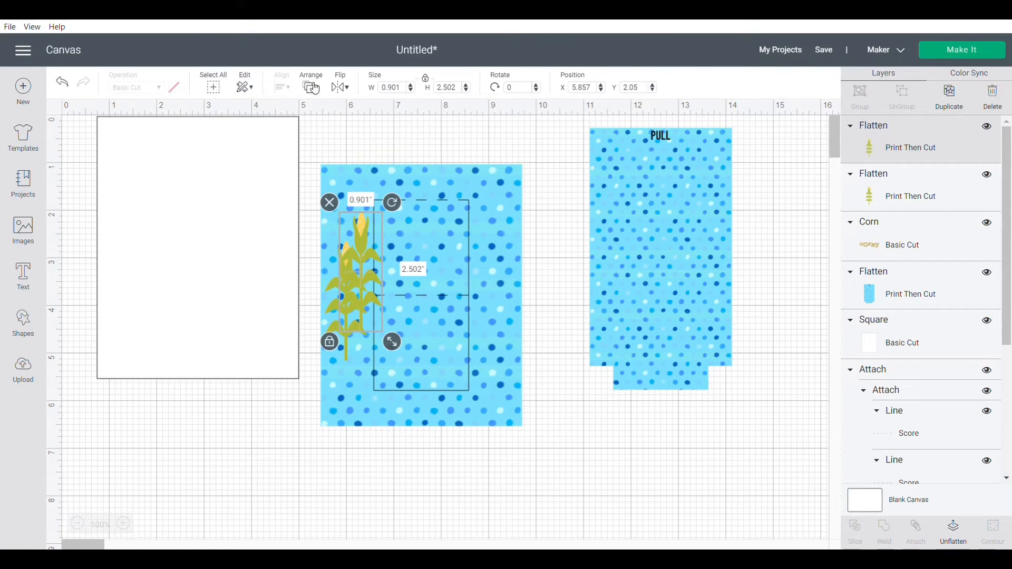
right_click(371, 236)
left_click(401, 170)
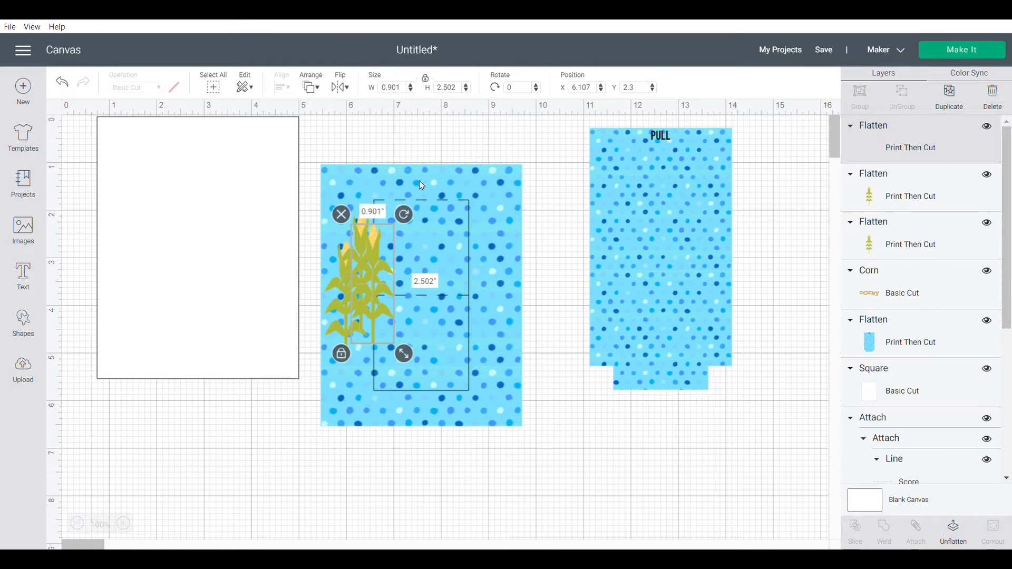
left_click(356, 262)
- Move the patterned card to the canvas's upper-left corner and duplicate the group of three corn stalks twice
left_click_drag(466, 196, 238, 149)
left_click_drag(342, 204, 436, 386)
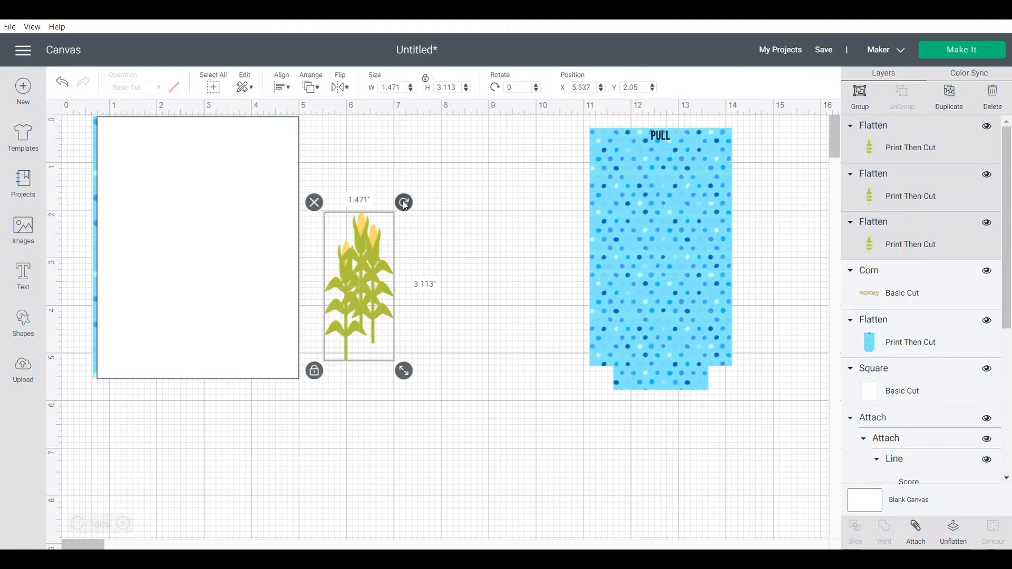
right_click(361, 261)
left_click(401, 197)
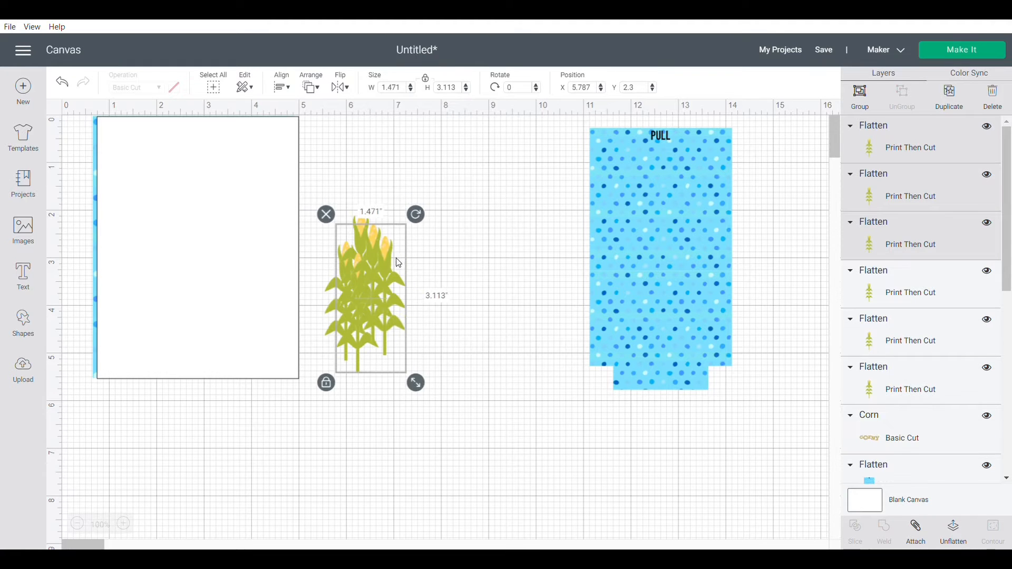
right_click(374, 271)
left_click(395, 207)
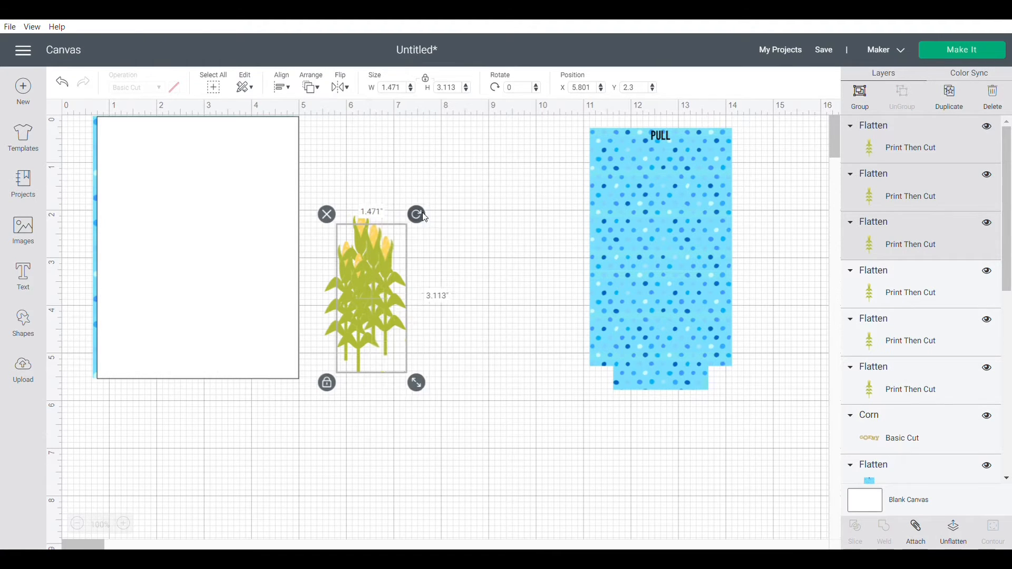
- Move the corn stalk cluster to the empty area lower on the canvas and the white rectangle below the patterned card
left_click_drag(331, 201, 488, 459)
left_click_drag(390, 320, 510, 506)
left_click_drag(97, 295, 82, 548)
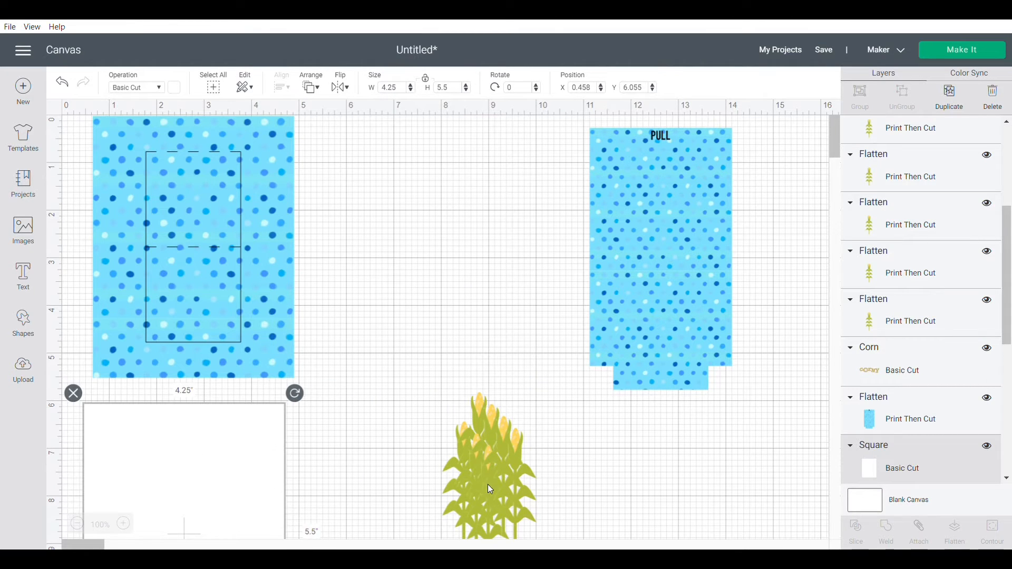
- Spread the nine corn stalks one by one into an overlapping row at staggered heights beside the patterned card
left_click(519, 491)
left_click_drag(518, 491, 349, 261)
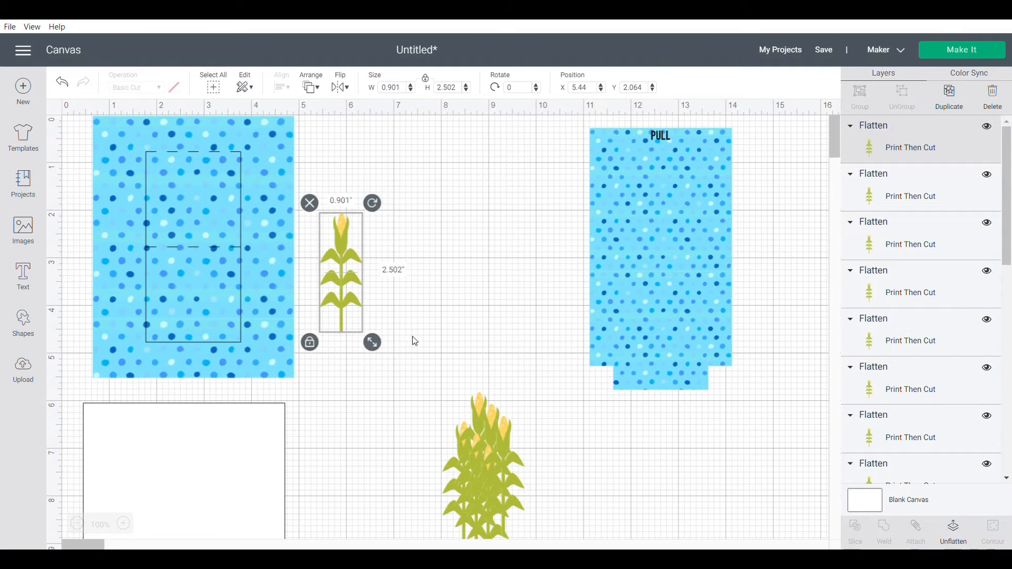
left_click_drag(507, 480, 356, 247)
left_click_drag(507, 481, 396, 256)
left_click_drag(505, 469, 394, 259)
left_click_drag(479, 457, 414, 250)
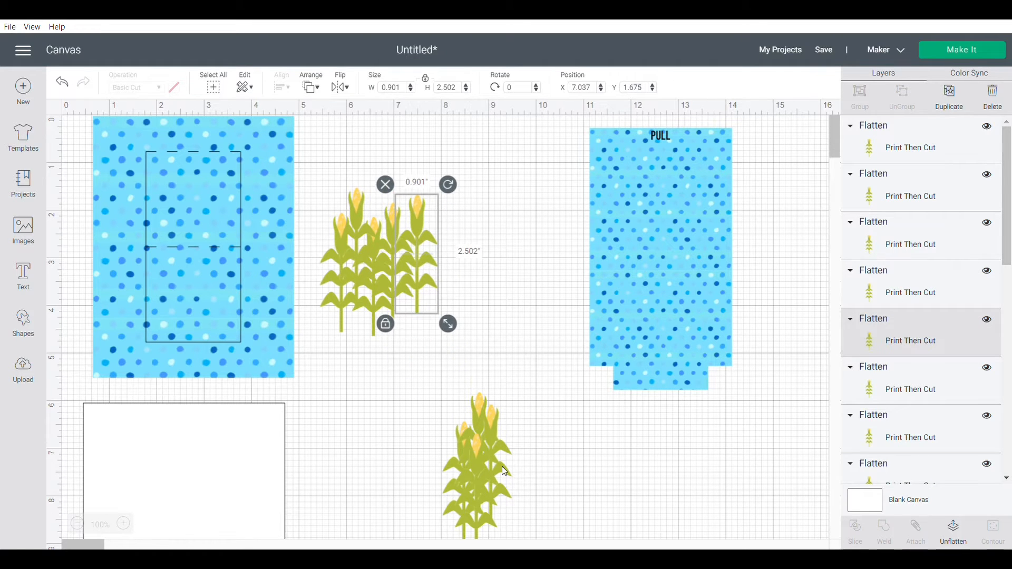
left_click_drag(502, 466, 456, 251)
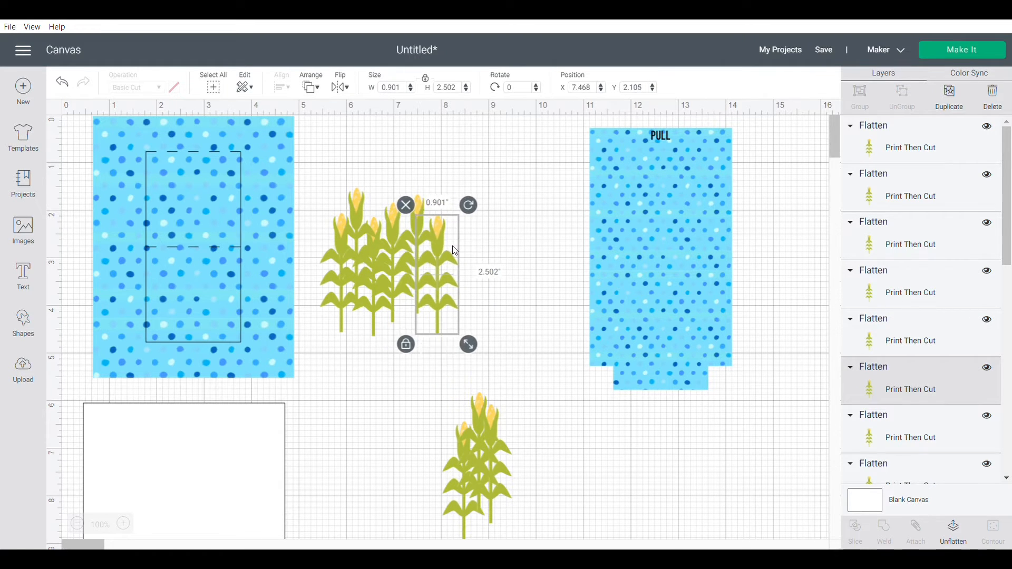
left_click_drag(498, 459, 457, 265)
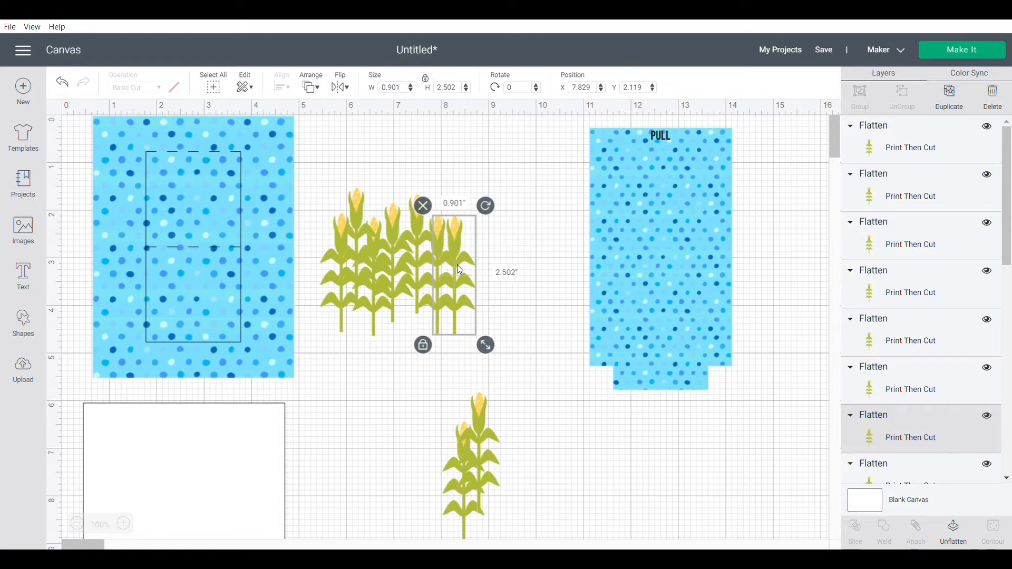
left_click_drag(464, 419, 432, 242)
left_click(534, 378)
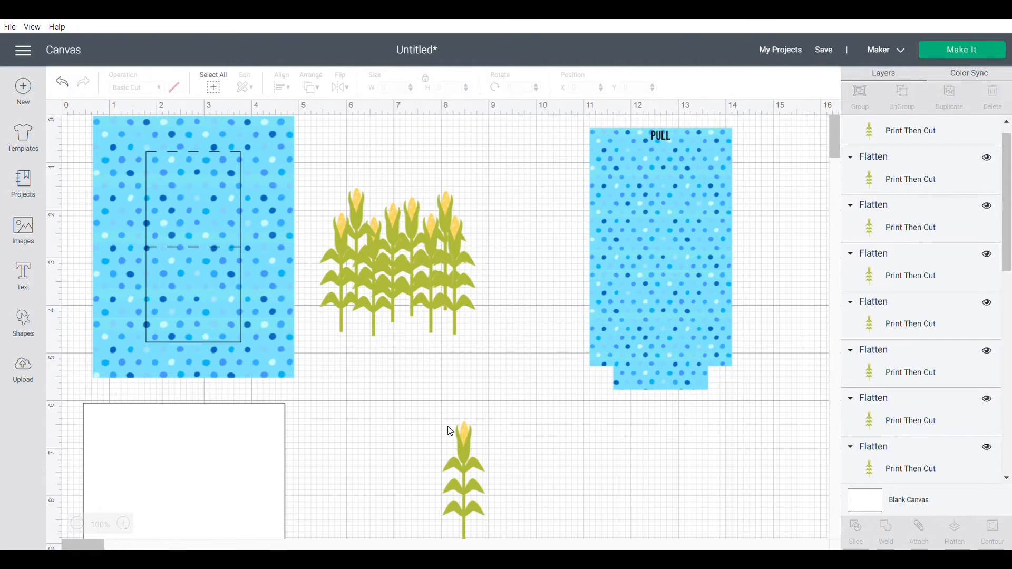
left_click_drag(453, 437, 476, 239)
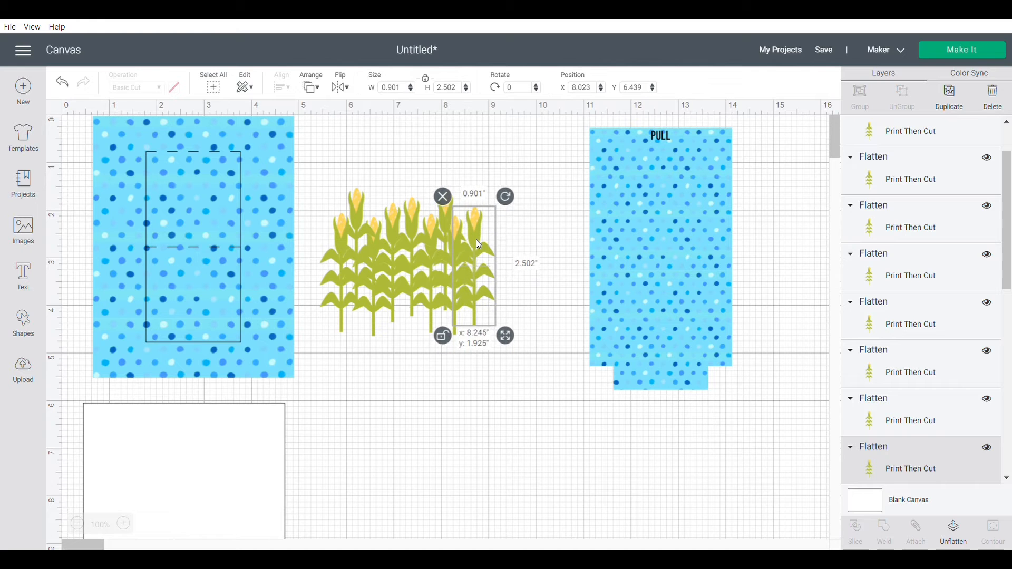
left_click(461, 409)
left_click_drag(298, 188, 543, 393)
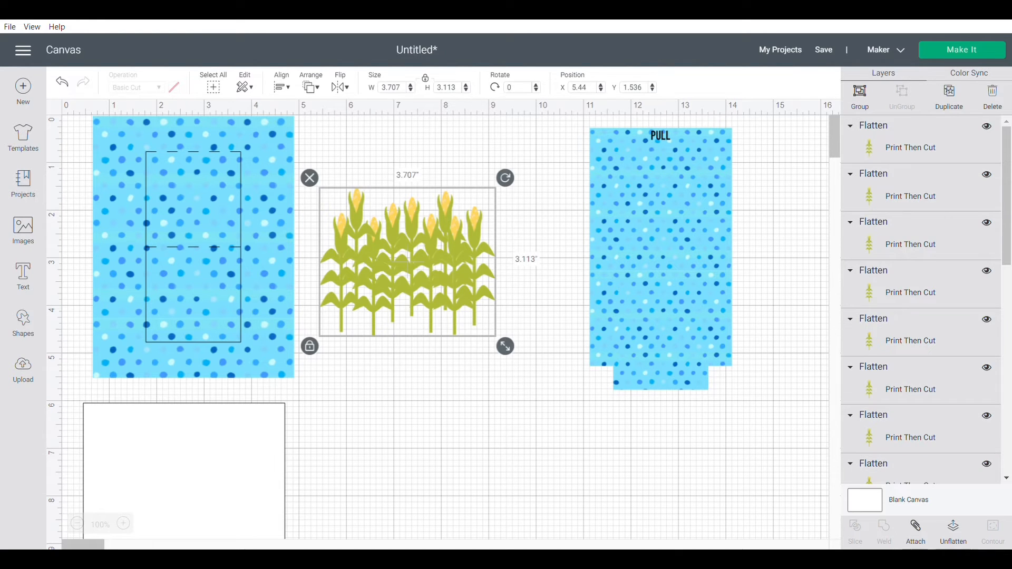
left_click(915, 527)
mouse_move(437, 275)
left_mouse_down()
mouse_move(217, 267)
mouse_move(430, 273)
left_mouse_up()
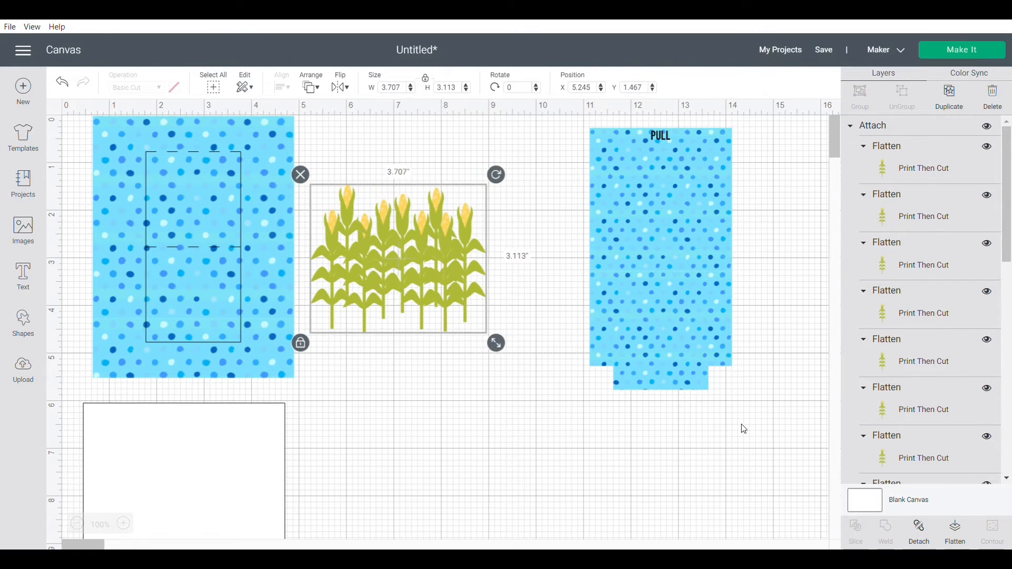
left_click(921, 536)
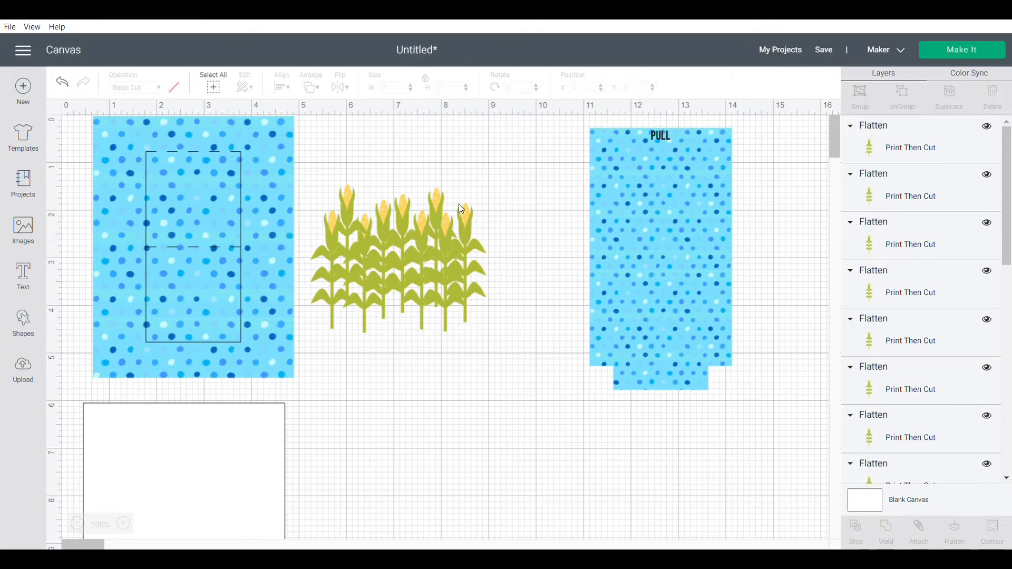
- Duplicate the five stalks at the row's right end and move the copies clear of the row
left_click_drag(461, 209, 517, 281)
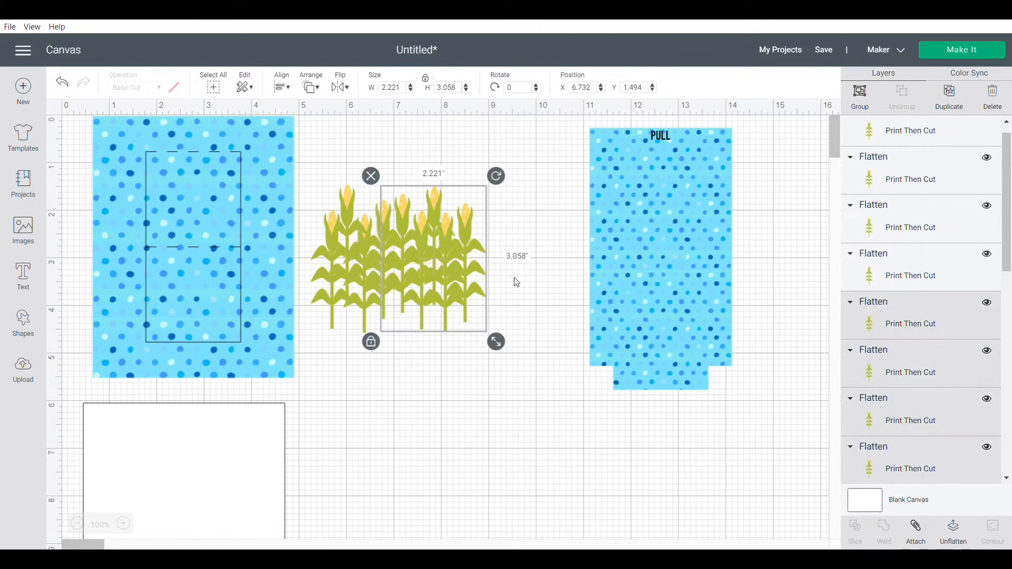
right_click(456, 264)
left_click(521, 208)
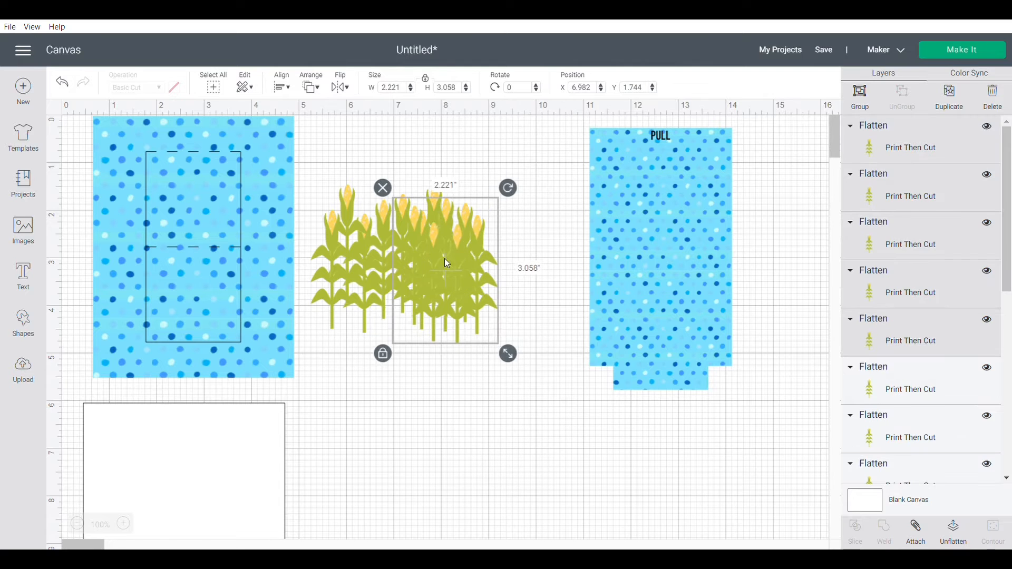
left_click_drag(445, 260, 510, 209)
- Place the duplicated stalks at both ends and in the gaps of the corn row at varied heights
left_click(508, 452)
left_click_drag(487, 440, 527, 237)
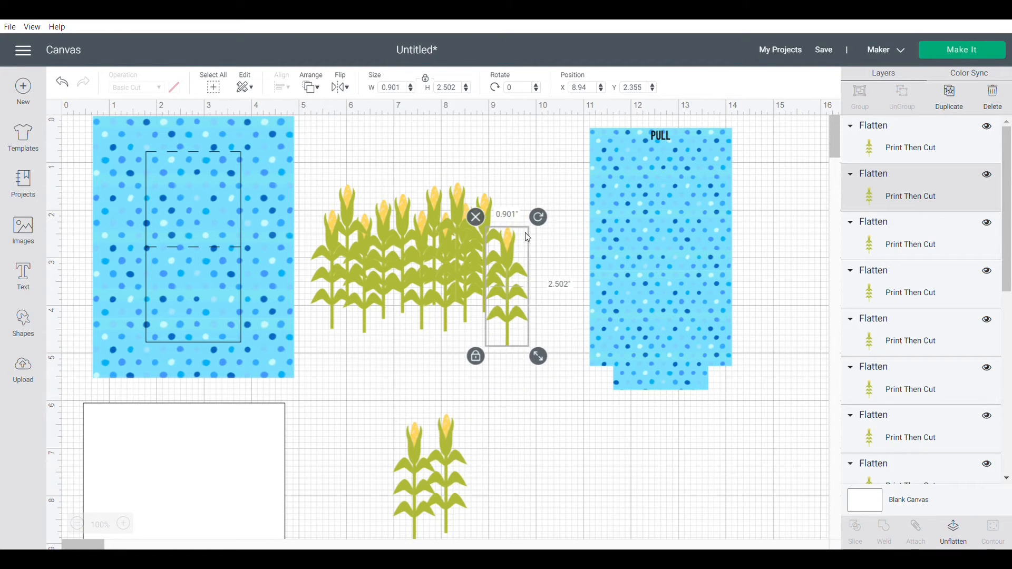
left_click_drag(503, 272, 501, 256)
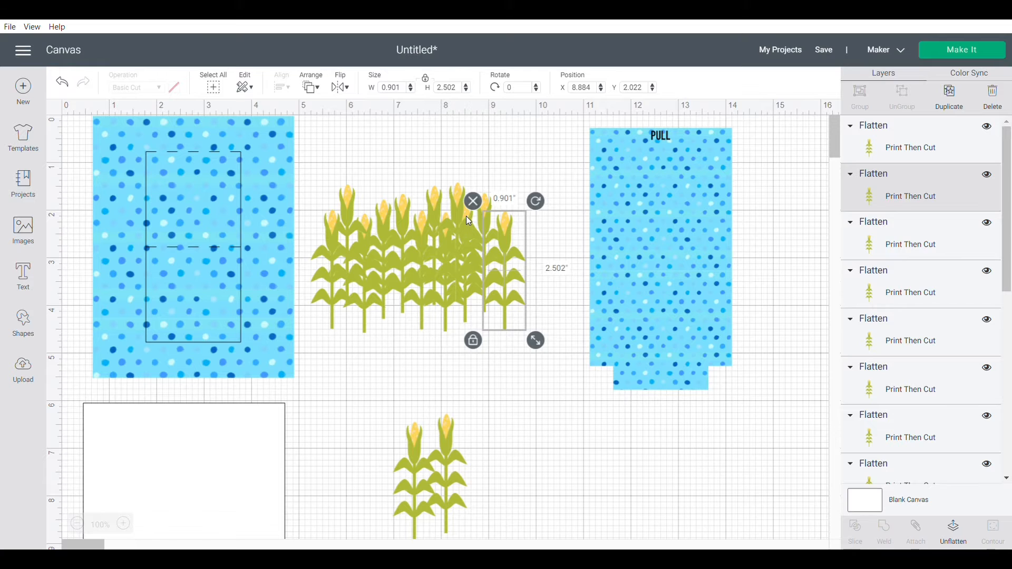
left_click_drag(465, 216, 436, 213)
left_click_drag(465, 214, 456, 211)
left_click_drag(472, 213, 457, 203)
left_click(462, 229)
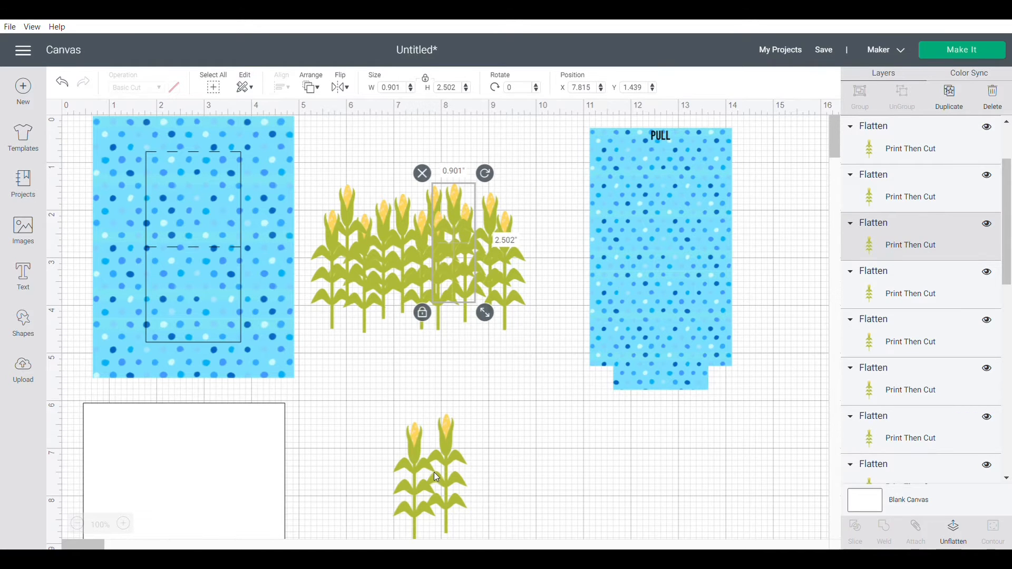
left_click_drag(436, 477, 313, 261)
mouse_move(469, 228)
left_mouse_down()
mouse_move(470, 182)
mouse_move(478, 211)
left_mouse_up()
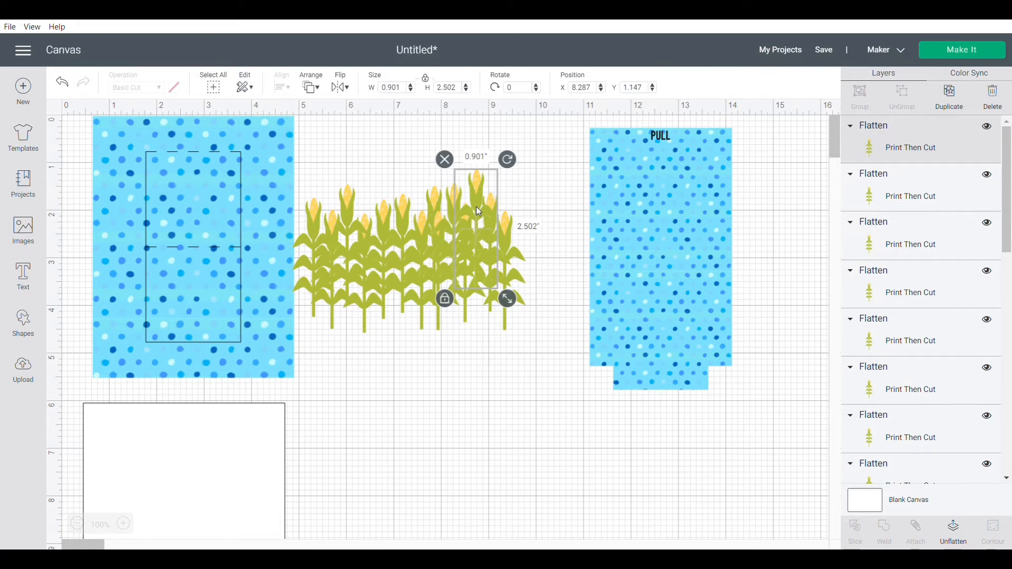
- Attach all the corn stalks together and move the row over the upper part of the patterned card
left_click(311, 88)
left_click(400, 380)
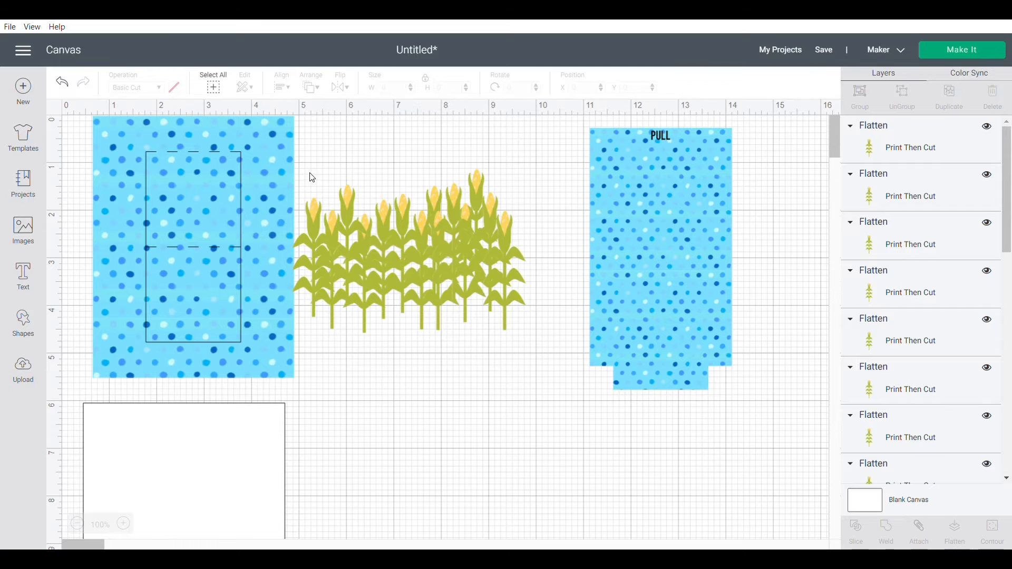
left_click_drag(313, 178, 553, 369)
left_click(922, 544)
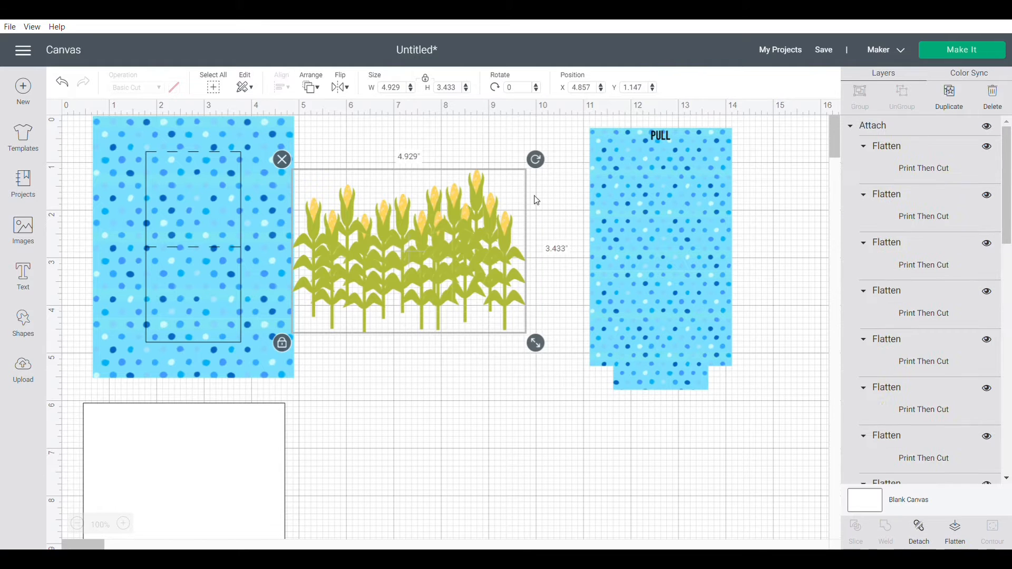
left_click_drag(440, 269, 221, 223)
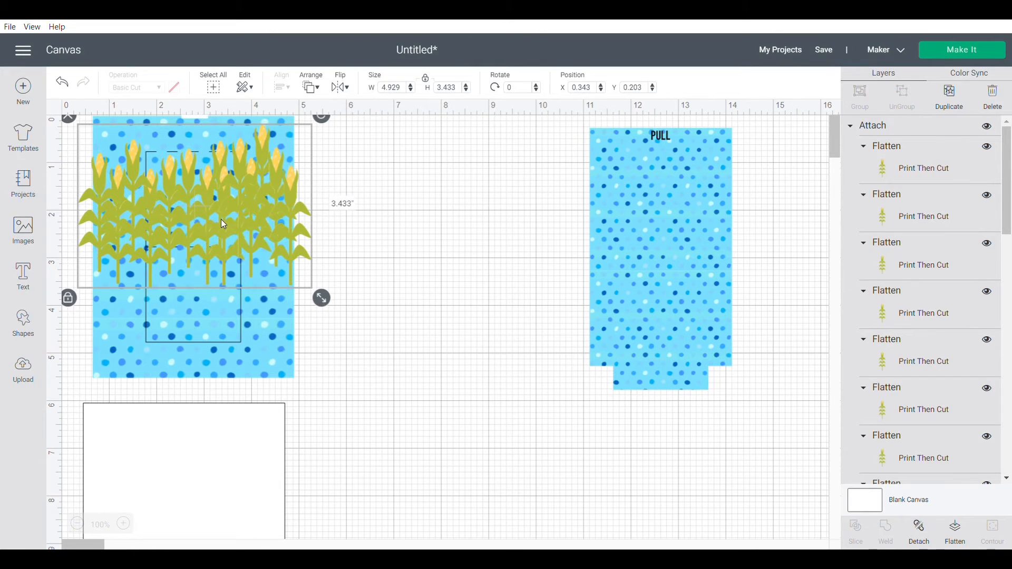
- Search the image library for "half circle"
left_click(24, 323)
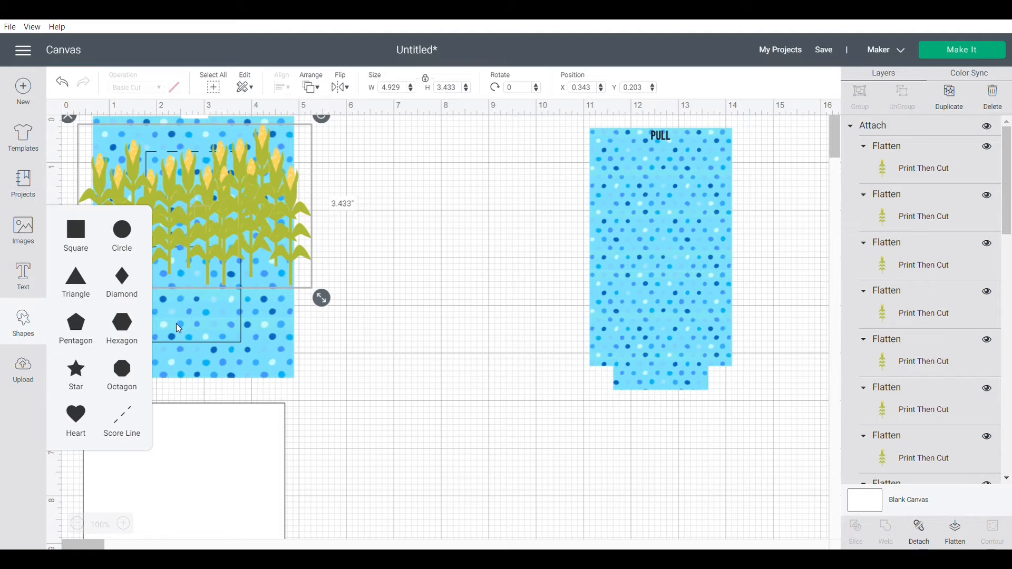
left_click(30, 233)
left_click(394, 129)
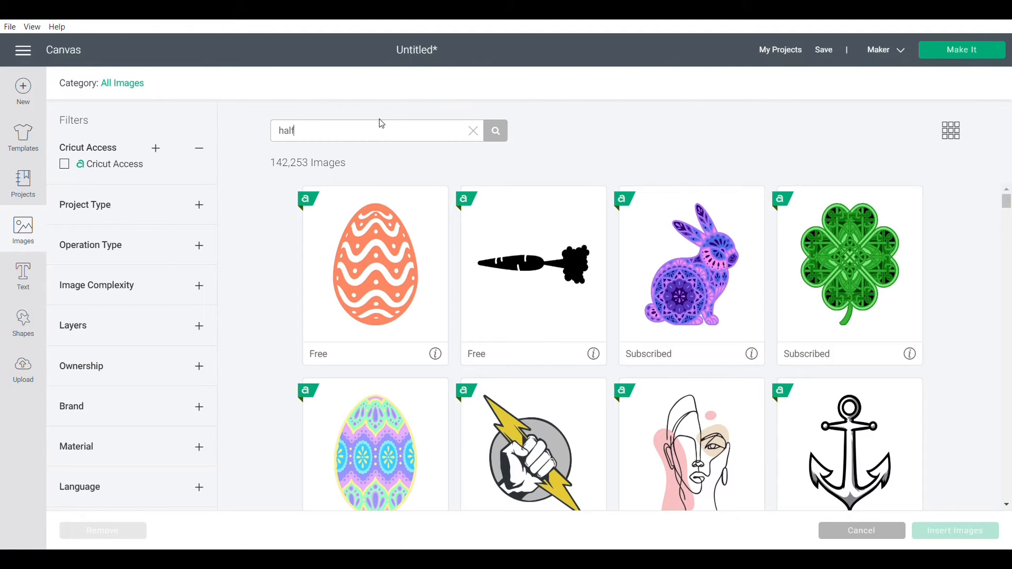
type("half circle")
key("Return")
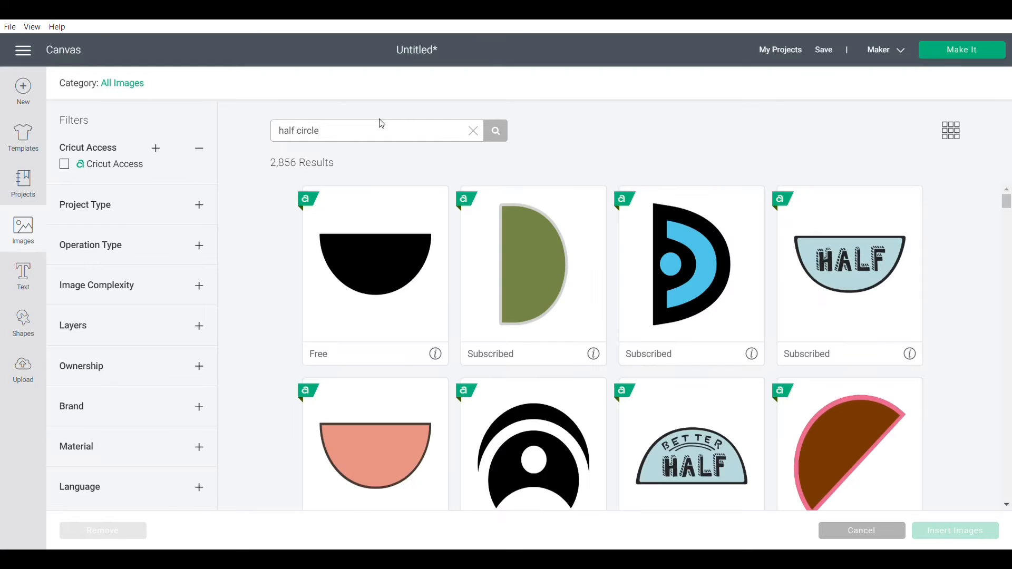
- Insert the free solid black semicircle and flip it vertically so its curved edge faces up
left_click(397, 260)
left_click(955, 531)
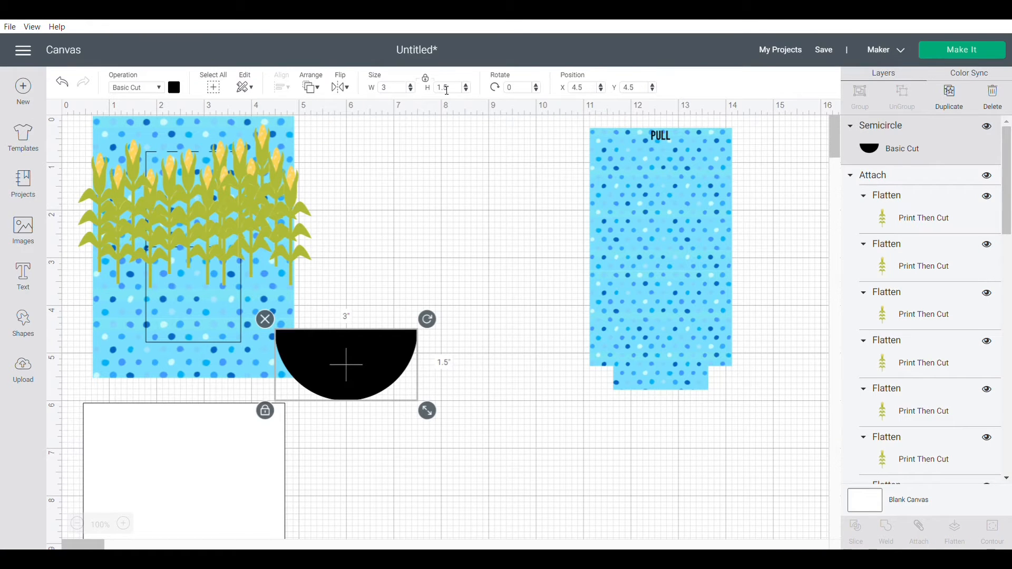
left_click(346, 87)
left_click(375, 135)
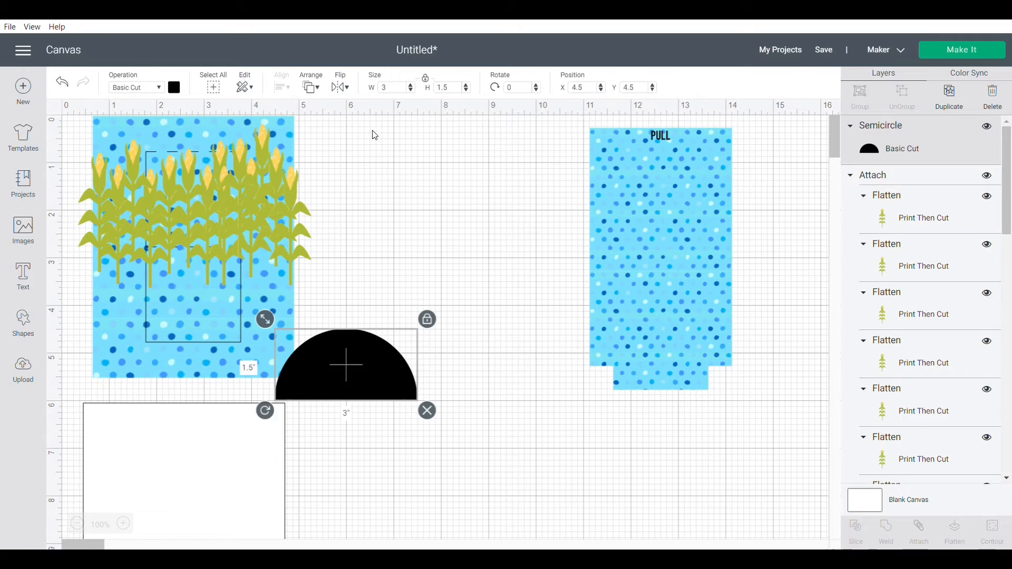
- Set the semicircle to standard Print Then Cut and fill it with the green woven-texture pattern
left_click(150, 87)
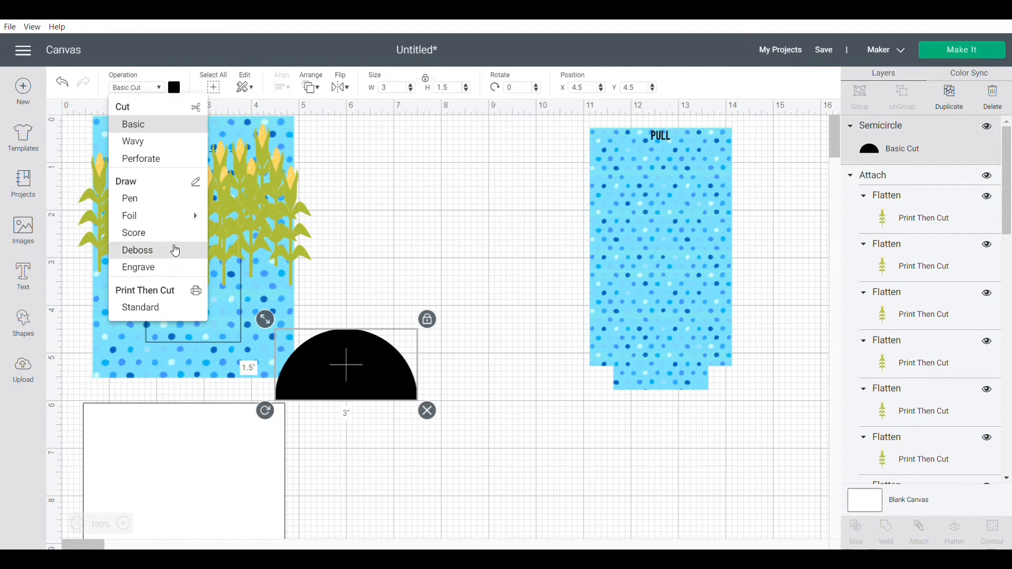
left_click(174, 307)
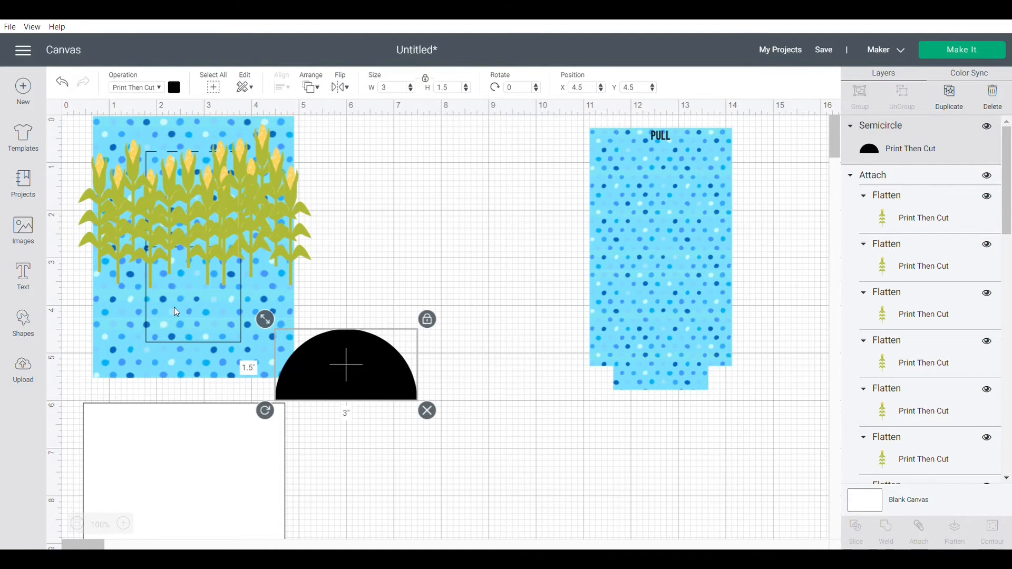
left_click(176, 91)
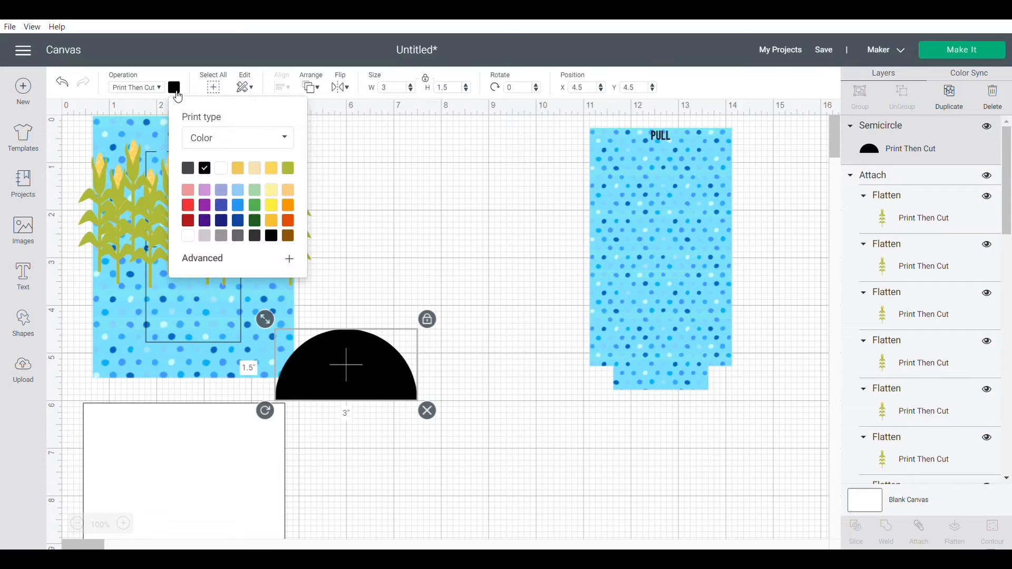
left_click(290, 134)
left_click(255, 180)
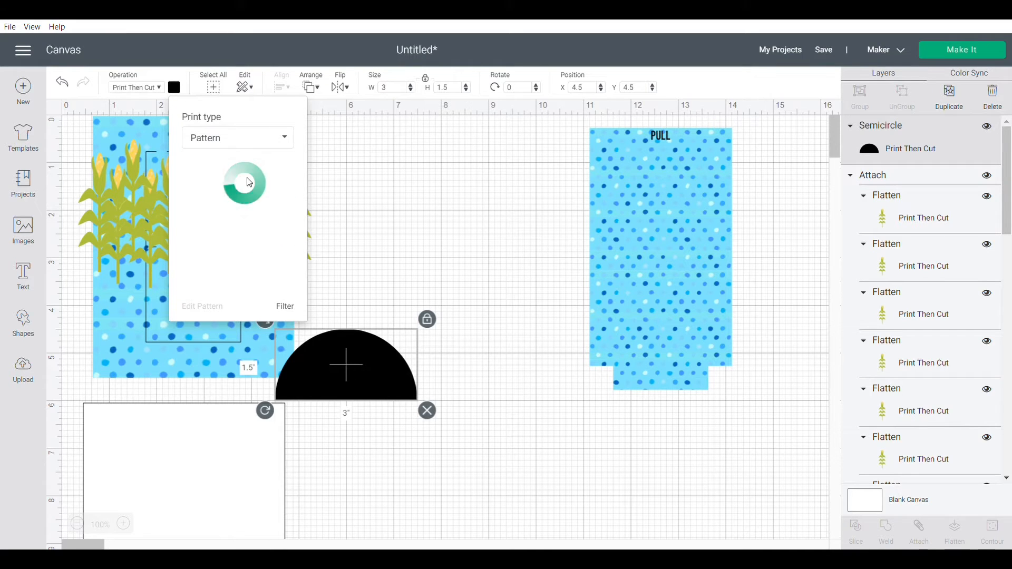
left_click(390, 254)
left_click(393, 361)
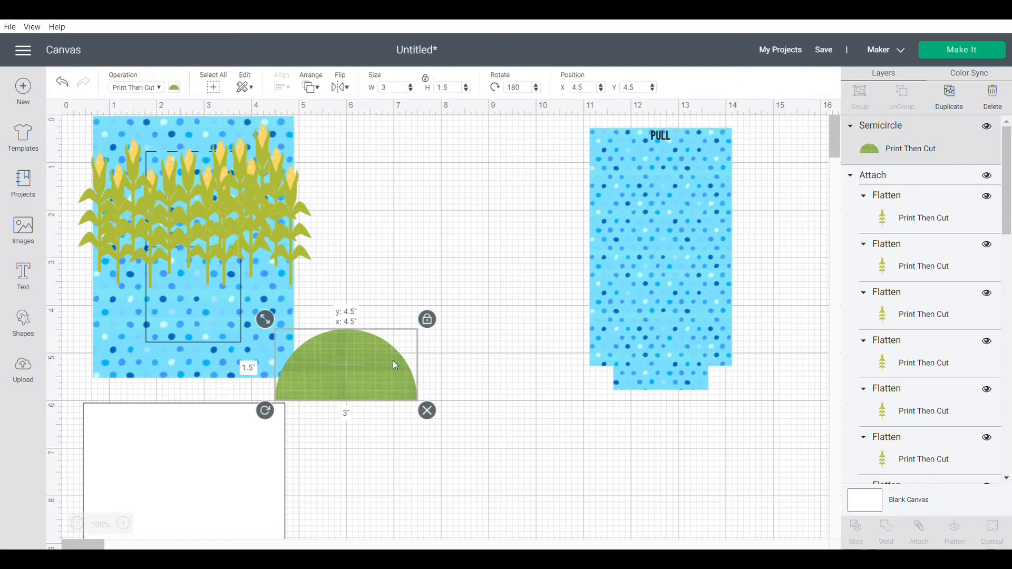
- Place the green semicircle over the lower part of the patterned card and stretch it to 4.25 by about 1.68 inches
left_click_drag(384, 365, 206, 298)
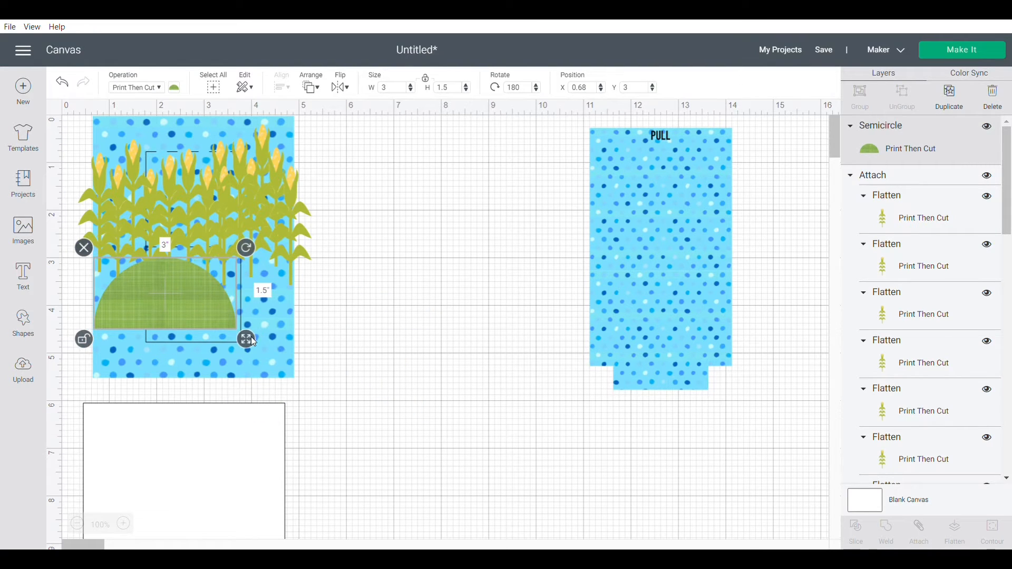
left_click_drag(246, 339, 310, 350)
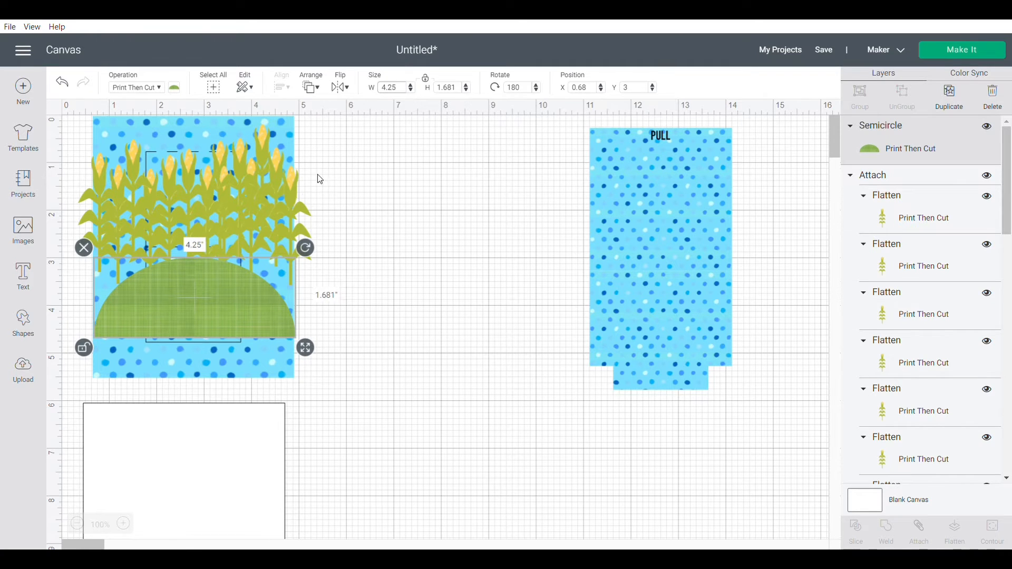
left_click_drag(241, 293, 240, 298)
left_click(337, 318)
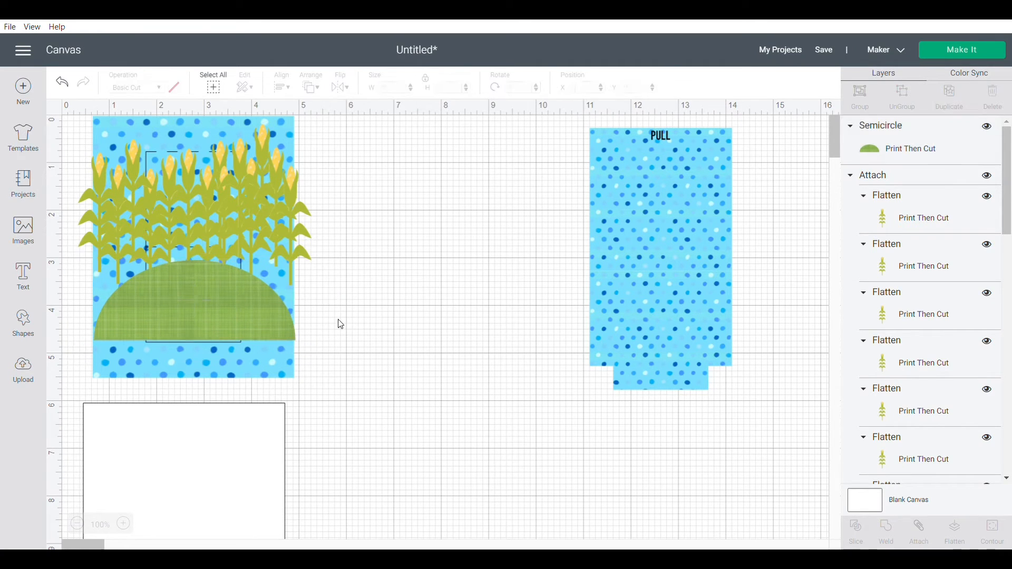
- Move the green hill and the corn row to the empty canvas beside the card and detach the corn stalks
left_click(212, 201)
left_click_drag(236, 305, 467, 337)
left_click_drag(245, 210, 471, 251)
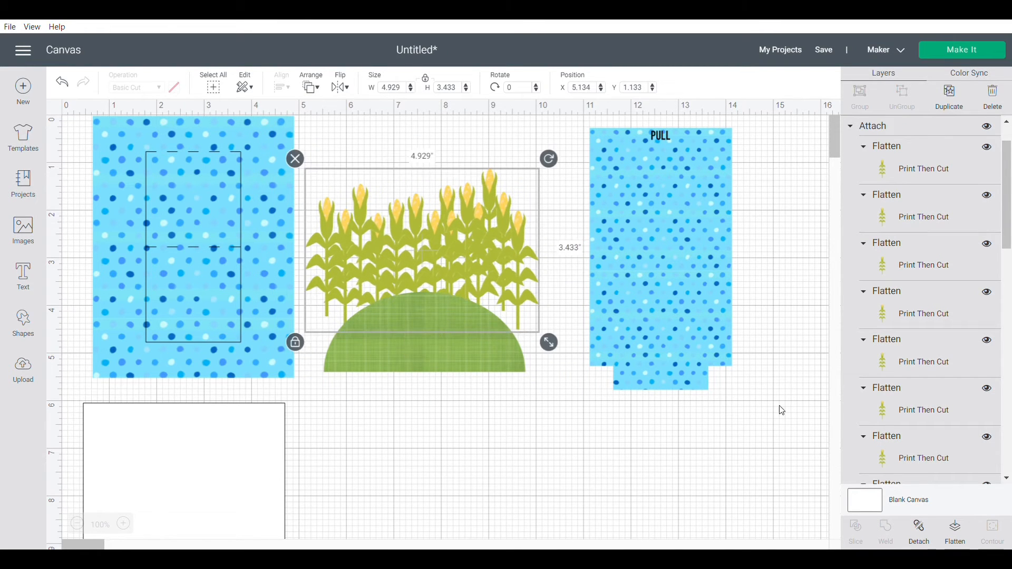
left_click(919, 530)
mouse_move(322, 312)
left_mouse_down()
mouse_move(314, 296)
mouse_move(321, 302)
left_mouse_up()
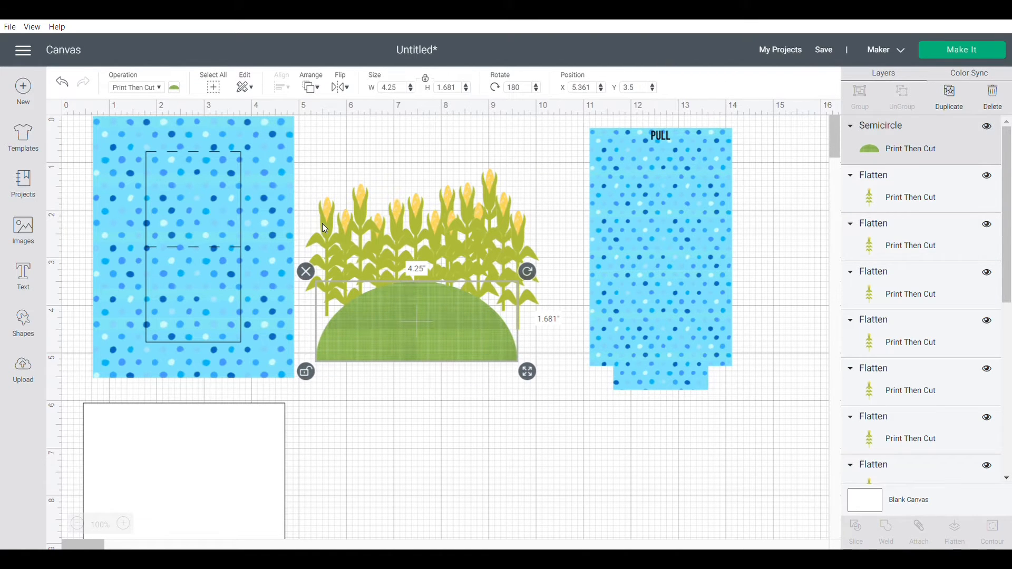
- Lower the leftmost corn stalk to about Y 1.99 so the row starts curving around the hill
left_click(322, 223)
left_click(347, 216)
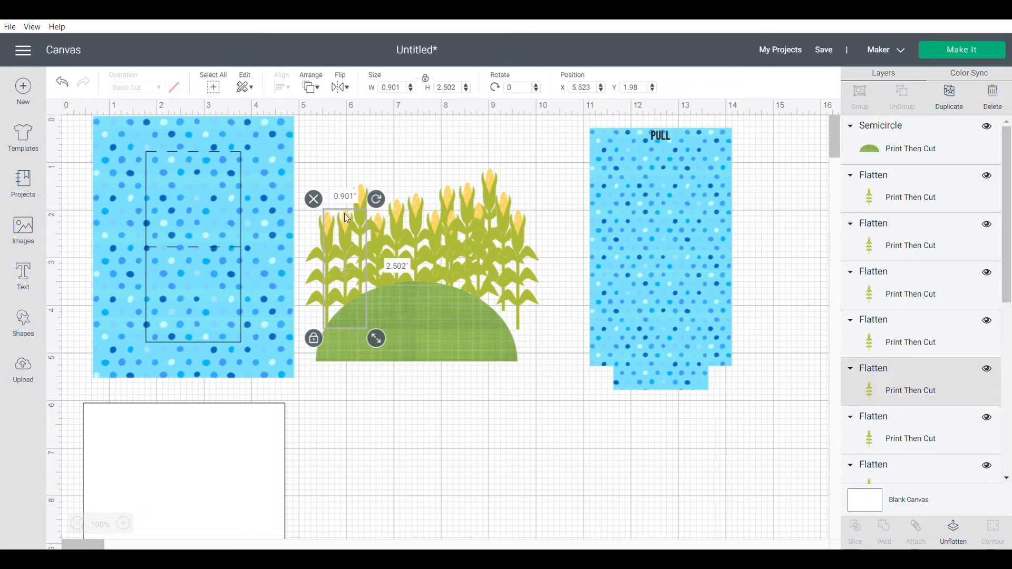
left_click(343, 216)
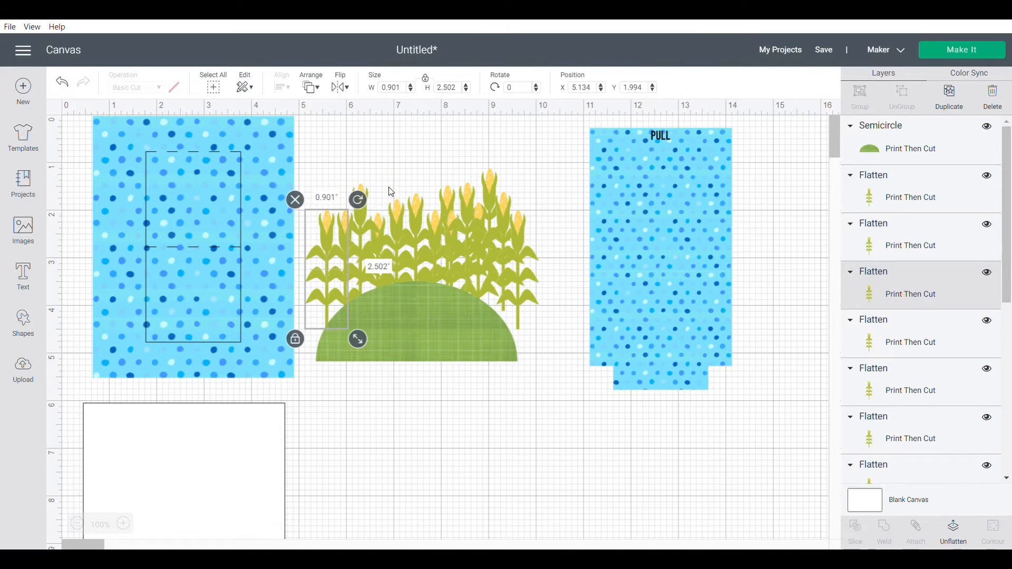
left_click(390, 190)
left_click(349, 221)
- Shift the two rightmost corn stalks inward and lower them to follow the curve of the hill
left_click(917, 244)
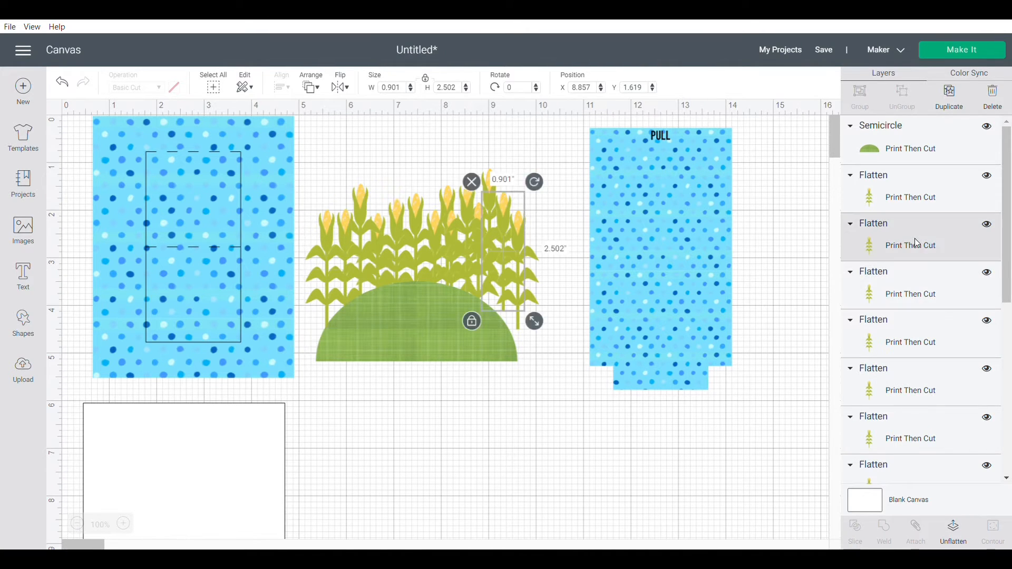
left_click(916, 199)
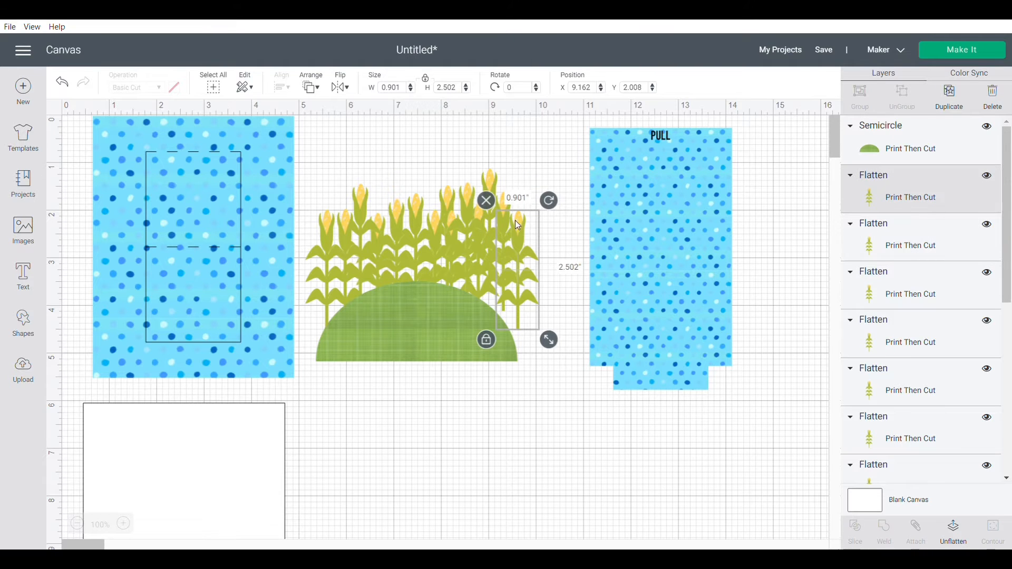
left_click(511, 278)
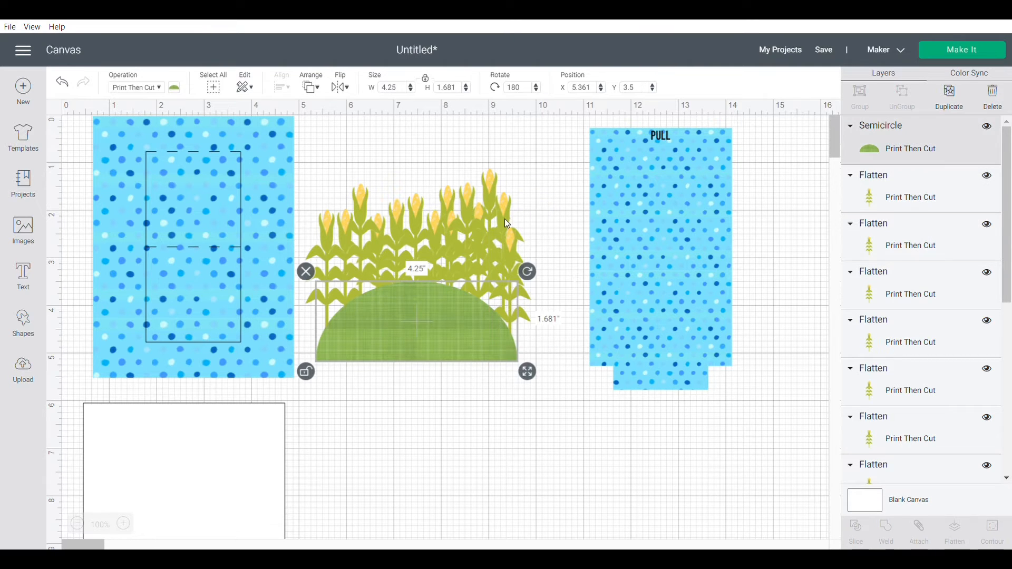
left_click_drag(477, 210, 476, 220)
left_click(479, 205)
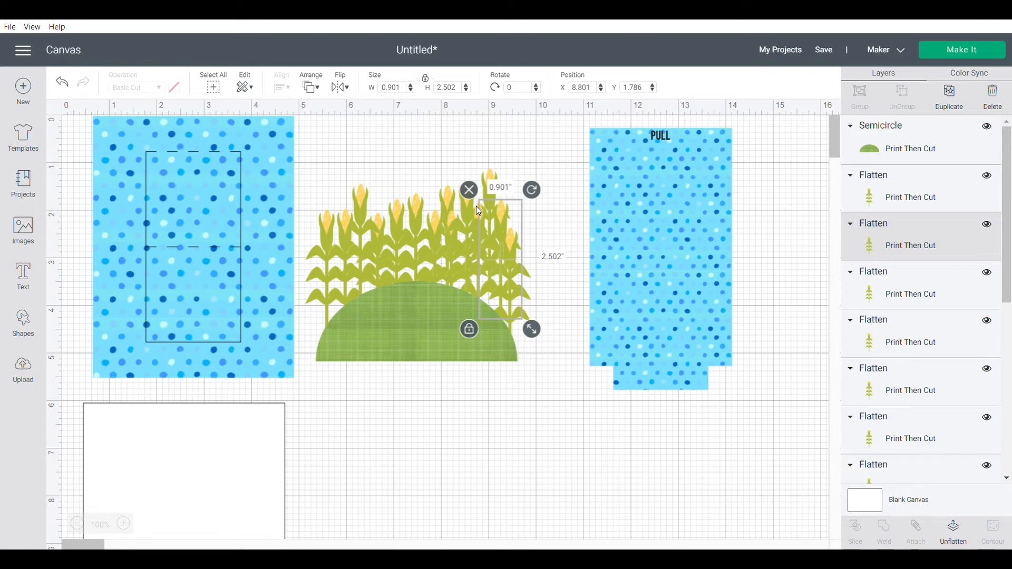
left_click(472, 160)
left_click(479, 208)
left_click(465, 135)
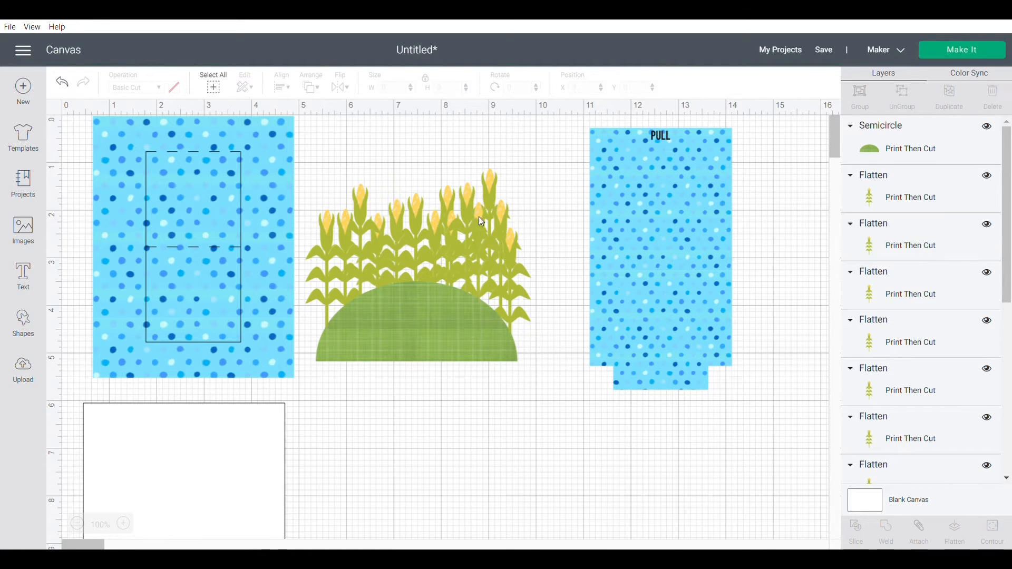
- Raise several stalks in the middle of the row to form the crest of an arch above the hill
left_click(478, 213)
left_click(474, 214)
left_click_drag(473, 213, 424, 208)
left_click(415, 188)
left_click(430, 188)
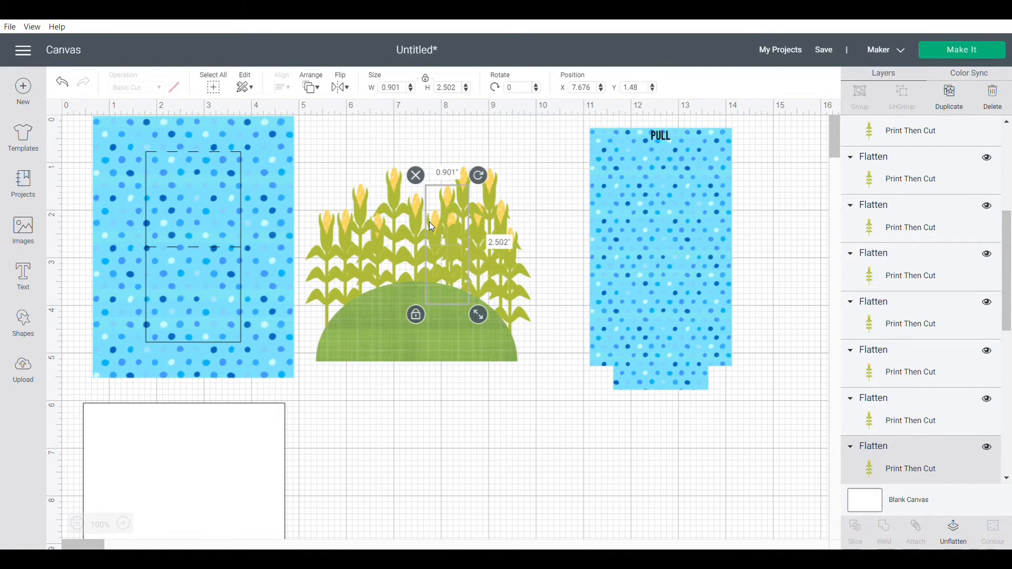
left_click_drag(433, 284, 401, 274)
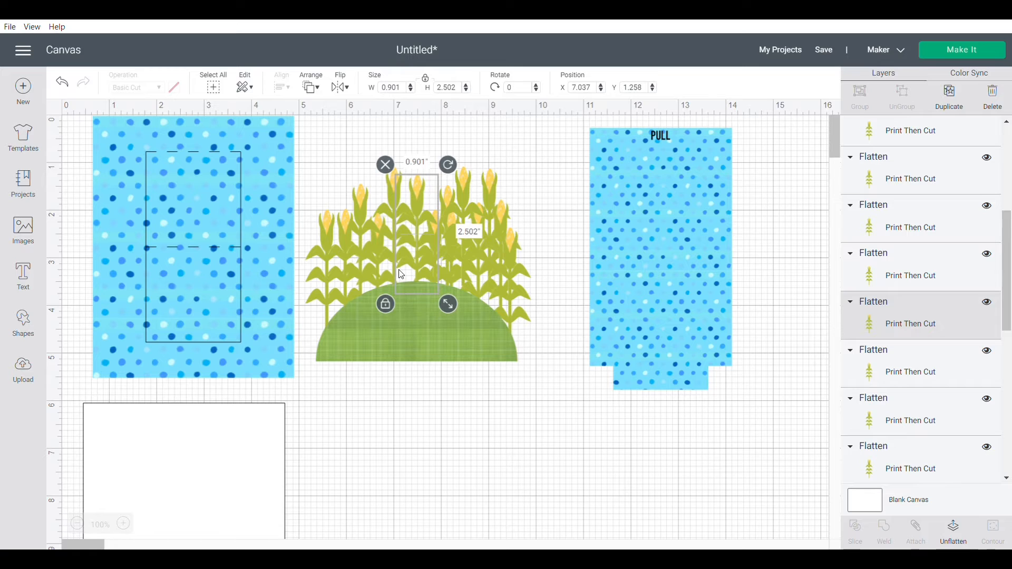
- Raise the second and third stalks from the left and the remaining low stalks into an even arch, and attach all the stalks
left_click(343, 223)
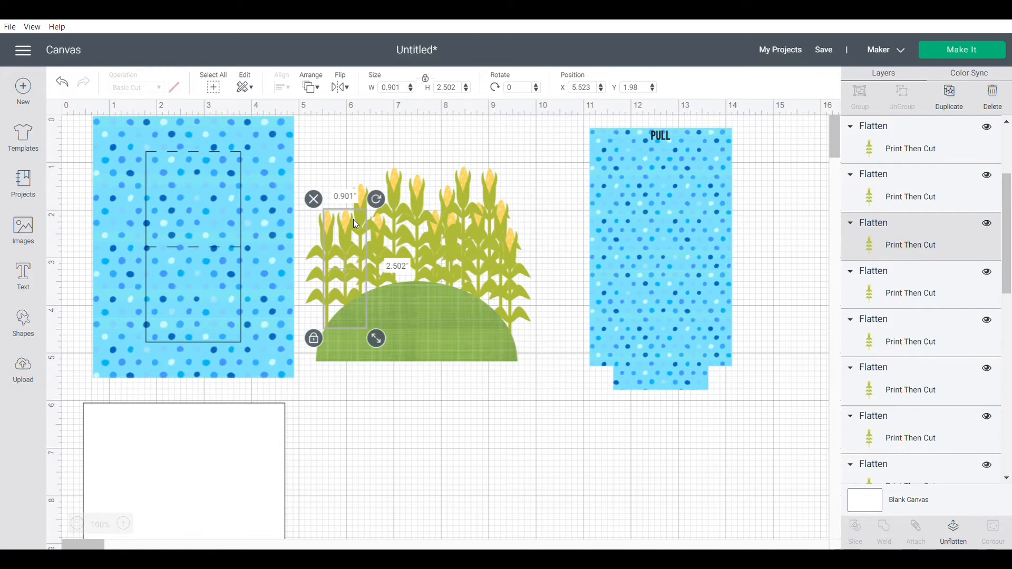
key("Up")
key("Up")
key("Up")
key("Up")
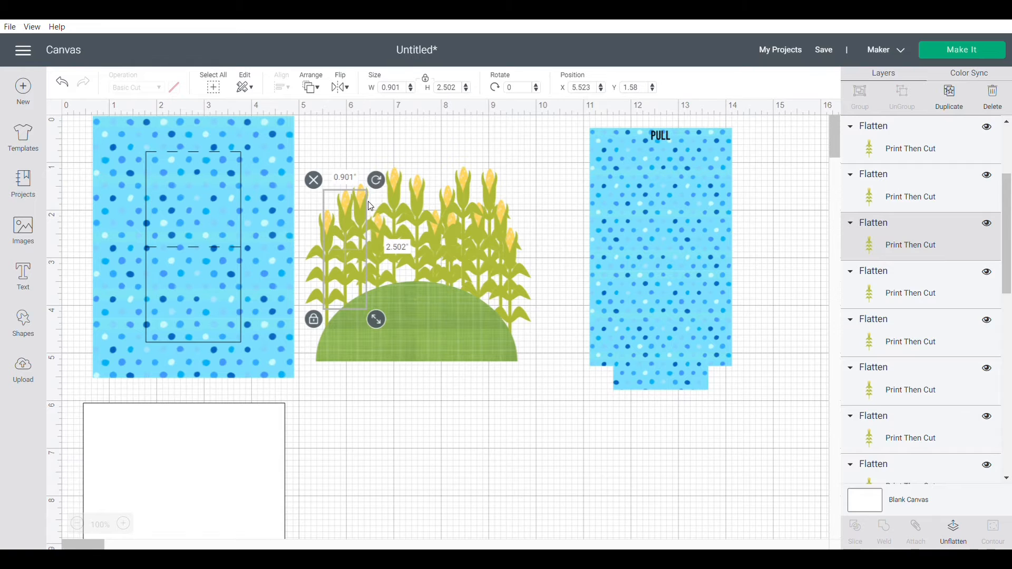
left_click(352, 171)
left_click_drag(361, 195, 377, 216)
left_click(481, 160)
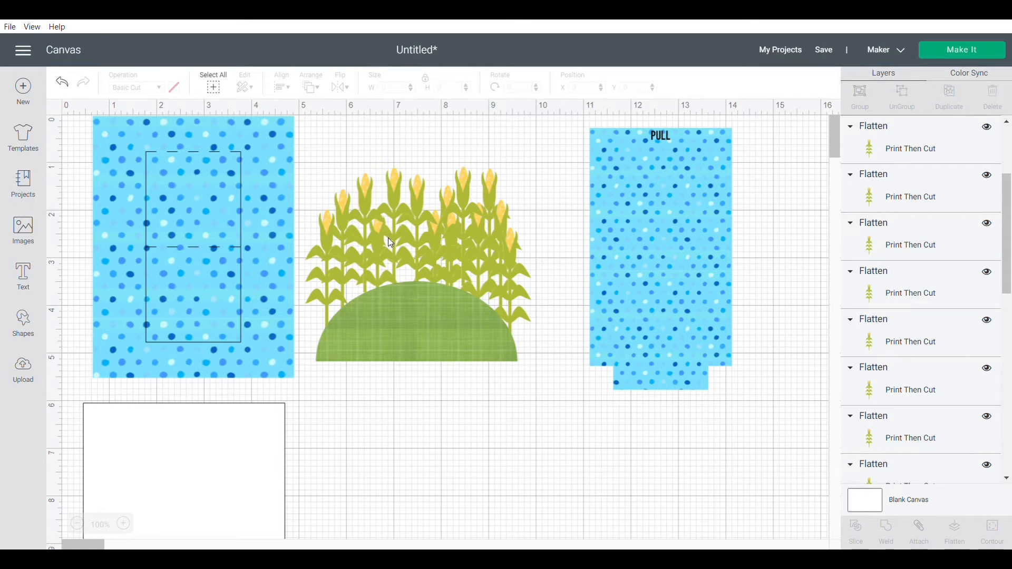
left_click(435, 233)
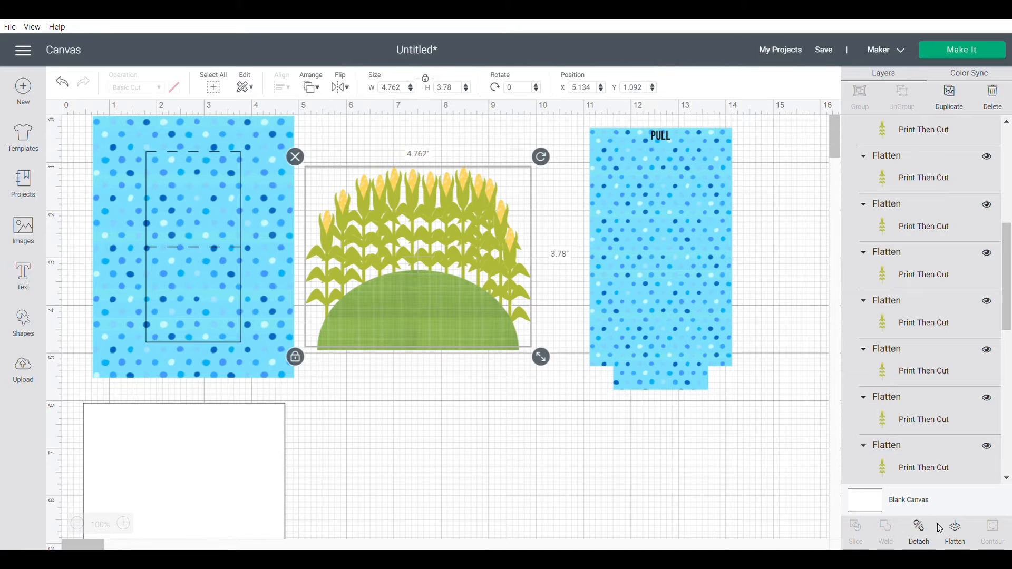
- Try to flatten the attached corn row without the green hill
left_click(963, 534)
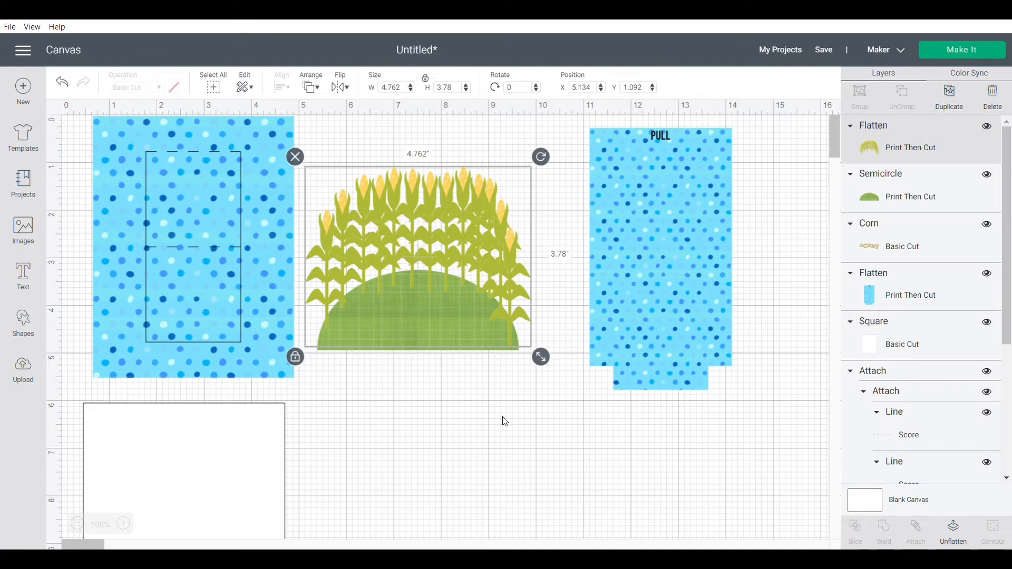
key("ctrl+z")
left_click(420, 284)
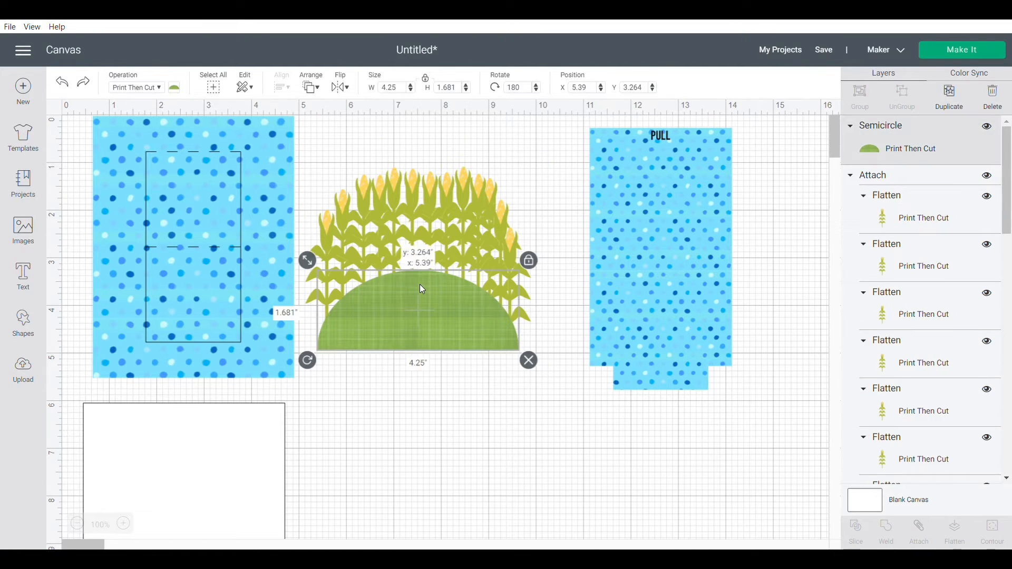
left_click(425, 258)
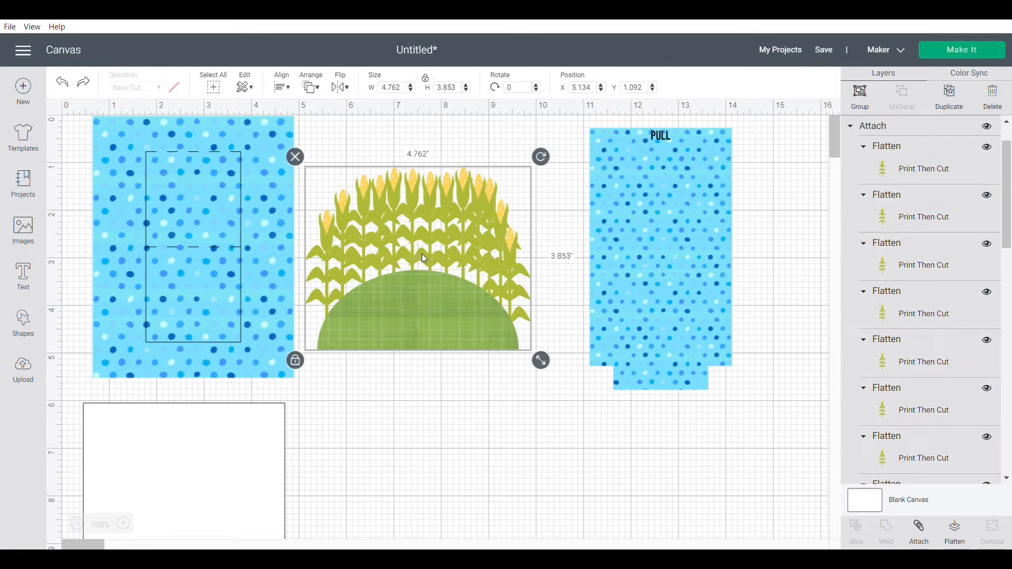
- Move the PULL slider slightly farther away from the corn artwork
mouse_move(717, 327)
left_mouse_down()
mouse_move(783, 370)
mouse_move(732, 314)
left_mouse_up()
left_click(464, 369)
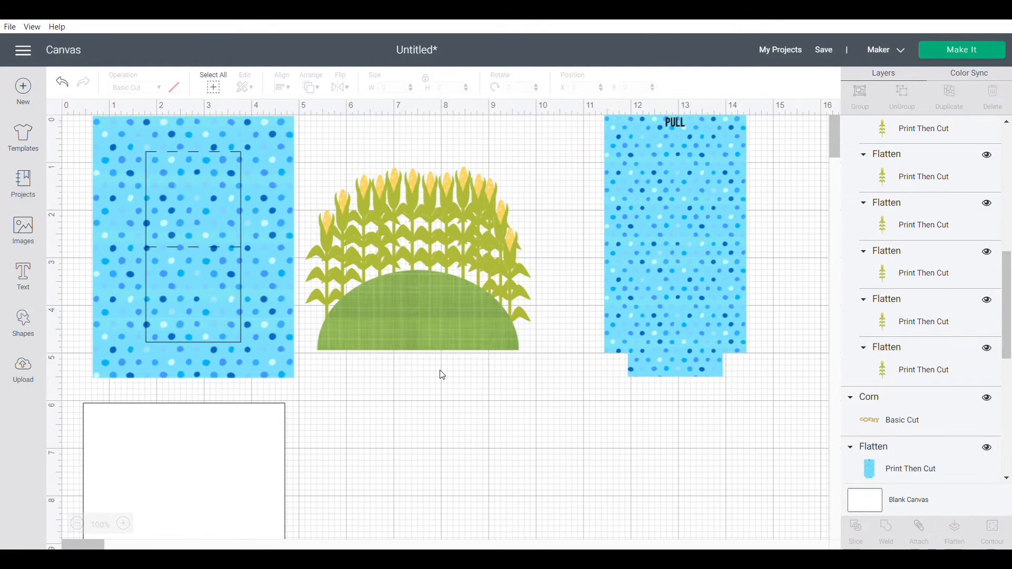
- Flatten the corn row and green hill into one image and place it over the patterned card front
left_click(430, 211)
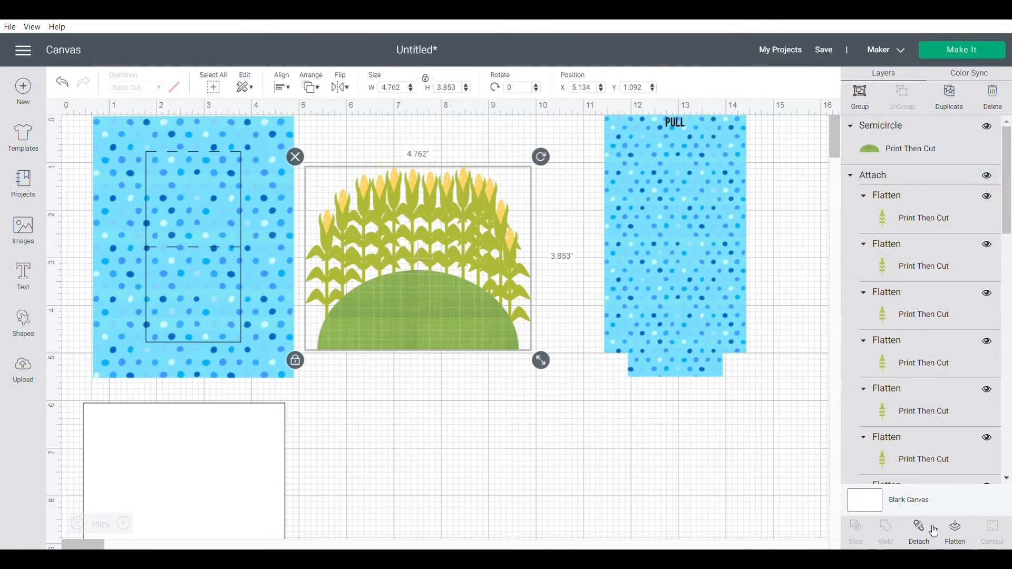
left_click(954, 530)
left_click(490, 450)
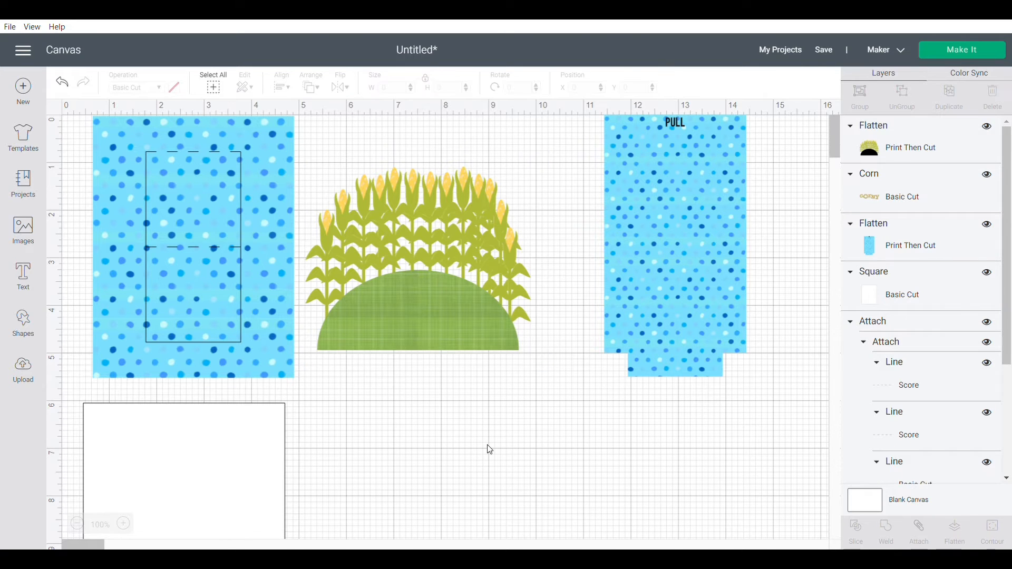
left_click_drag(442, 295, 214, 283)
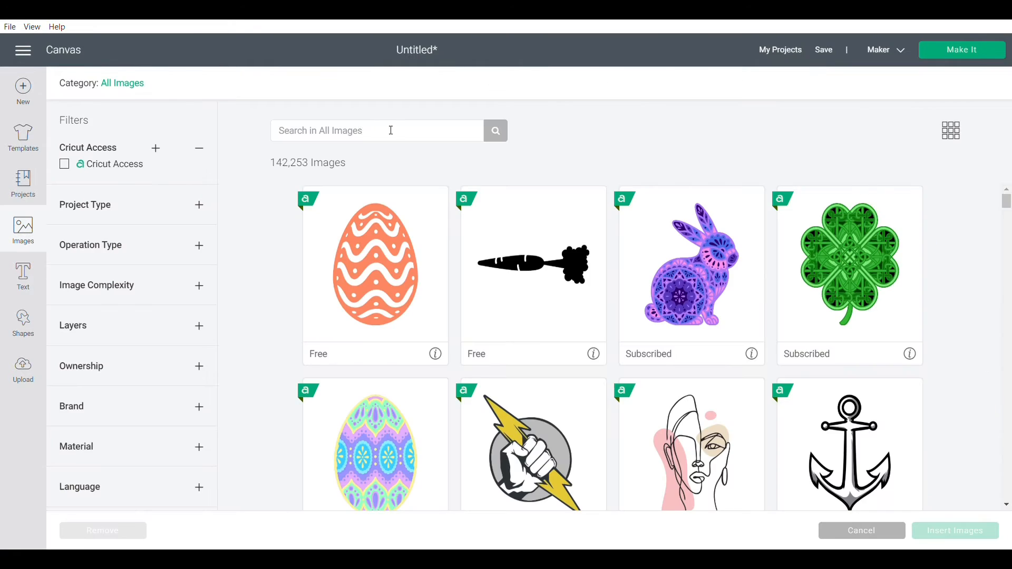
- Search the image library for "tractor" and insert the red tractor with blue wheels and a yellow grille
left_click(390, 135)
type("tractor")
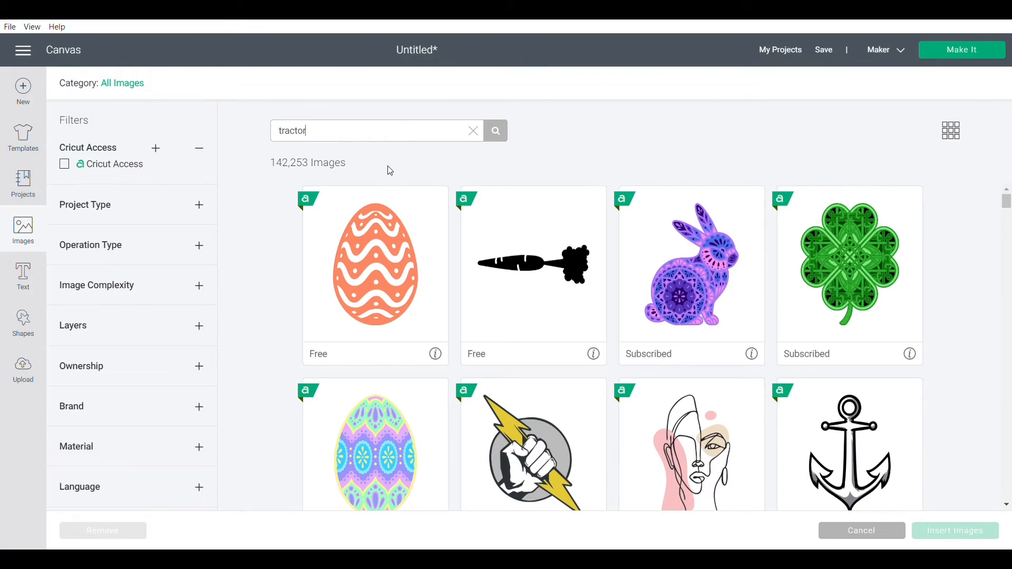
key("Return")
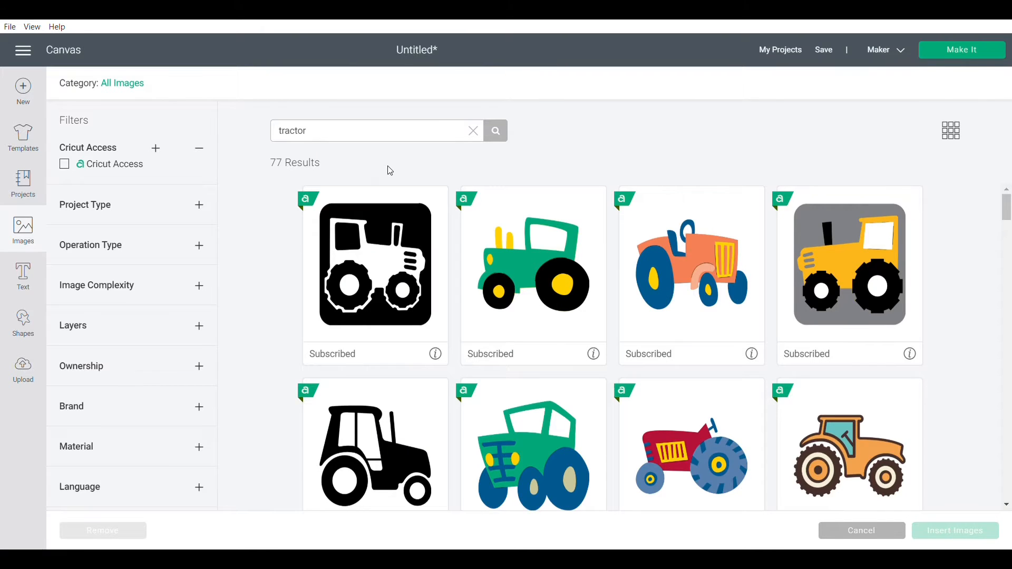
mouse_move(1006, 207)
left_mouse_down()
mouse_move(1007, 495)
mouse_move(1006, 207)
left_mouse_up()
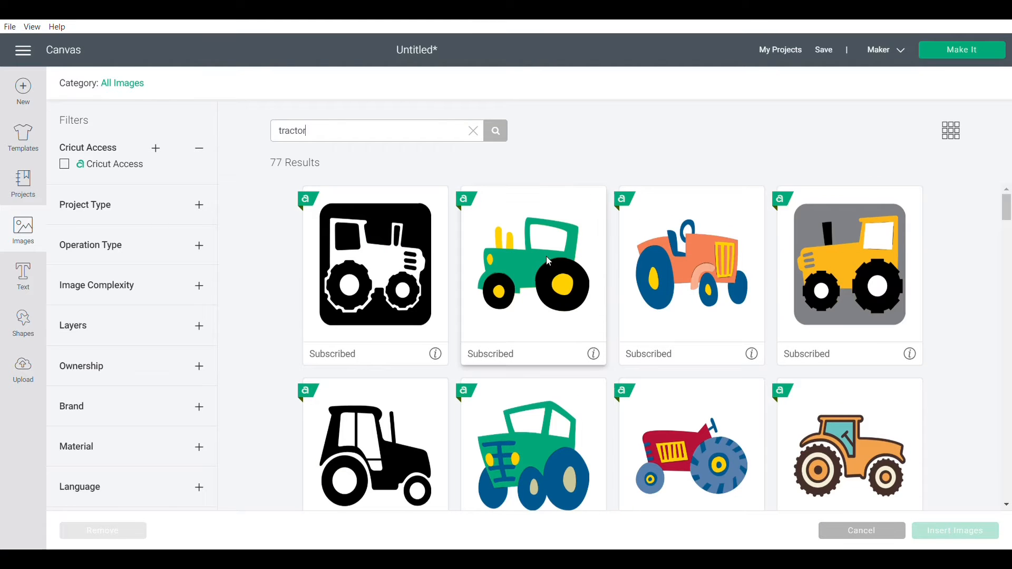
left_click(662, 459)
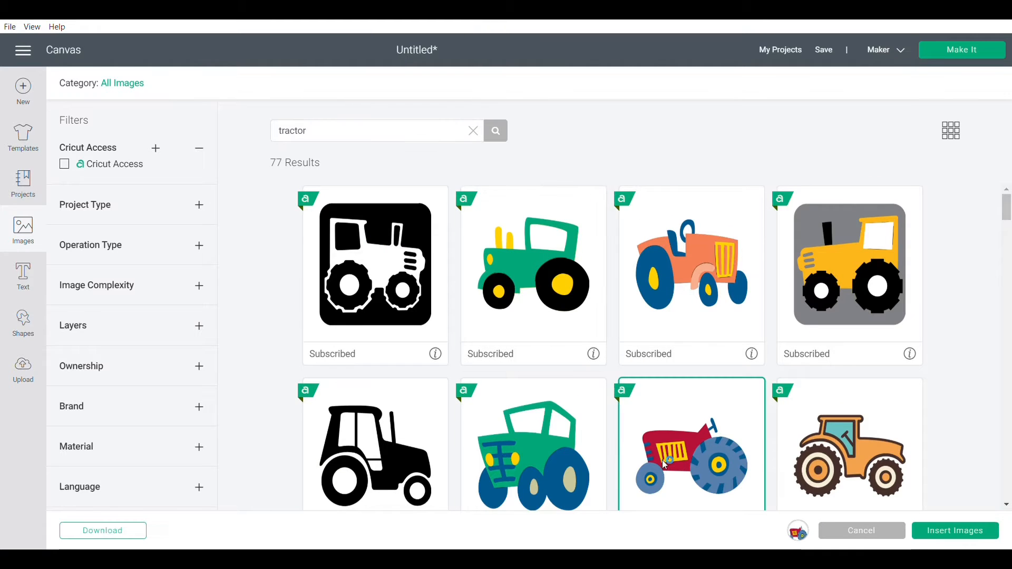
left_click(939, 534)
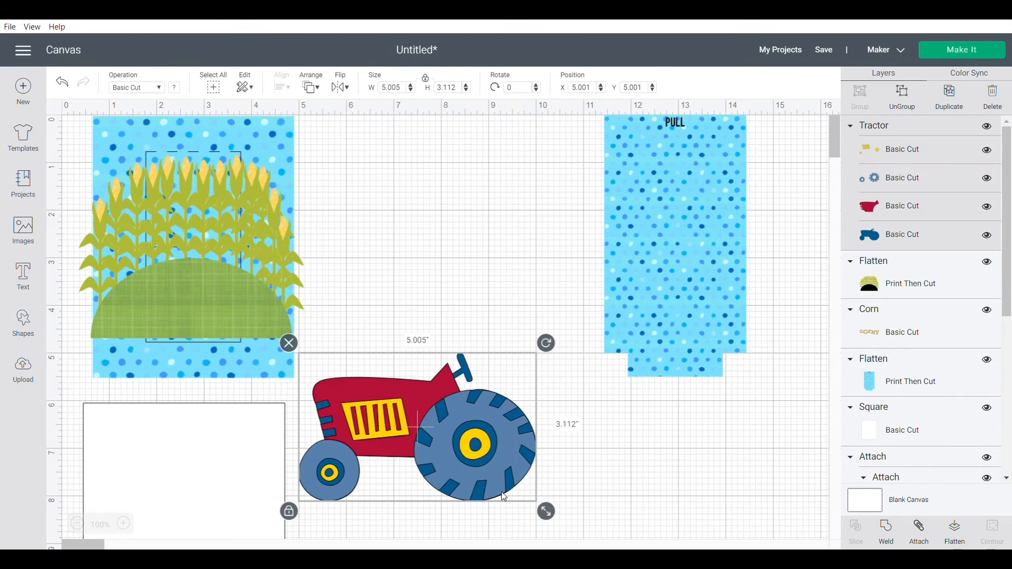
- Flatten the red tractor into one printable image, shrink it to about 3.56 × 2.21 inches and place it over the green hill
left_click(955, 532)
left_click_drag(505, 450, 275, 299)
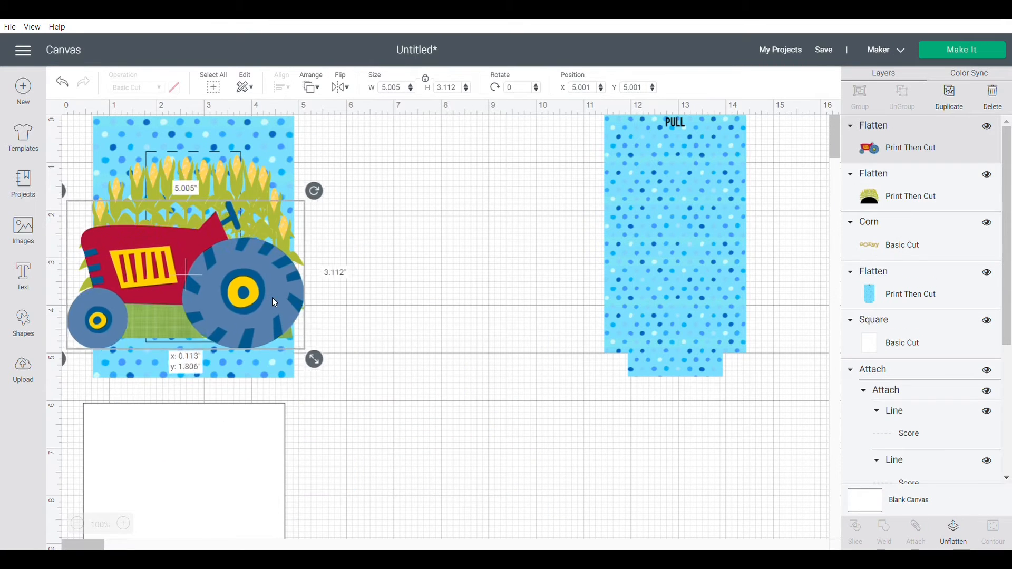
left_click_drag(322, 370, 248, 317)
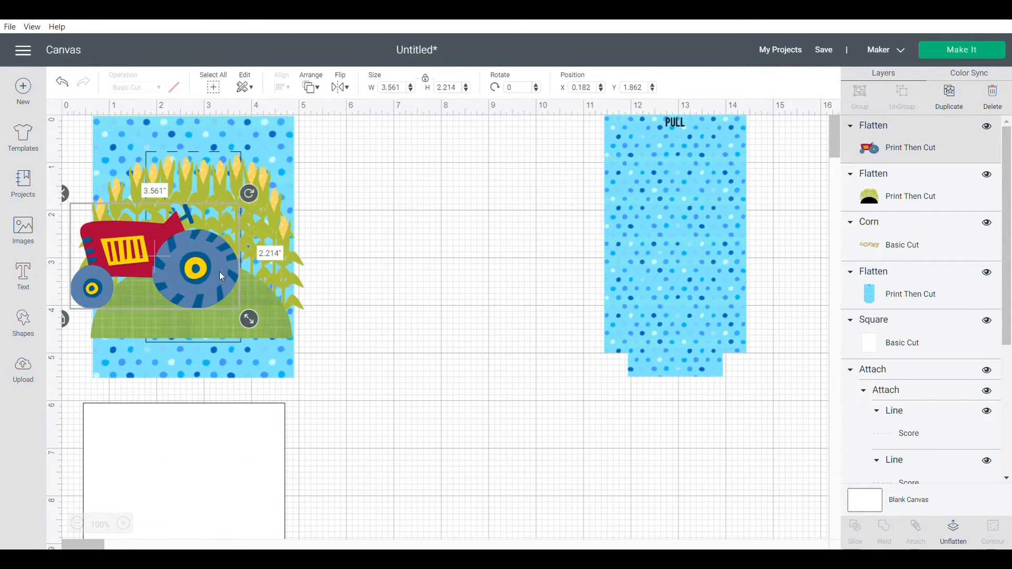
left_click_drag(219, 271, 260, 299)
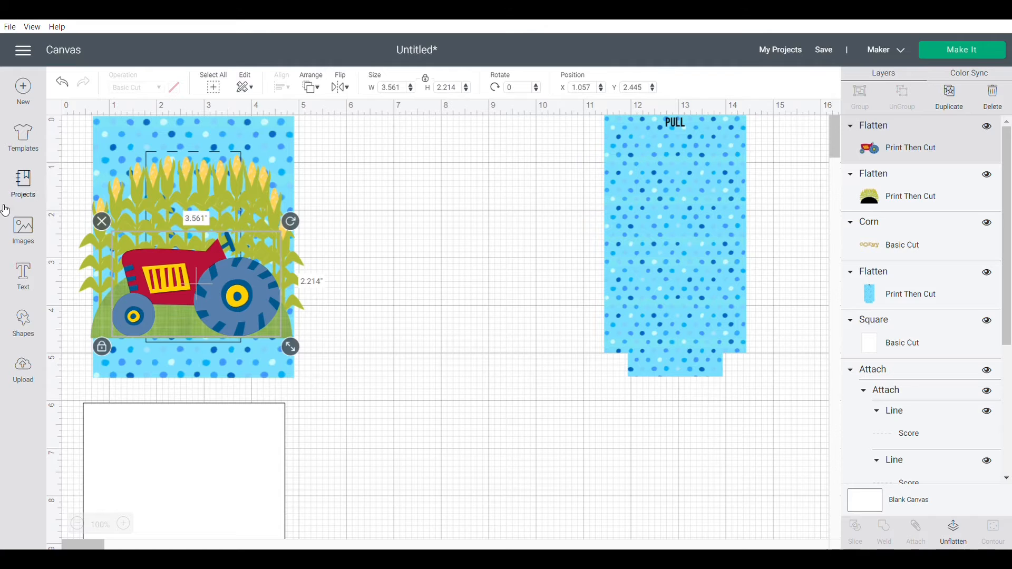
- Search the image library for "tractor" and insert the green tractor with black wheels and yellow hubs
left_click(23, 228)
left_click(391, 135)
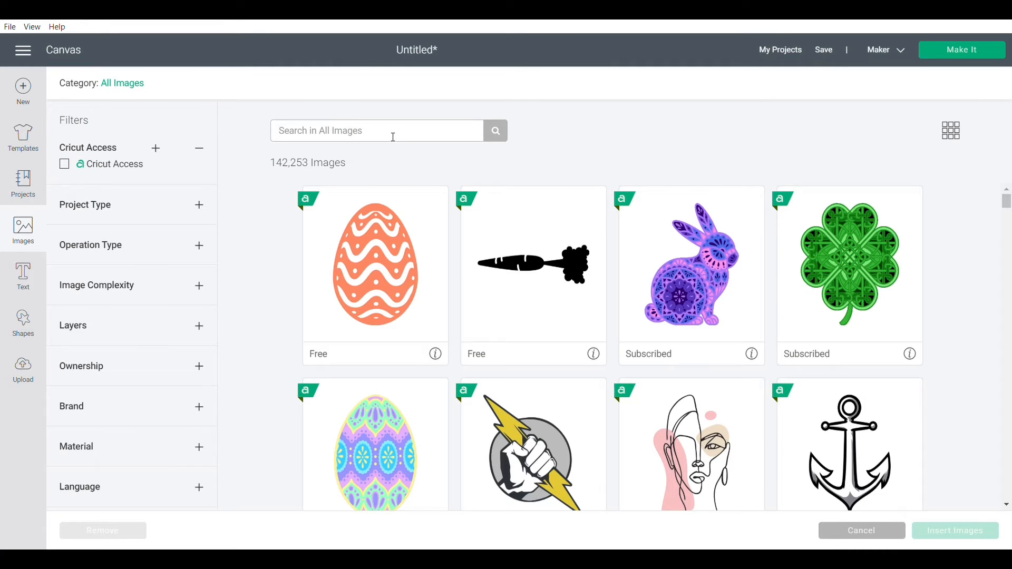
type("tractor")
key("Return")
left_click(547, 261)
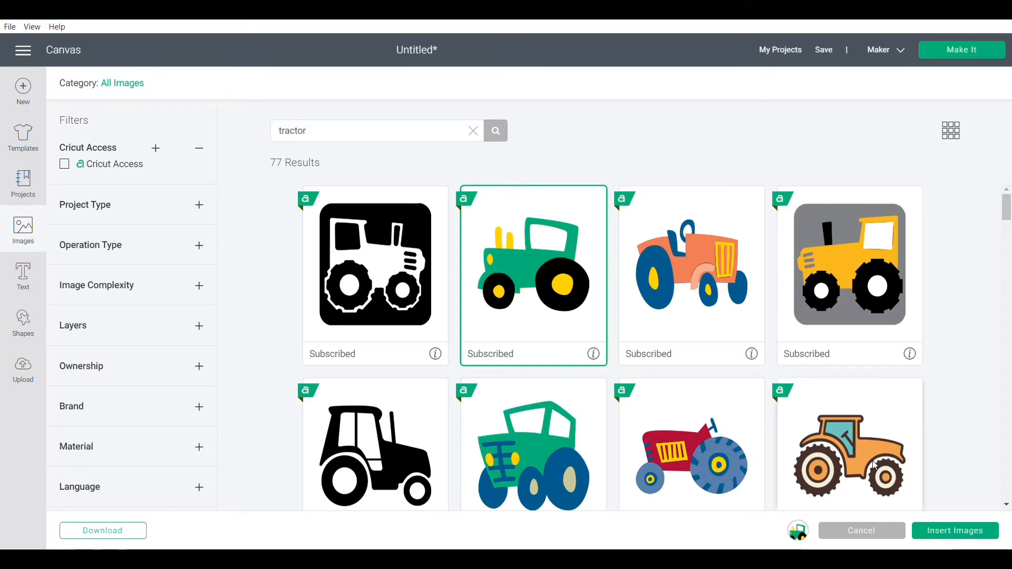
left_click(544, 274)
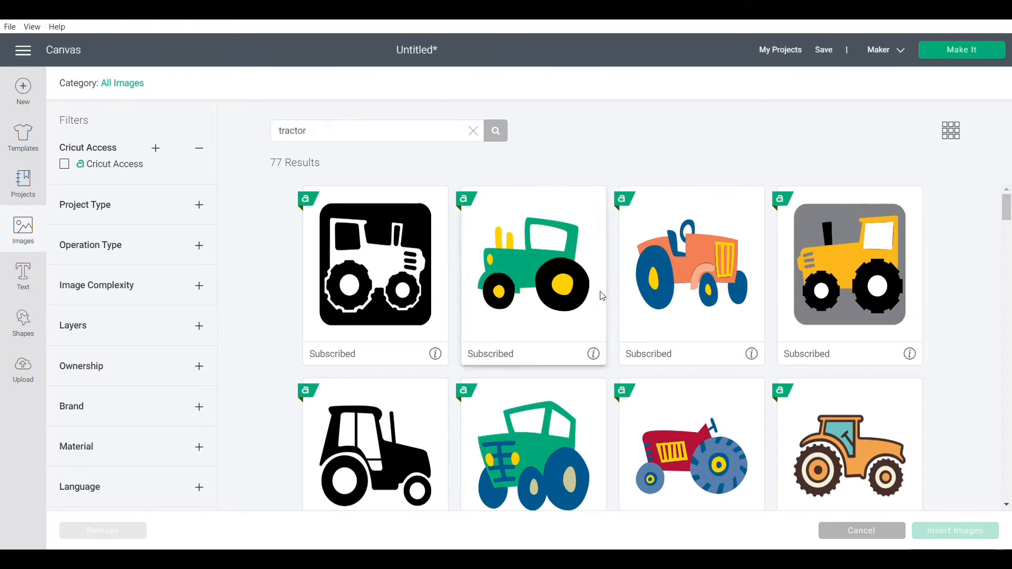
left_click(530, 279)
left_click(961, 530)
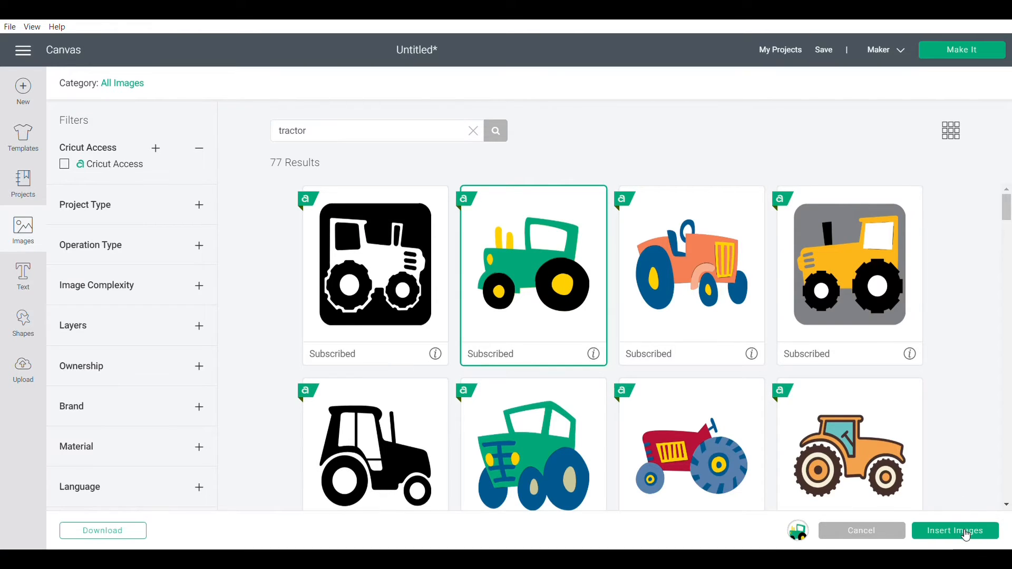
- Compare the red and green tractors off the card, delete the green one and place the red one back over the hill
left_click_drag(249, 293, 483, 211)
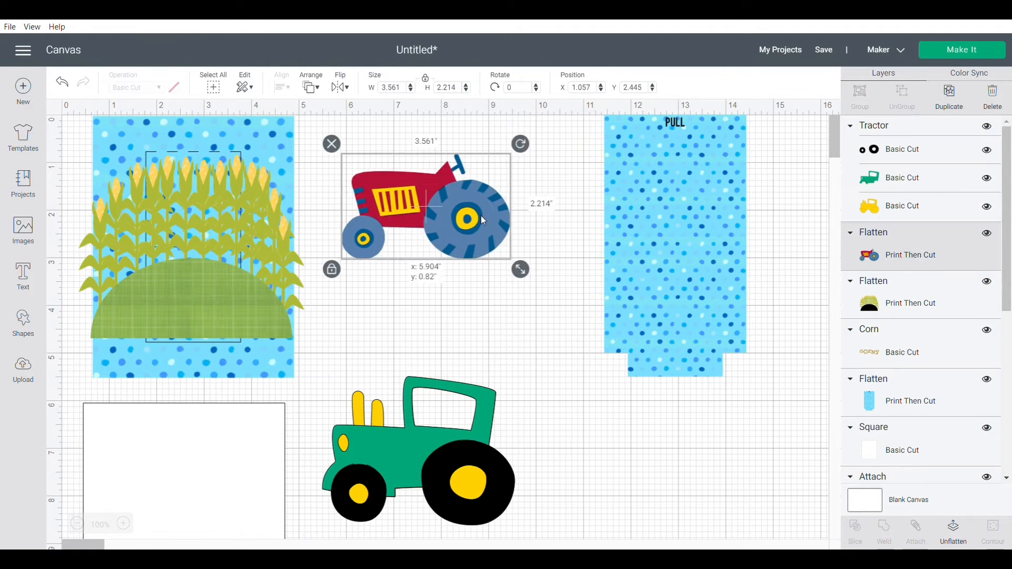
left_click_drag(473, 465, 583, 487)
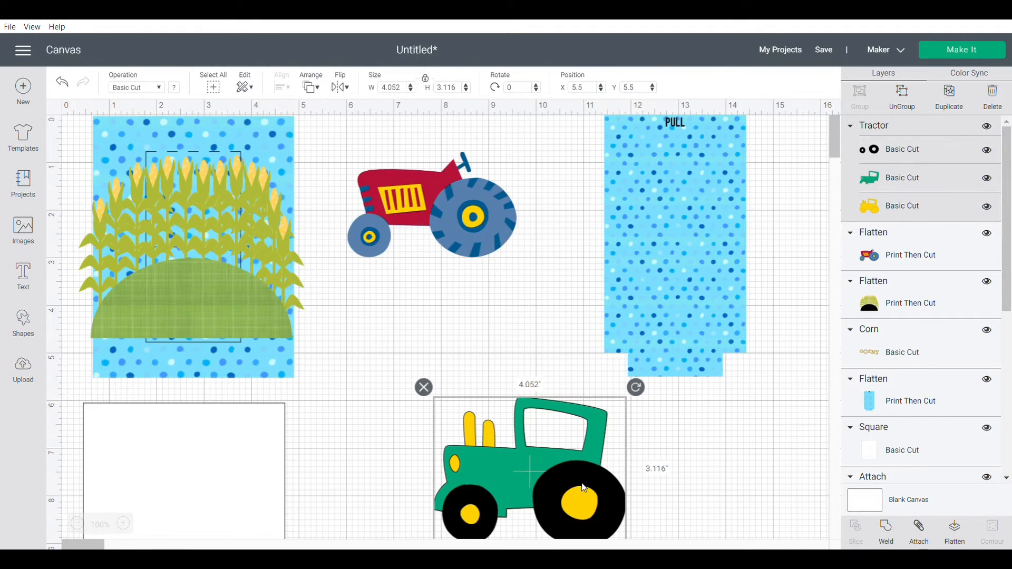
left_click(423, 386)
left_click_drag(493, 206, 252, 284)
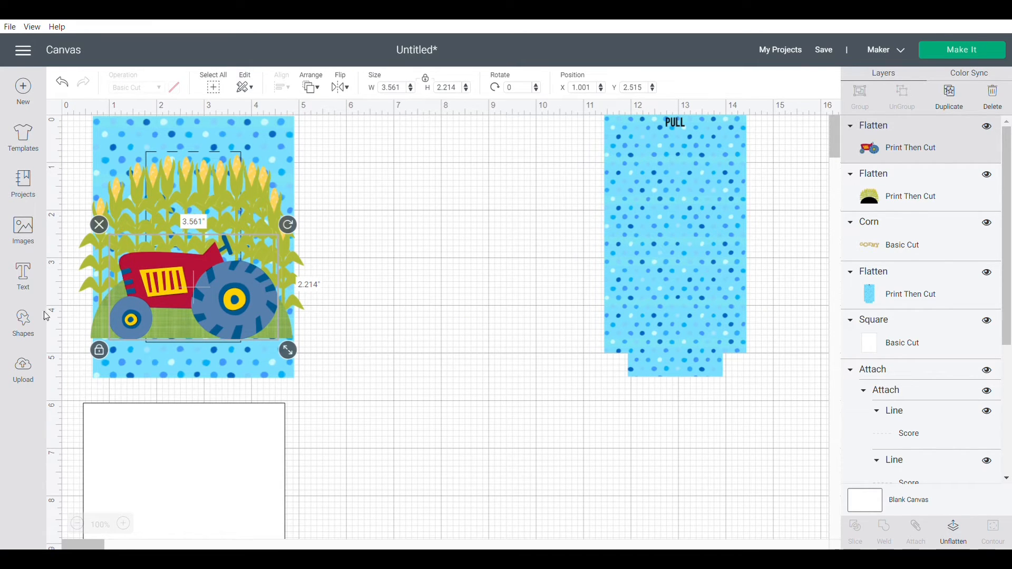
- Search the image library for "half circle", insert the black semicircle and flip it so its flat side faces down
left_click(23, 230)
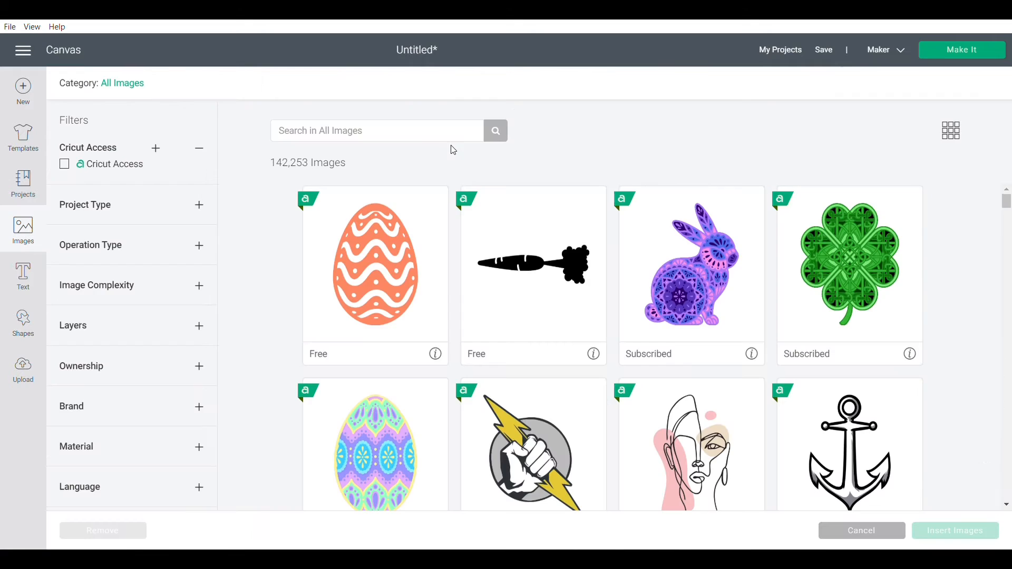
left_click(421, 138)
type("half")
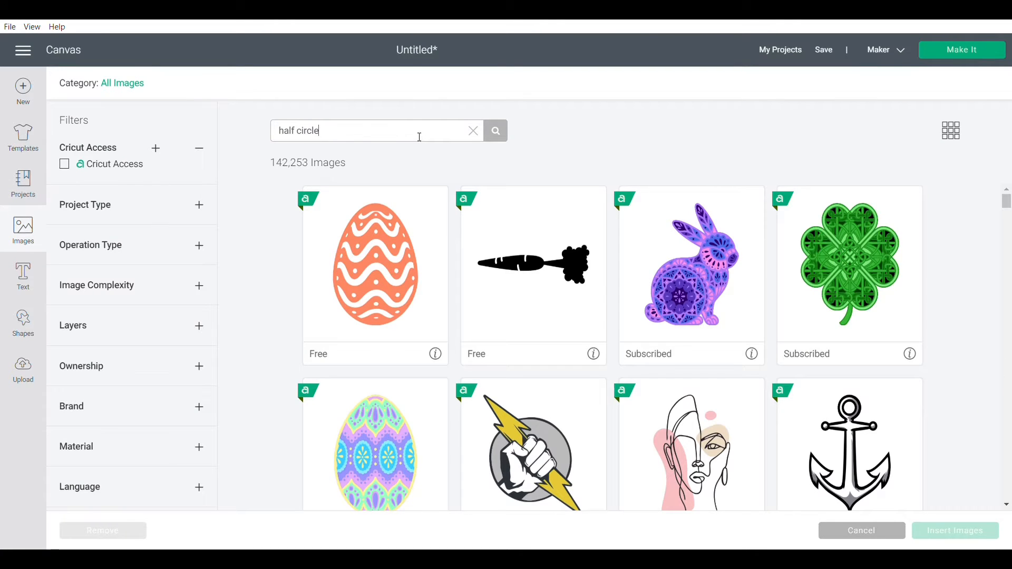
type(" circle")
key("Return")
left_click(425, 269)
left_click(982, 533)
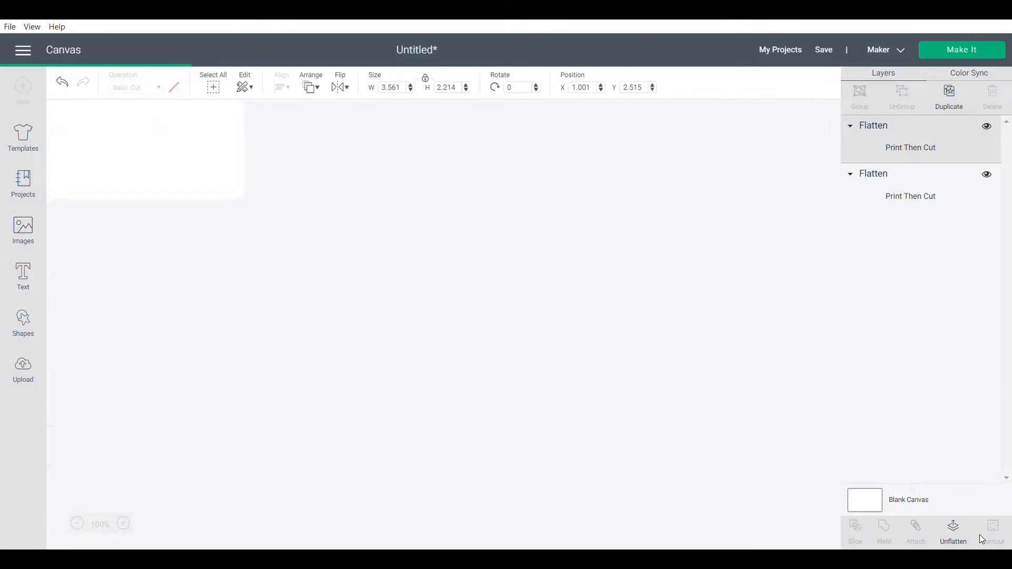
left_click(341, 87)
left_click(361, 123)
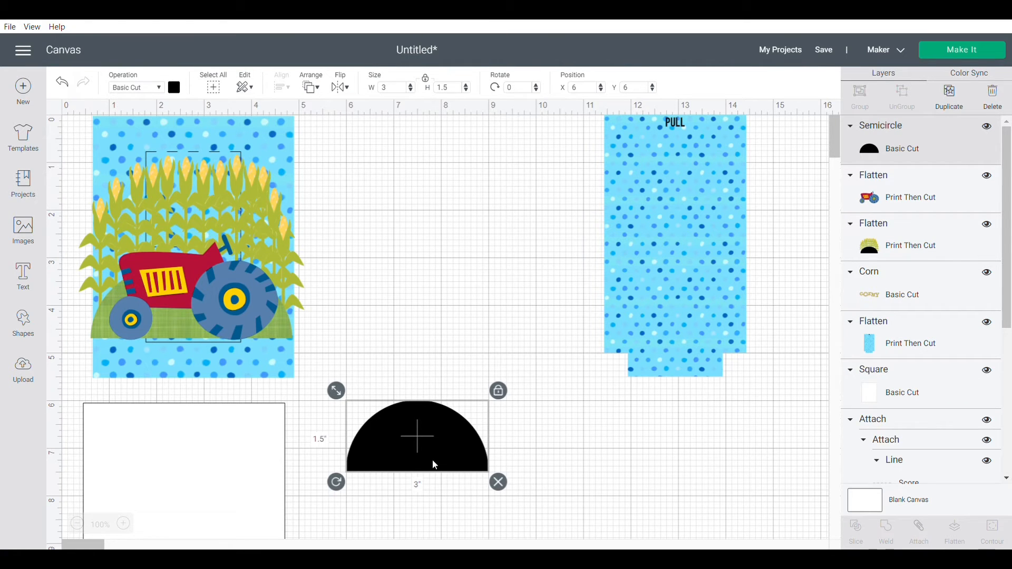
- Move the tractor higher on the hill and set the semicircle's width to 4.25 inches with its proportions unlocked
left_click_drag(238, 297, 243, 261)
left_click(417, 436)
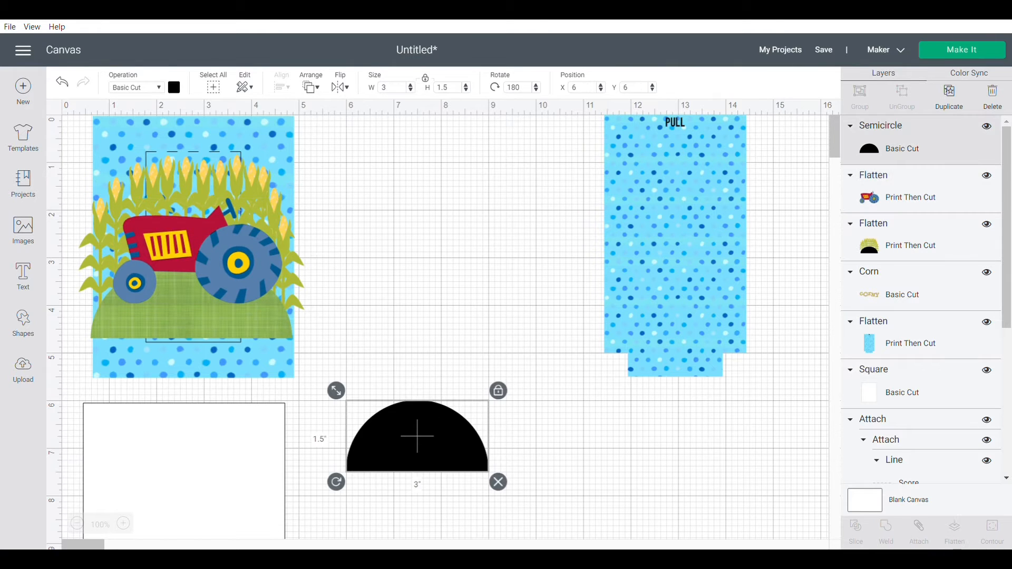
left_click(426, 78)
left_click(425, 78)
left_click(424, 78)
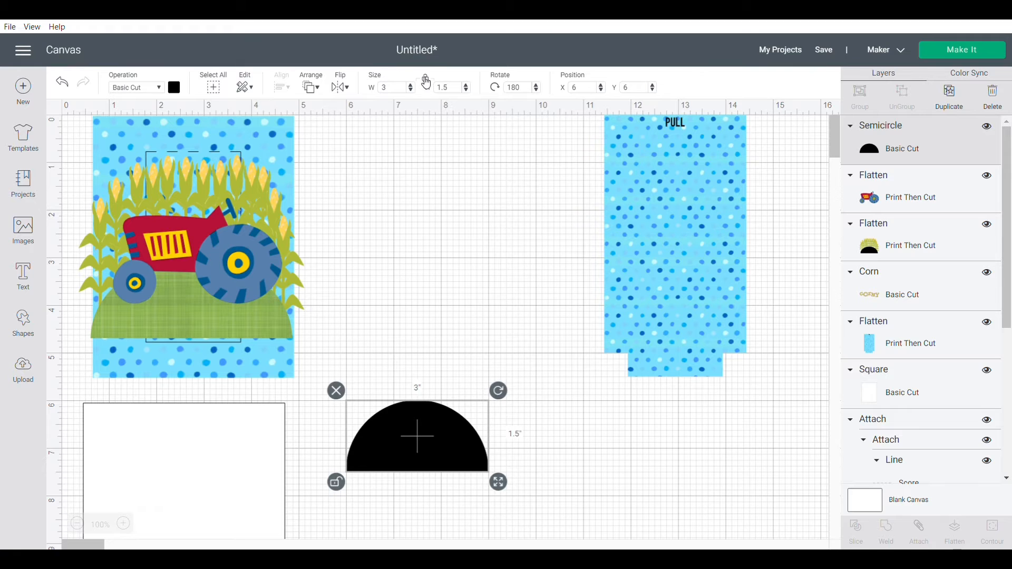
left_click(392, 88)
type("4.25")
key("Return")
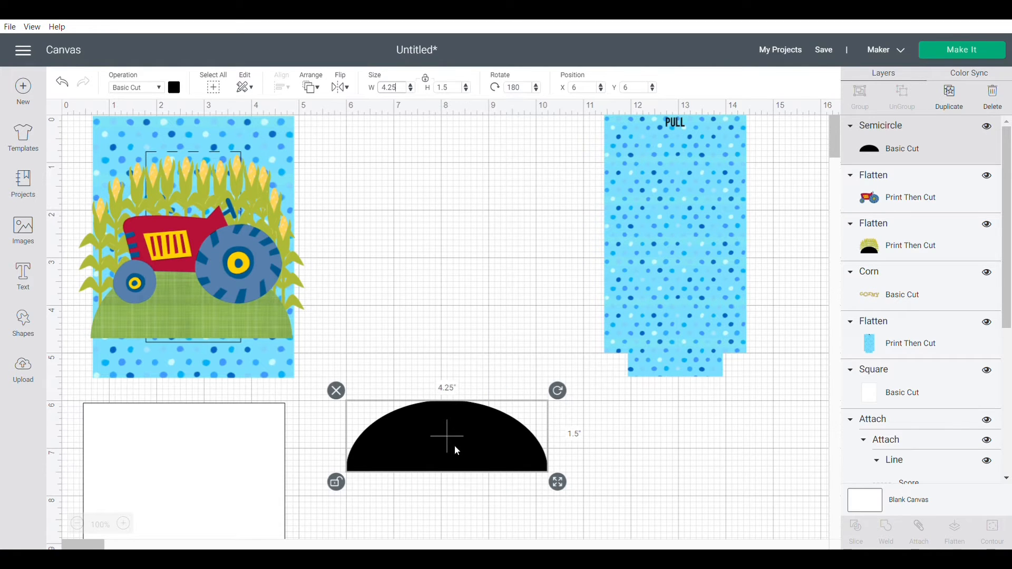
- Place the semicircle over the bottom of the card front and stretch it to about 6.07 × 1.88 inches
left_click_drag(457, 451, 206, 351)
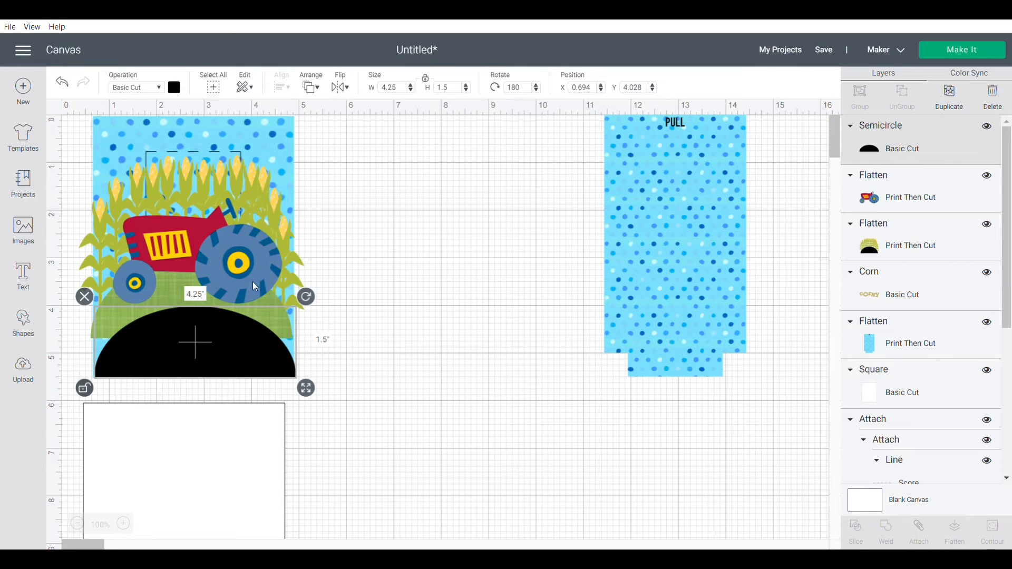
left_click_drag(306, 388, 399, 410)
left_click_drag(313, 355, 254, 338)
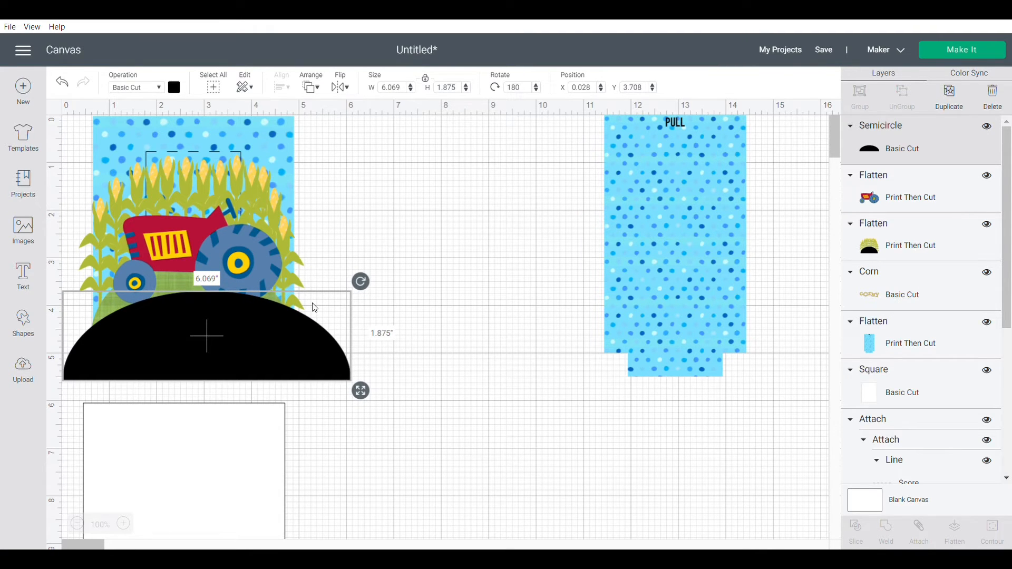
left_click_drag(244, 334, 242, 332)
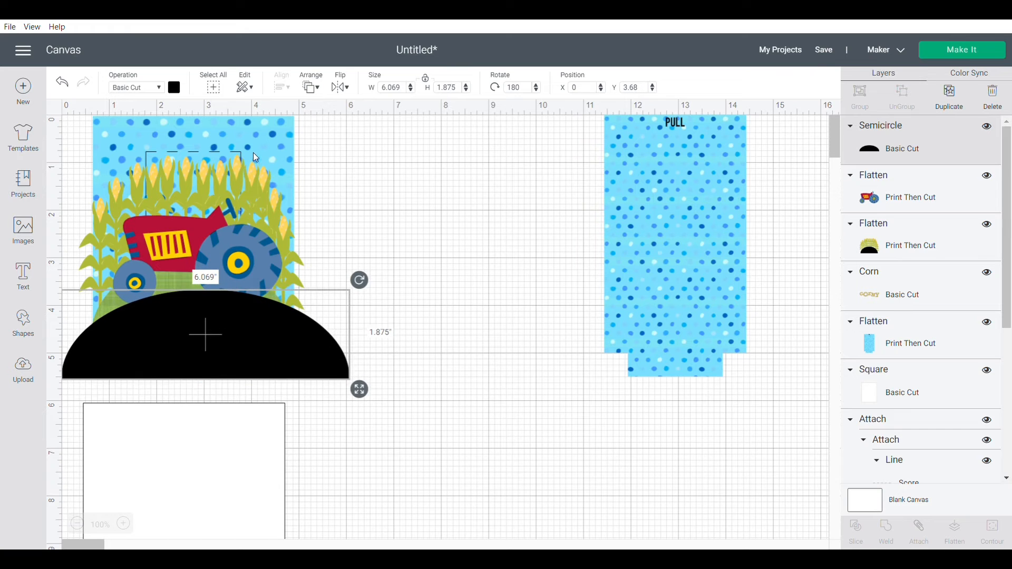
- Shift the card front, corn artwork, tractor and semicircle together about 3 inches to the right
left_click_drag(72, 151, 384, 375)
key("Right")
key("Right")
key("Right")
key("Right")
key("Right")
key("Right")
key("Right")
key("Right")
key("Right")
key("Right")
key("Right")
key("Right")
key("Right")
key("Right")
key("Right")
key("Right")
key("Right")
key("Right")
key("Right")
key("Right")
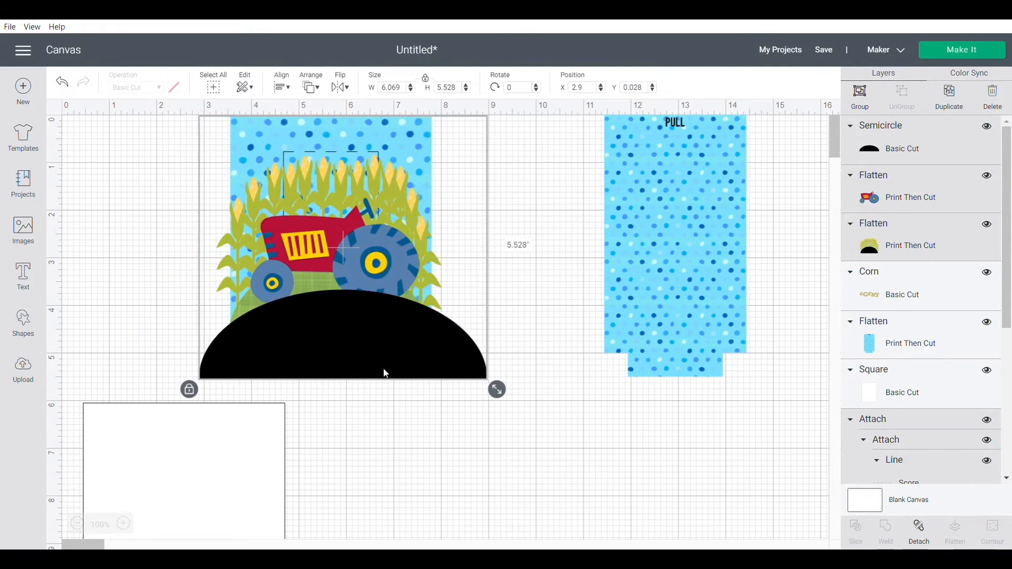
left_click(163, 258)
- Reposition the semicircle slightly, change its operation to standard Print Then Cut and set its width to 6 inches
mouse_move(392, 375)
left_mouse_down()
mouse_move(382, 402)
mouse_move(377, 346)
mouse_move(376, 367)
left_mouse_up()
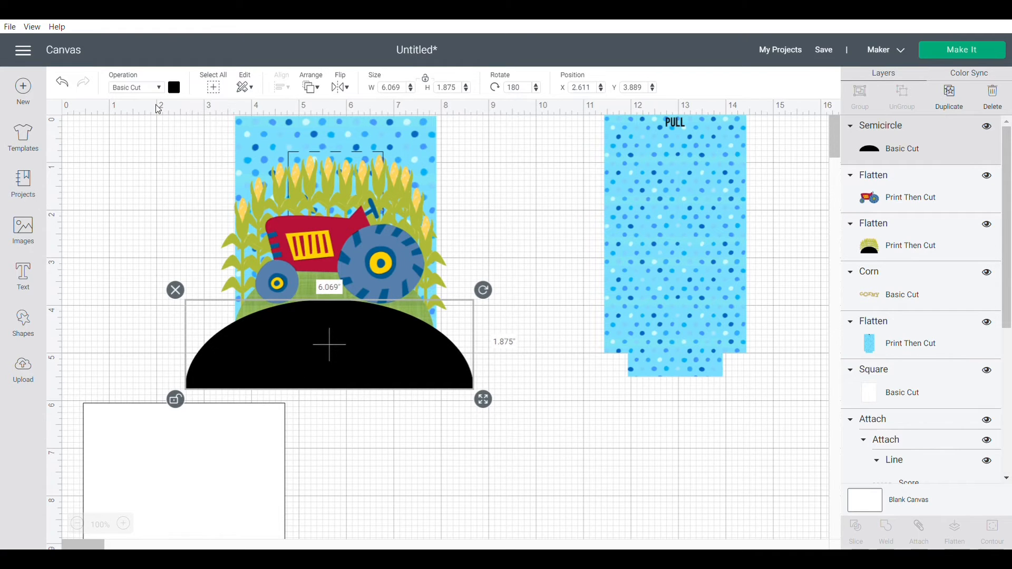
left_click(162, 91)
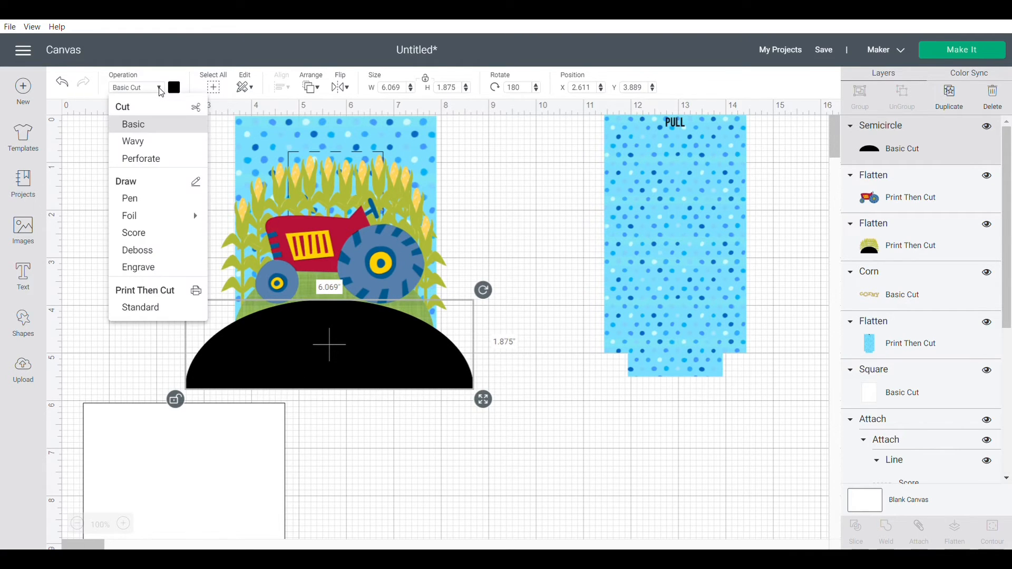
left_click(153, 307)
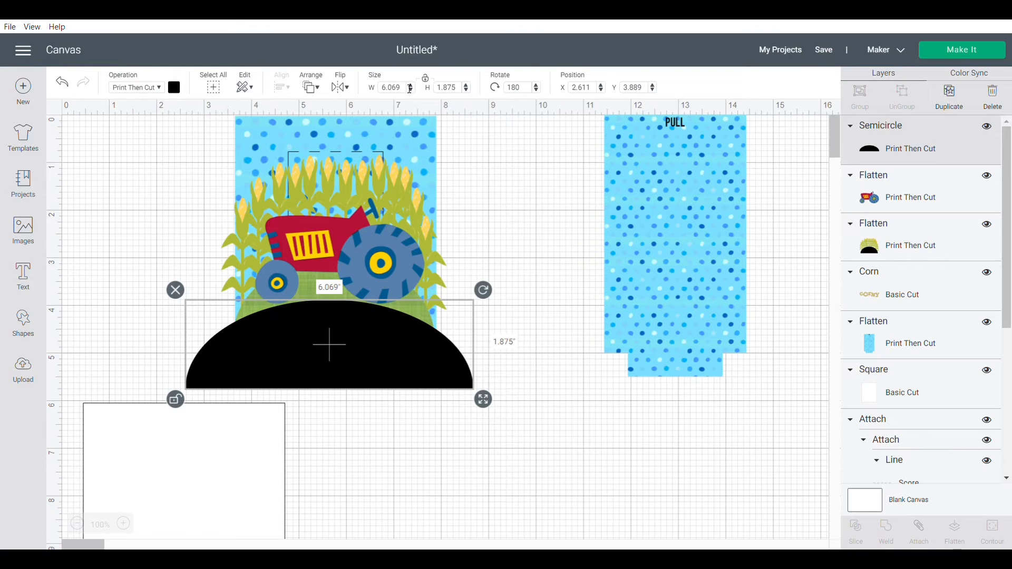
left_click_drag(404, 88, 363, 93)
type("6")
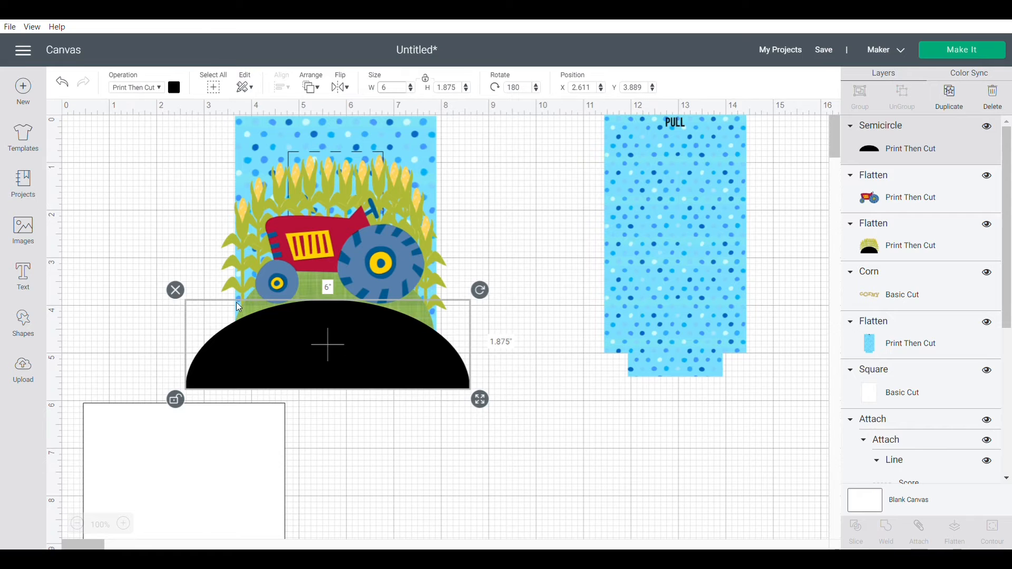
- Move the semicircle below the card and the white backing to the canvas origin, and insert a square beside the semicircle
left_click_drag(239, 337, 559, 476)
left_click_drag(188, 475, 168, 188)
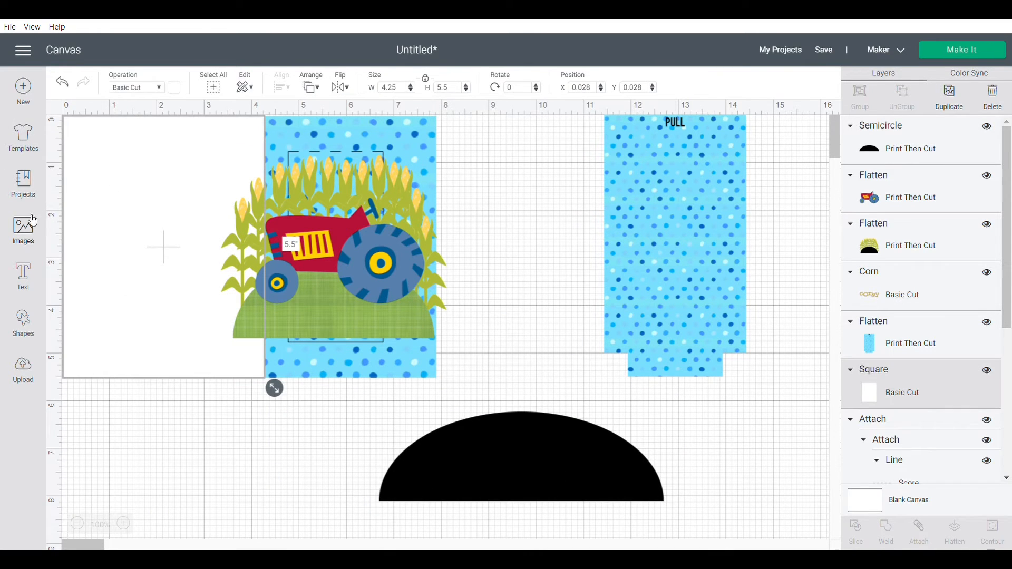
left_click(28, 324)
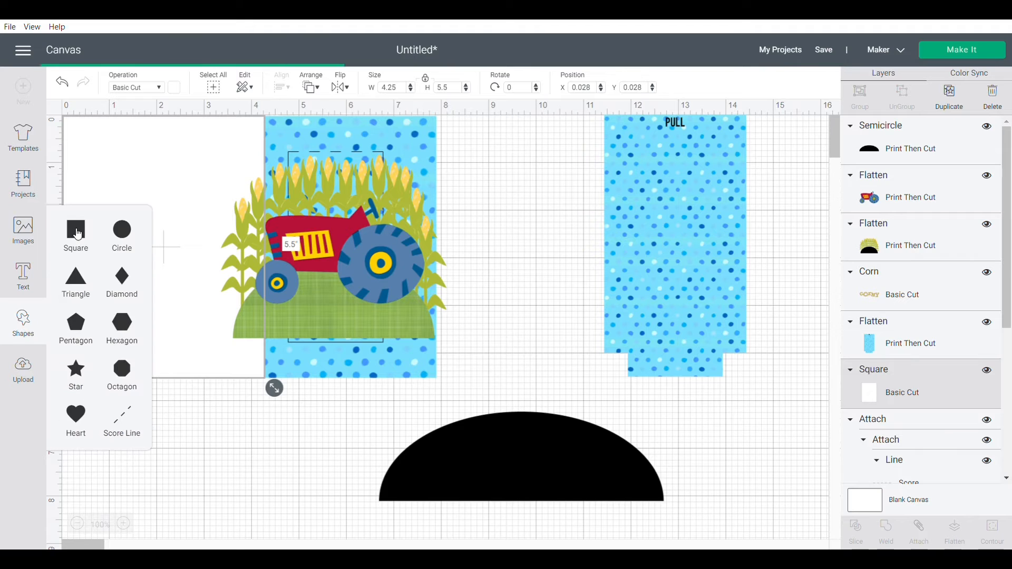
left_click(76, 232)
left_click_drag(470, 480, 316, 472)
left_click_drag(498, 486, 508, 482)
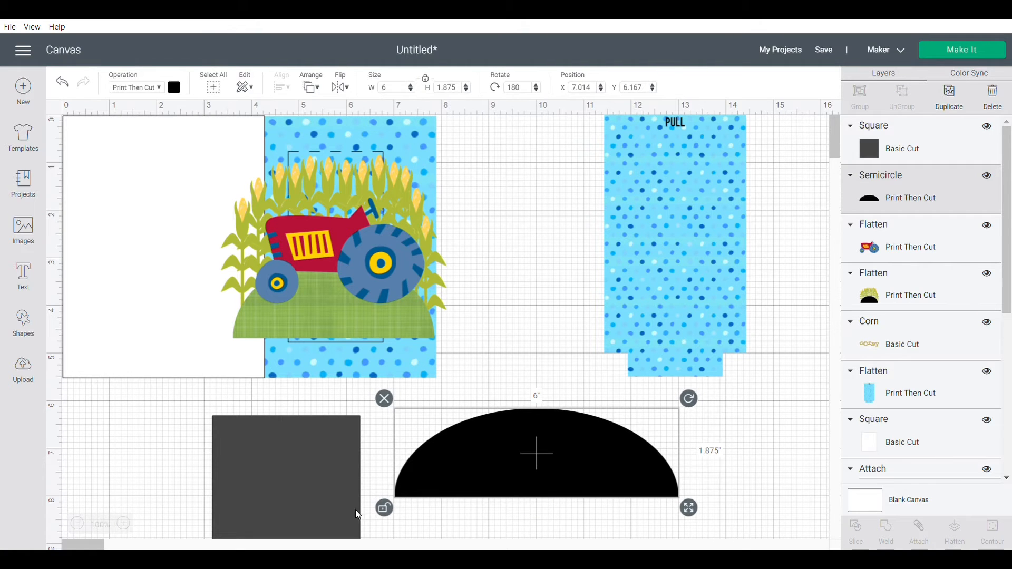
- Set the semicircle's X position to 7 and the square's to 4.75 so the square overlaps the semicircle's end
double_click(596, 88)
type("7")
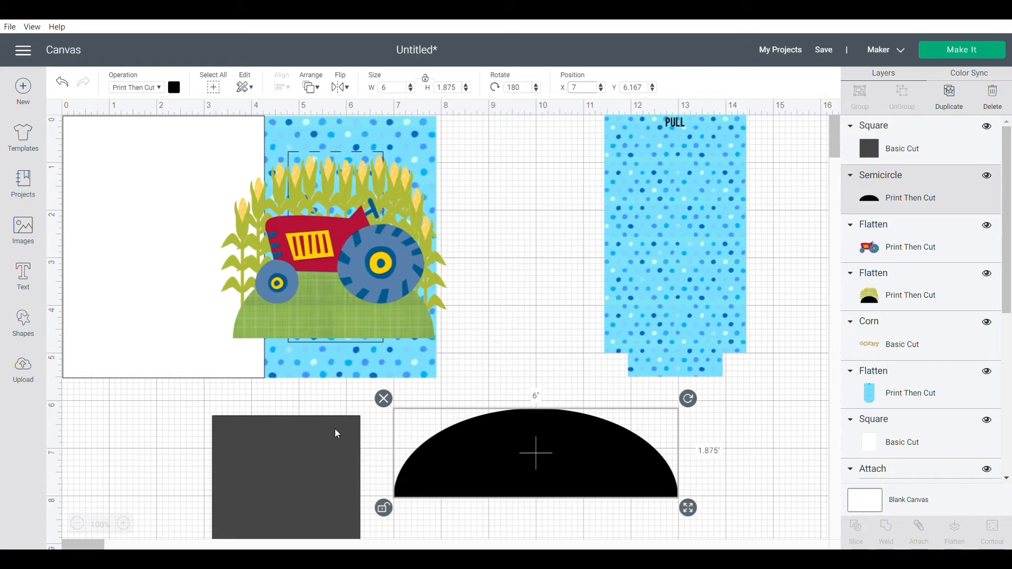
left_click_drag(328, 438, 403, 422)
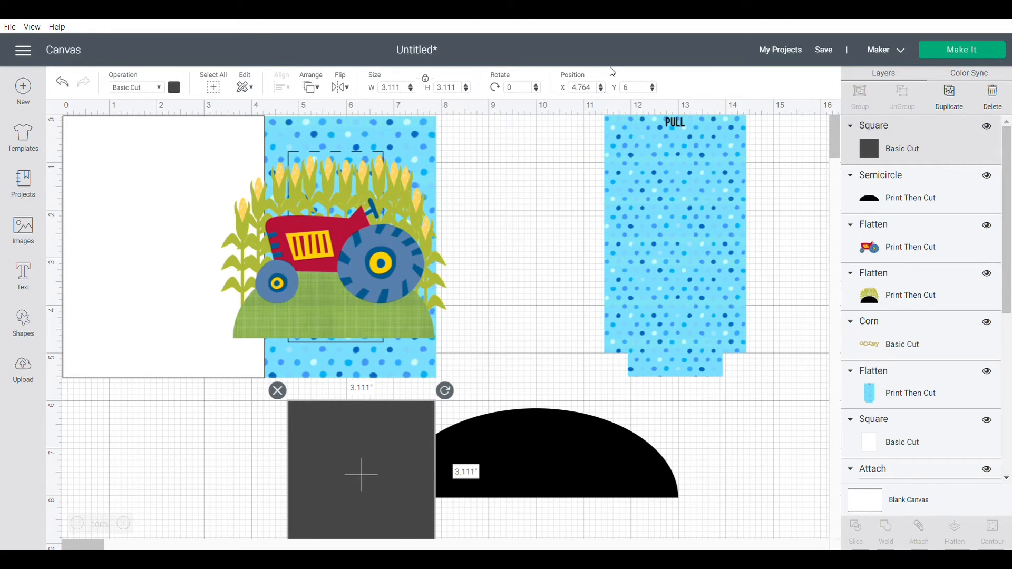
type("5")
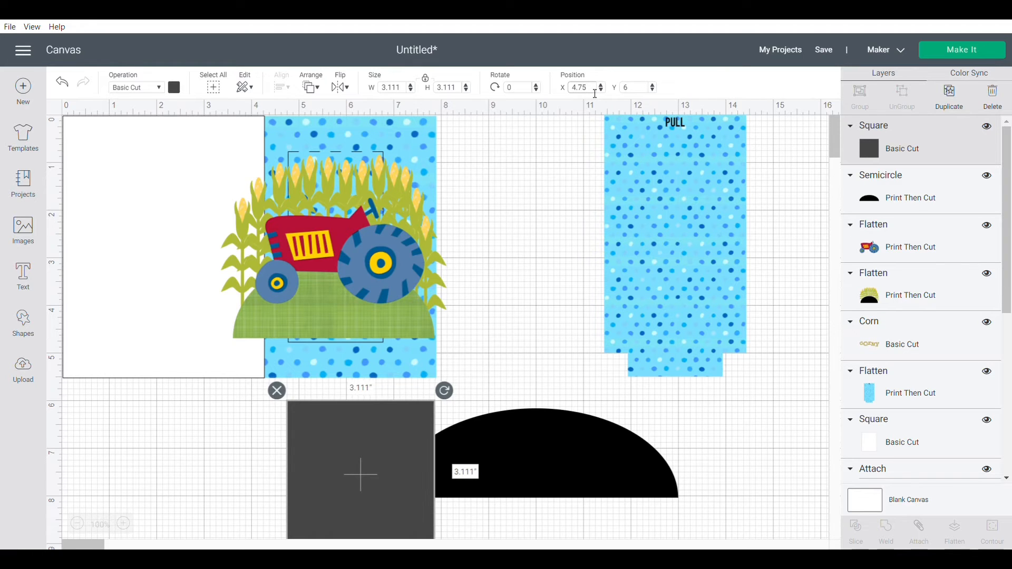
- Try to slice the end off the semicircle with the overlapping square
mouse_move(211, 422)
left_mouse_down()
mouse_move(483, 436)
mouse_move(502, 481)
left_mouse_up()
left_click(857, 527)
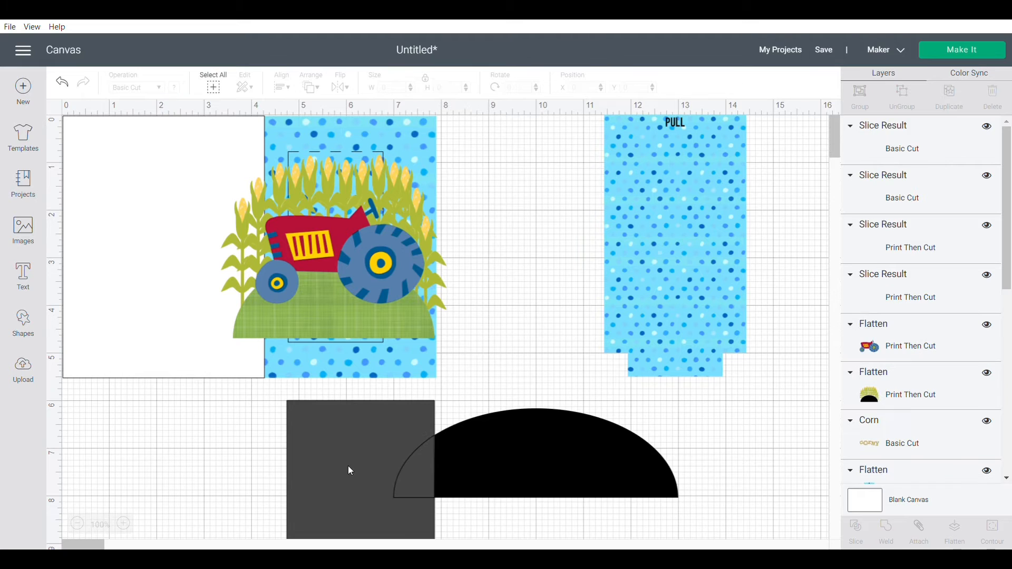
left_click_drag(352, 466, 675, 412)
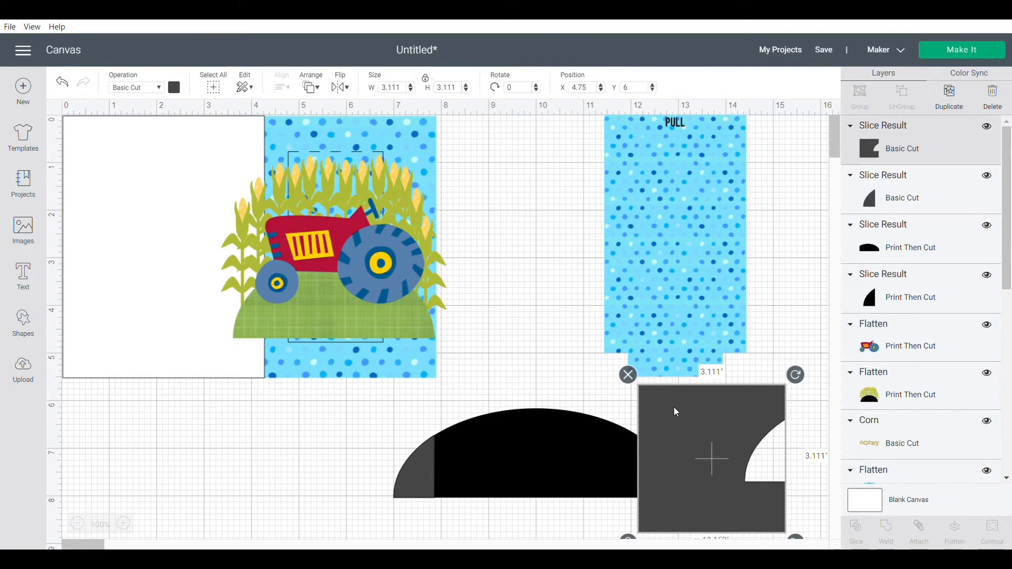
key("ctrl+z")
key("ctrl+z")
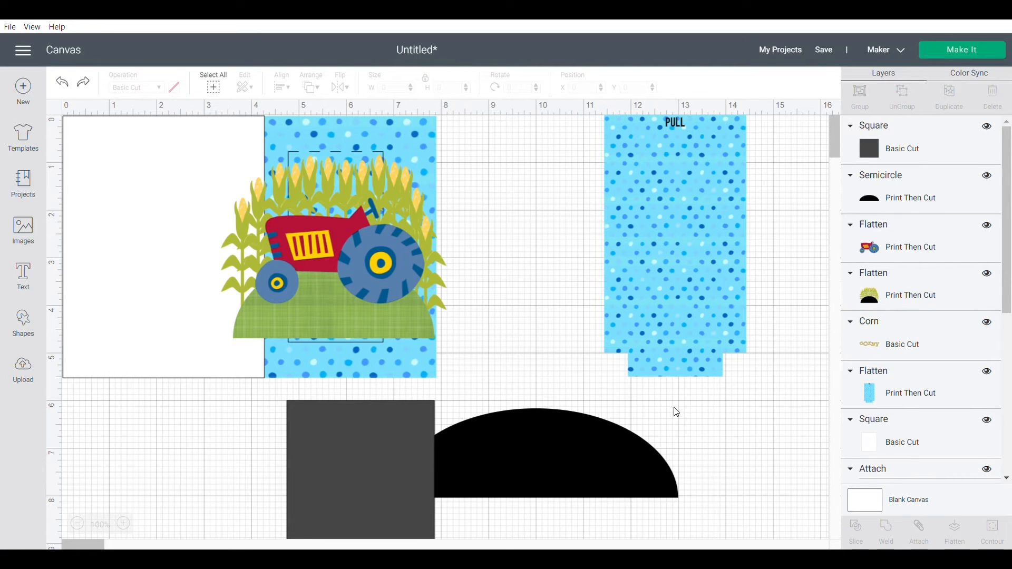
left_click(619, 433)
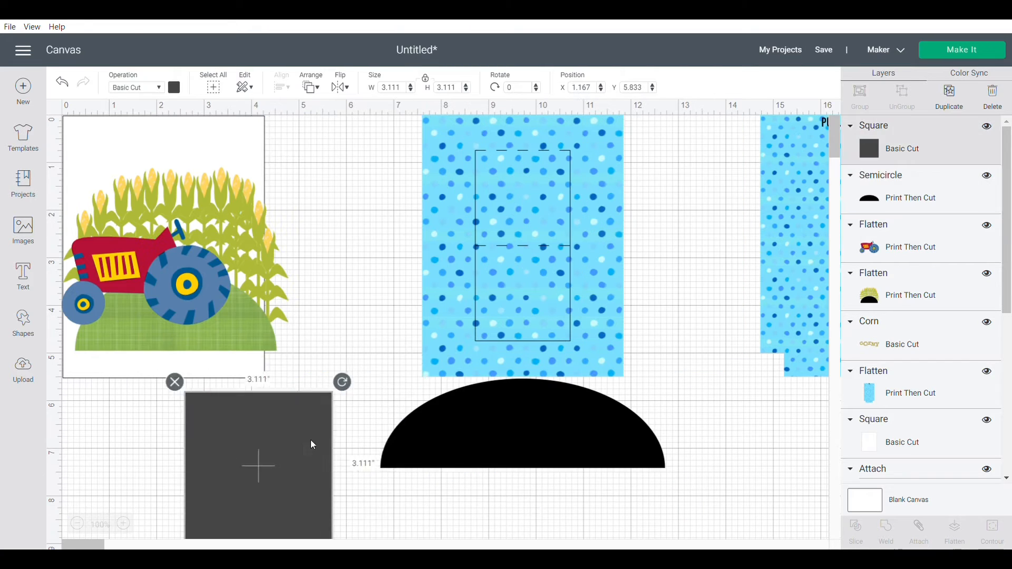
- Slice both ends off the semicircle with the square, placing it flush with each side edge of the patterned card in turn
left_click_drag(311, 439, 354, 410)
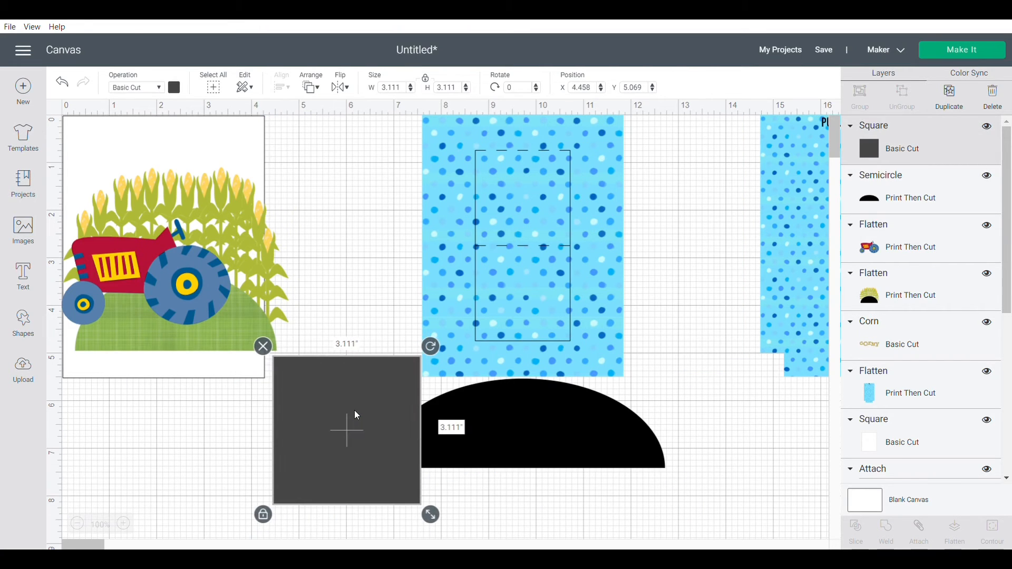
left_click_drag(464, 507, 715, 402)
left_click(855, 528)
left_click(606, 500)
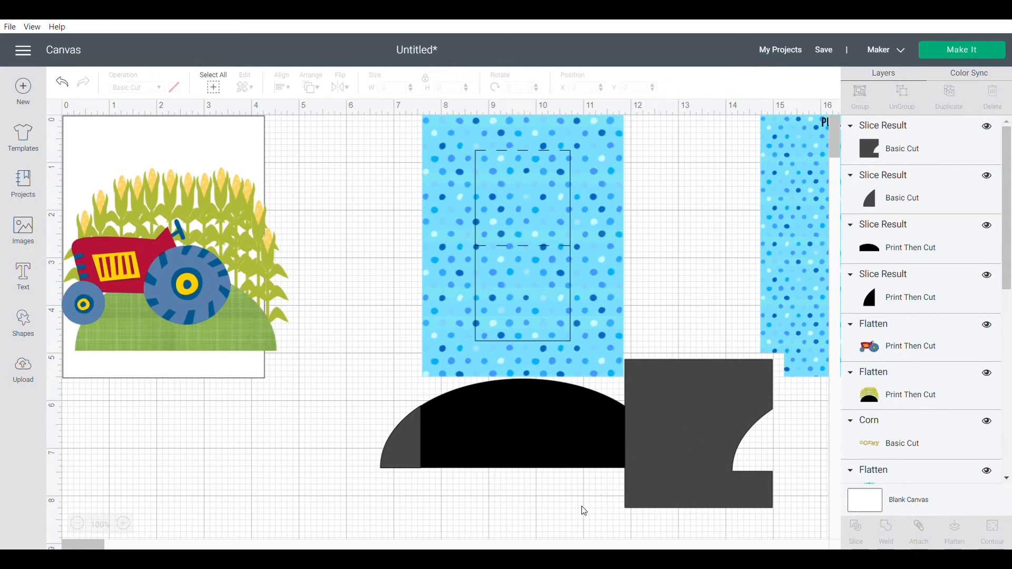
left_click_drag(584, 511, 660, 425)
left_click(856, 529)
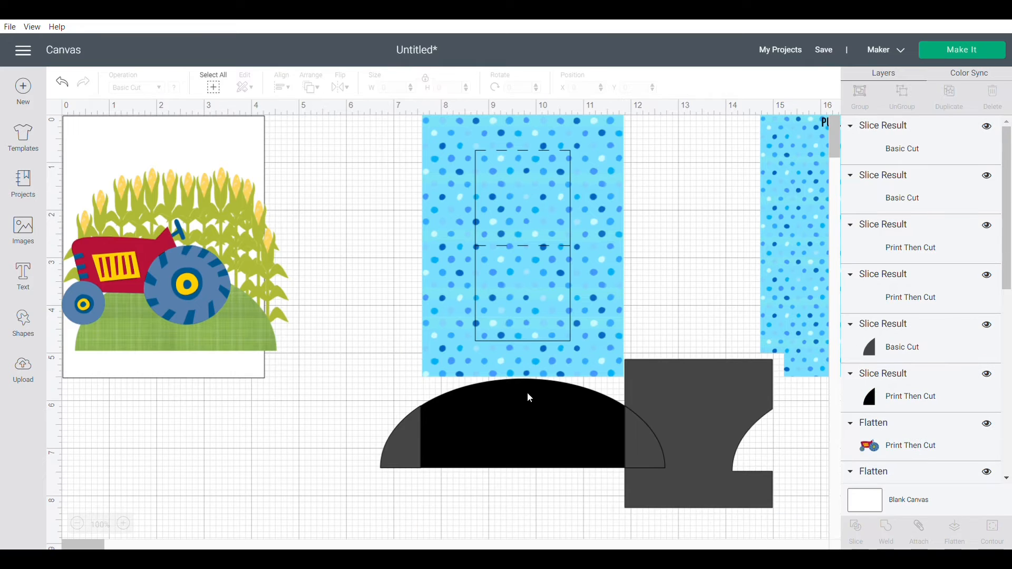
- Move the trimmed semicircle up onto the card's lower edge and delete the leftover slice pieces
left_click_drag(530, 398, 530, 318)
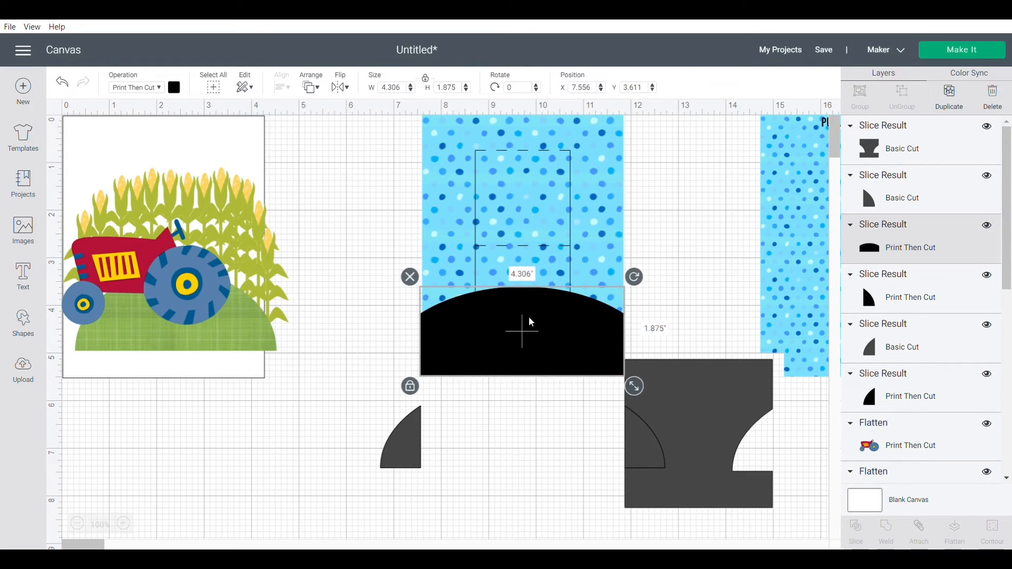
left_click_drag(326, 449, 748, 488)
key("Delete")
- Fill the trimmed semicircle with the green grass-like print pattern
left_click(512, 331)
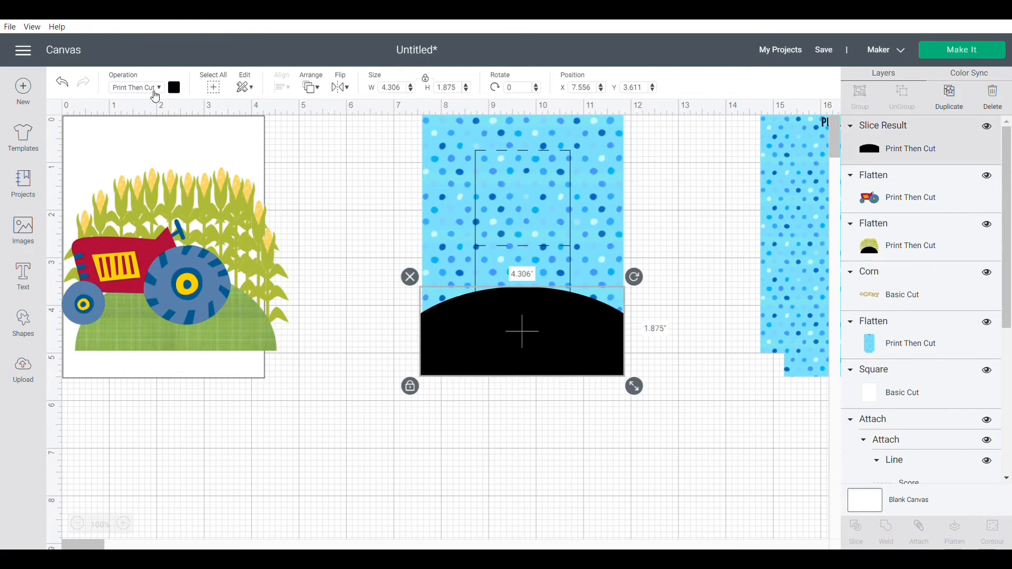
left_click(174, 88)
left_click(284, 138)
left_click(242, 179)
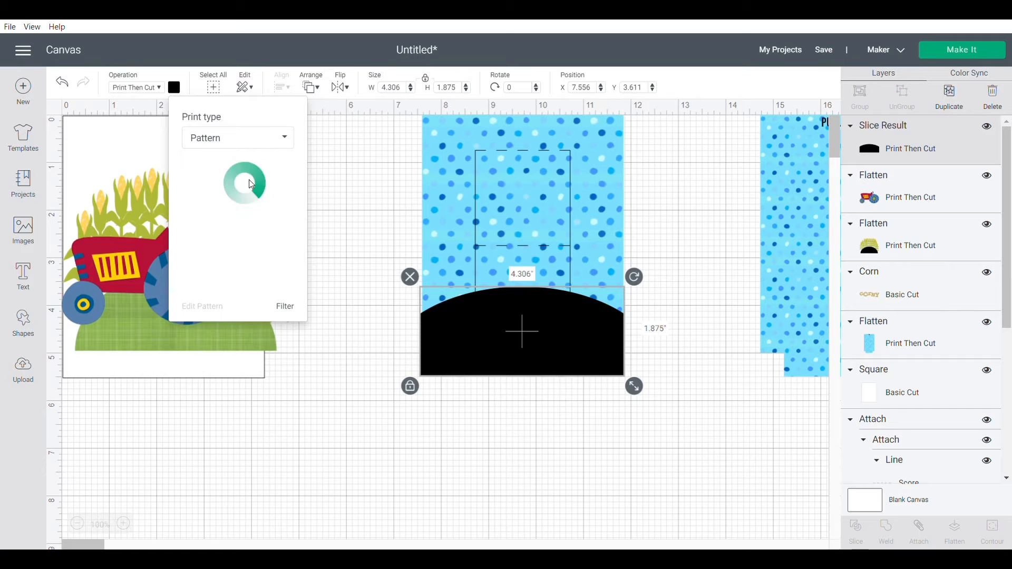
left_click(234, 214)
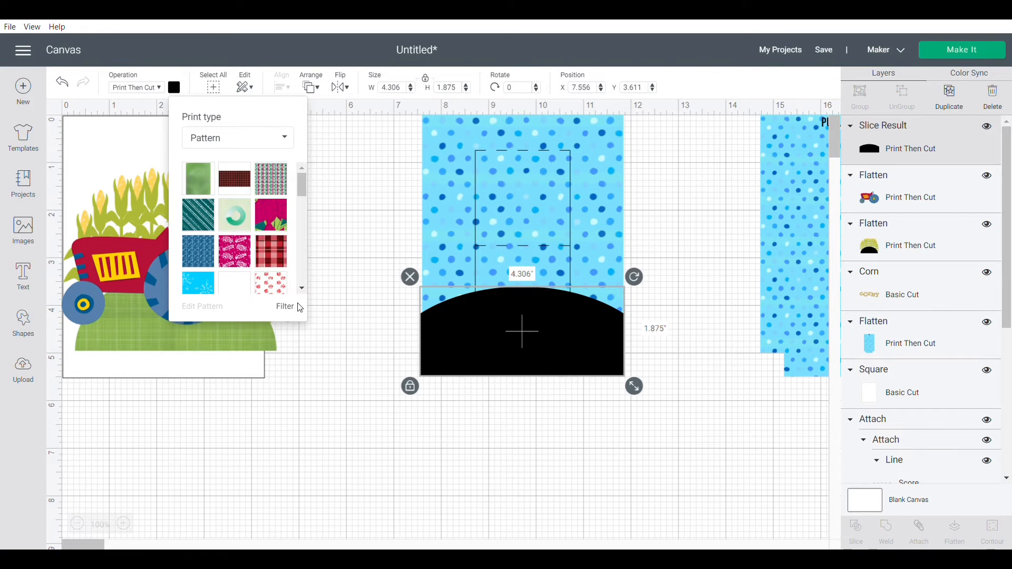
left_click(445, 495)
- Try out the layout of the corn-and-hill artwork, green foreground and tractor on the patterned card
left_click_drag(216, 332, 567, 295)
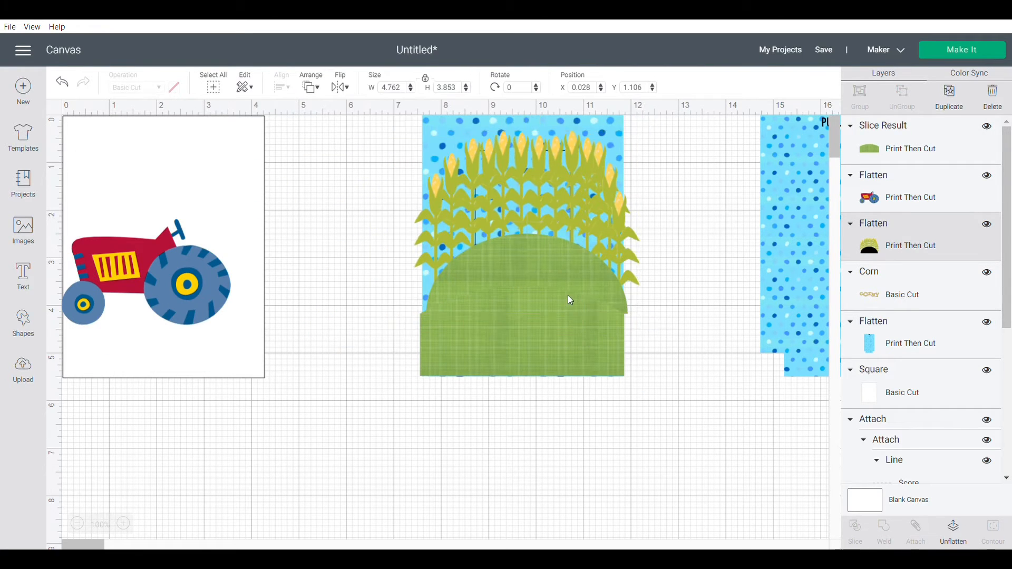
left_click_drag(555, 346, 552, 436)
left_click_drag(580, 301, 576, 320)
left_click_drag(557, 448, 561, 348)
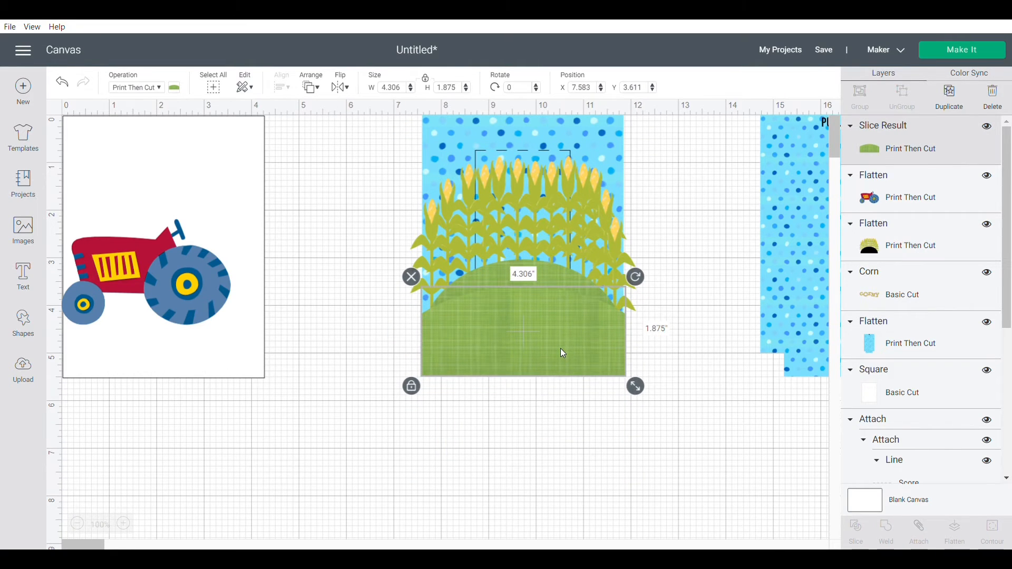
left_click_drag(198, 272, 576, 261)
mouse_move(565, 329)
left_mouse_down()
mouse_move(567, 413)
mouse_move(564, 350)
left_mouse_up()
- Set the green foreground's width to 4.25 inches and move it clear below the card
double_click(399, 92)
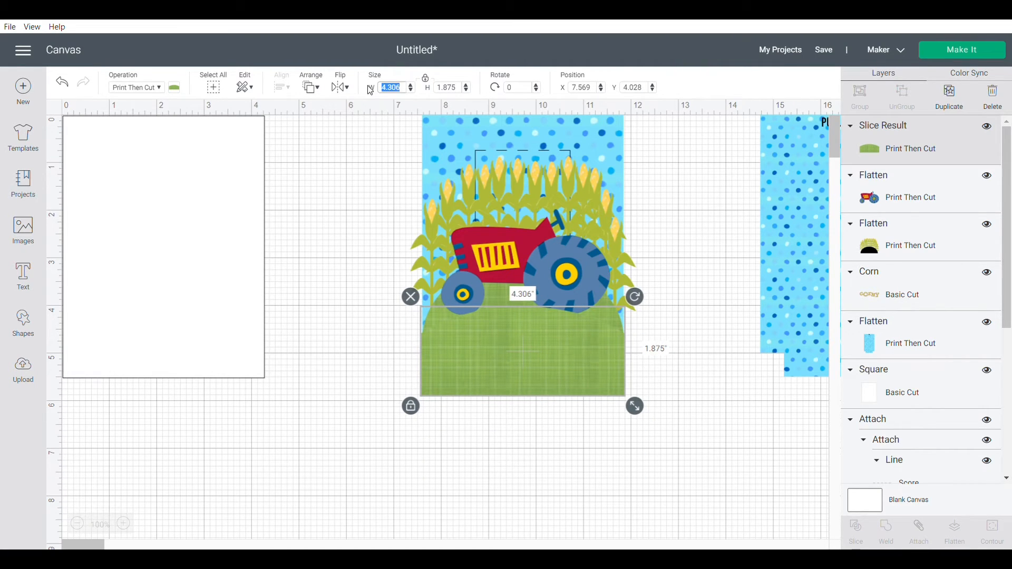
type("4.25")
key("Return")
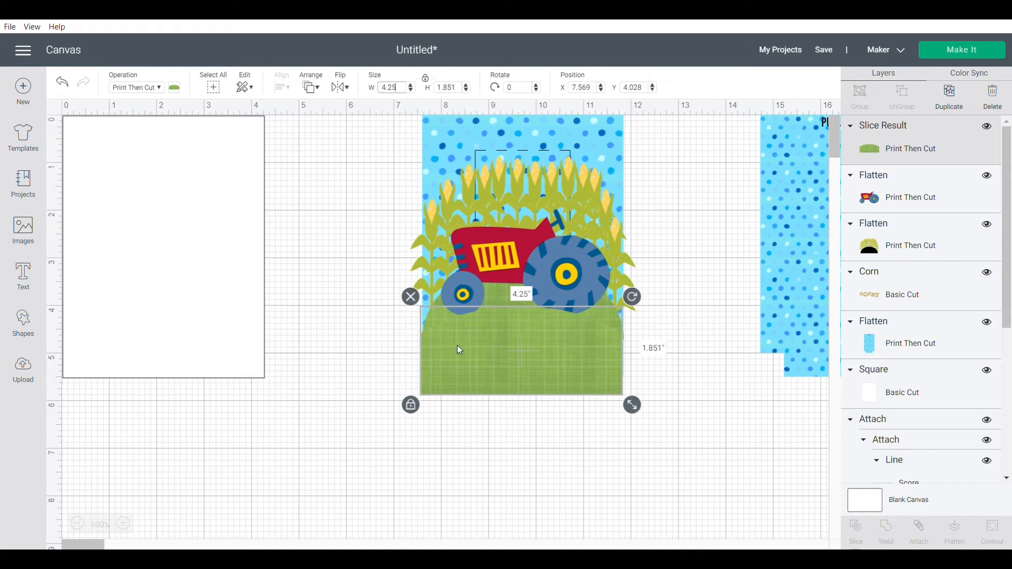
left_click_drag(459, 350, 469, 456)
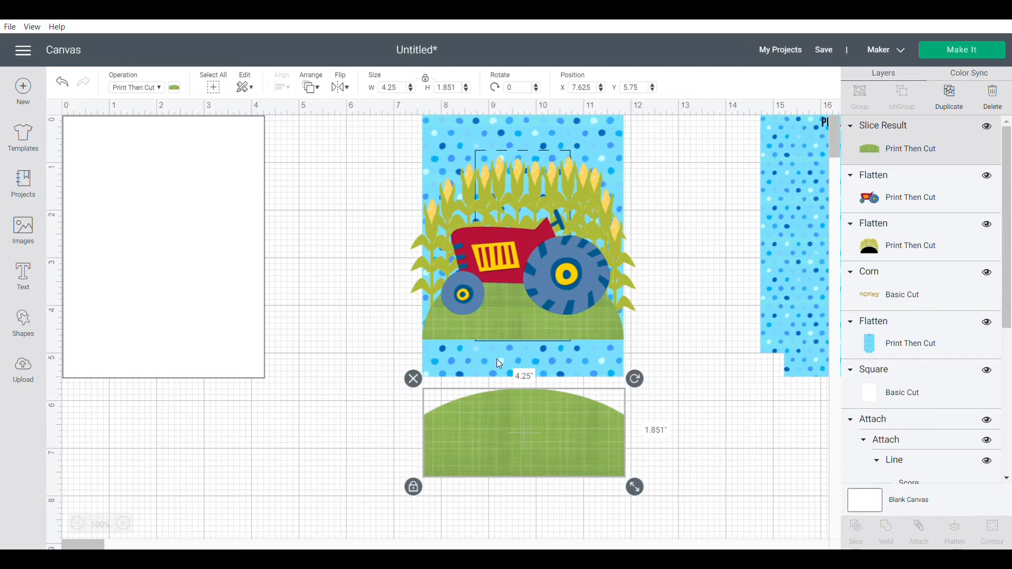
- Move the corn-and-hill artwork and tractor onto the white backing, and place the foreground across the card's lower edge at about Y 4.11
left_click_drag(488, 330, 140, 311)
left_click_drag(509, 269, 162, 264)
left_click_drag(477, 449, 474, 371)
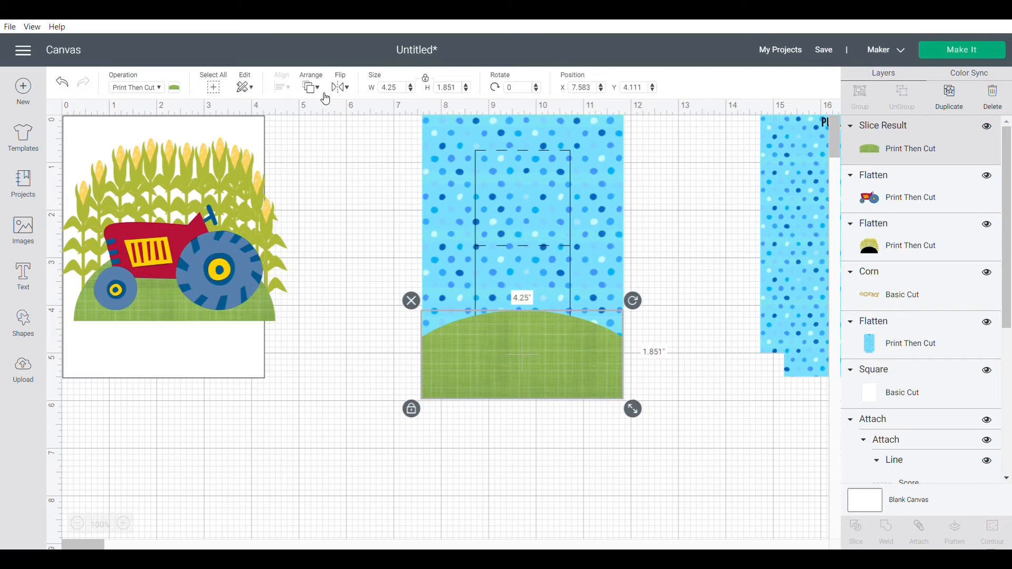
- Send the green foreground to the back and center it horizontally with the patterned card
left_click(311, 87)
left_click(327, 125)
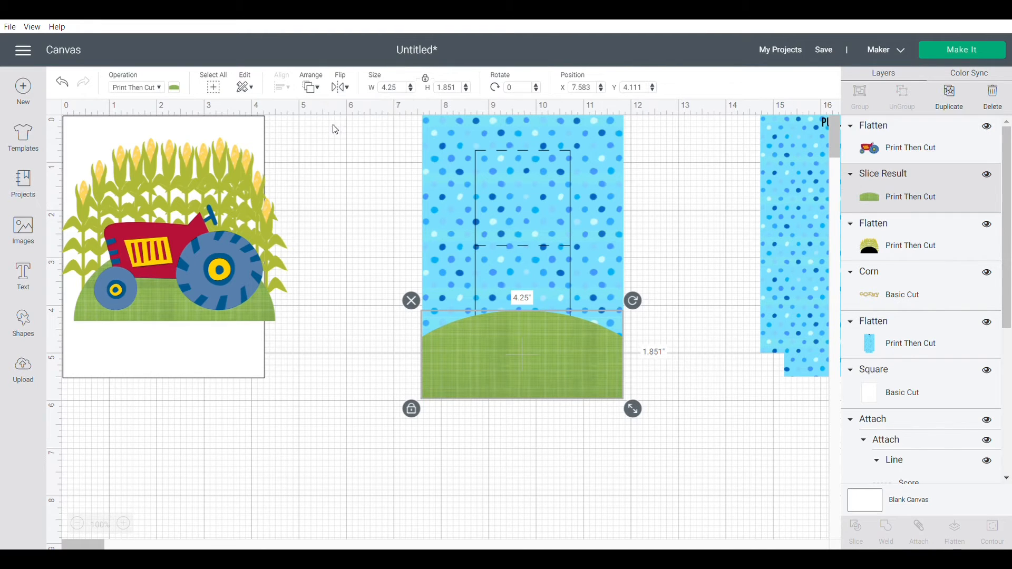
left_click(311, 89)
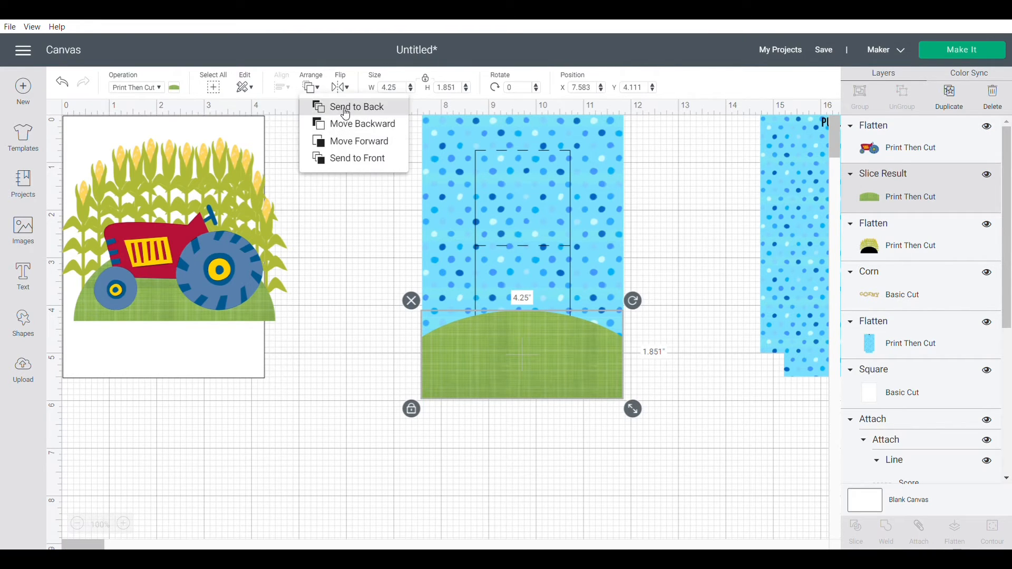
left_click(335, 107)
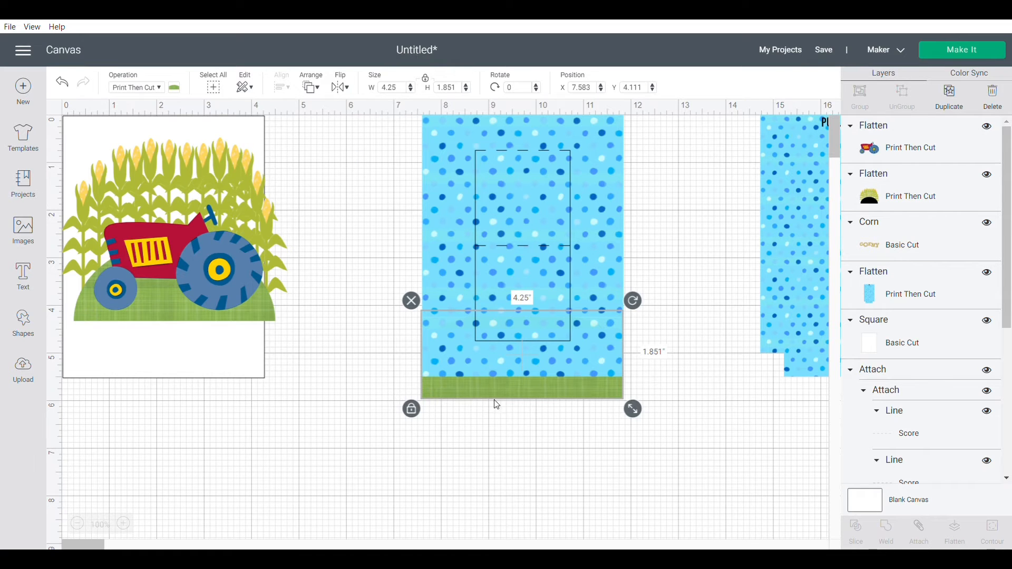
left_click_drag(381, 321, 482, 390)
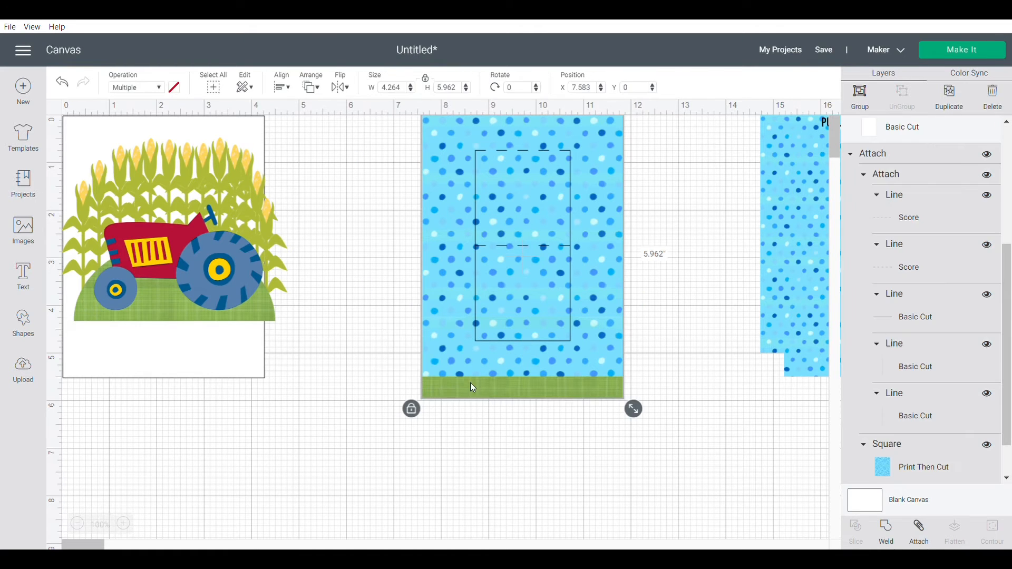
left_click(281, 87)
left_click(335, 138)
left_click(429, 443)
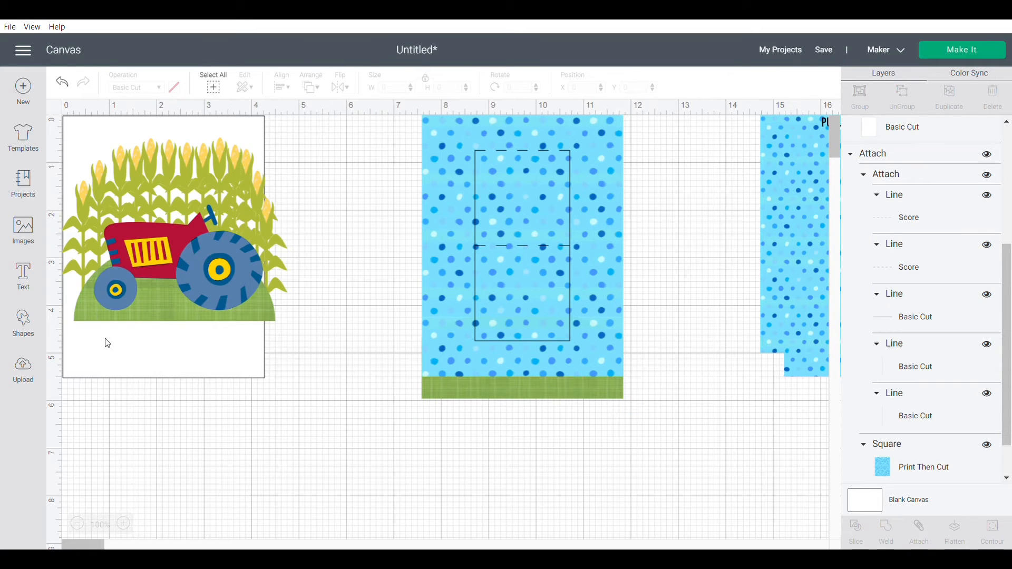
- Insert a 4.25-inch square and place it directly below the card's lower edge, covering the foreground's overhang
left_click(23, 322)
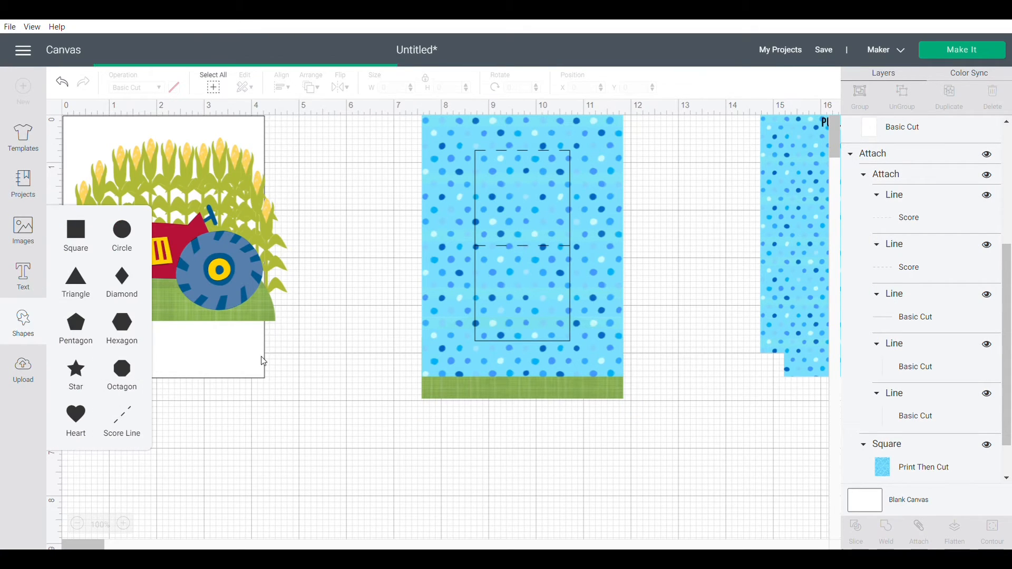
left_click(76, 234)
left_click(409, 89)
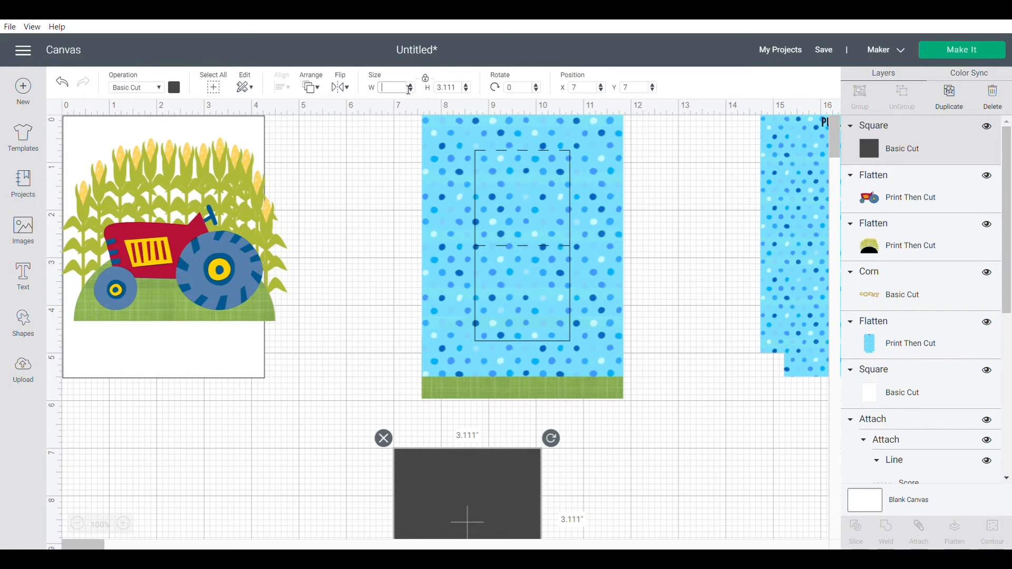
type("4.25")
key("Return")
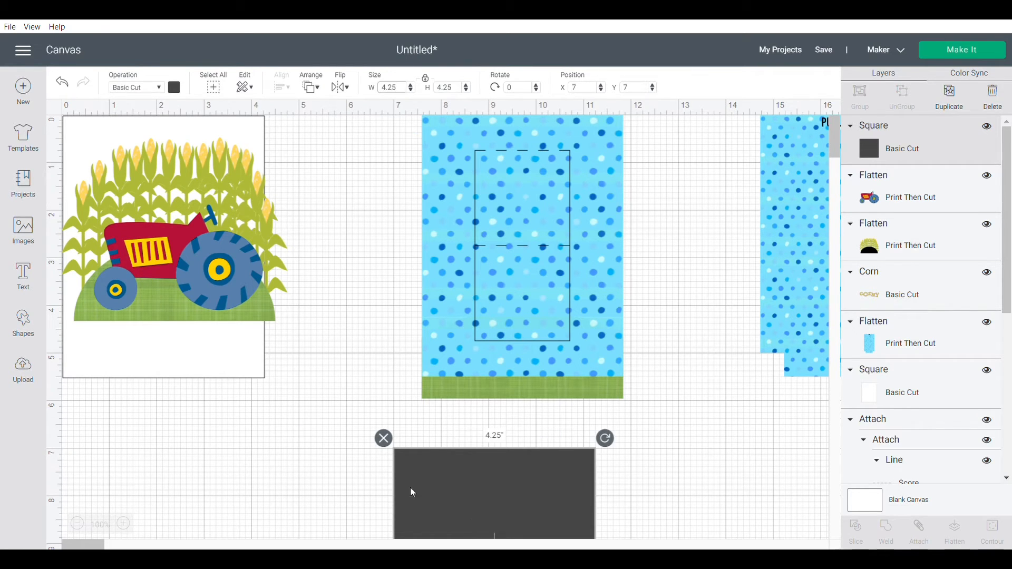
left_click_drag(476, 503, 519, 431)
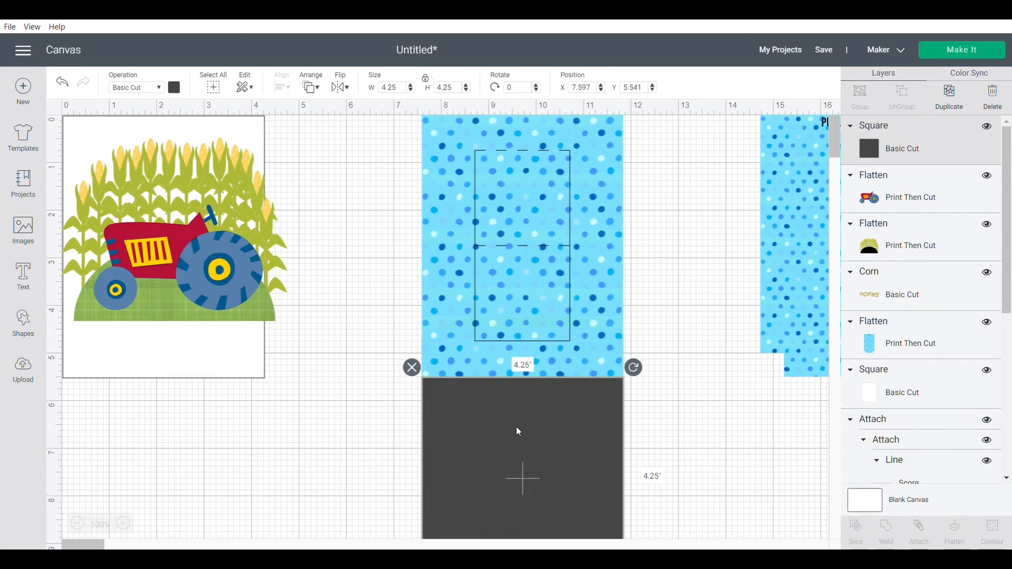
- Slice the overhanging strip off the green foreground with the square and delete the leftover pieces
left_click_drag(668, 403, 589, 405)
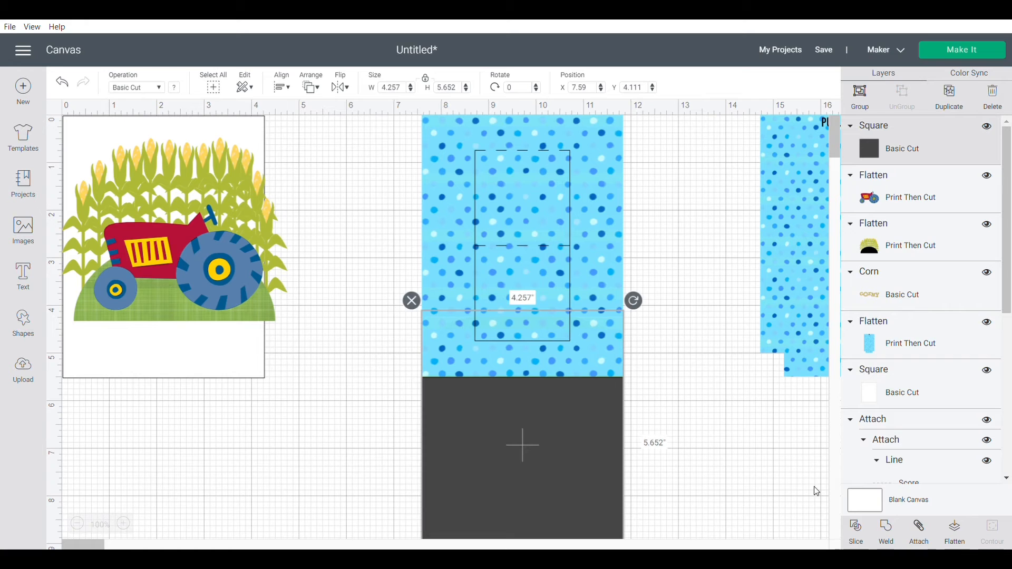
left_click(855, 529)
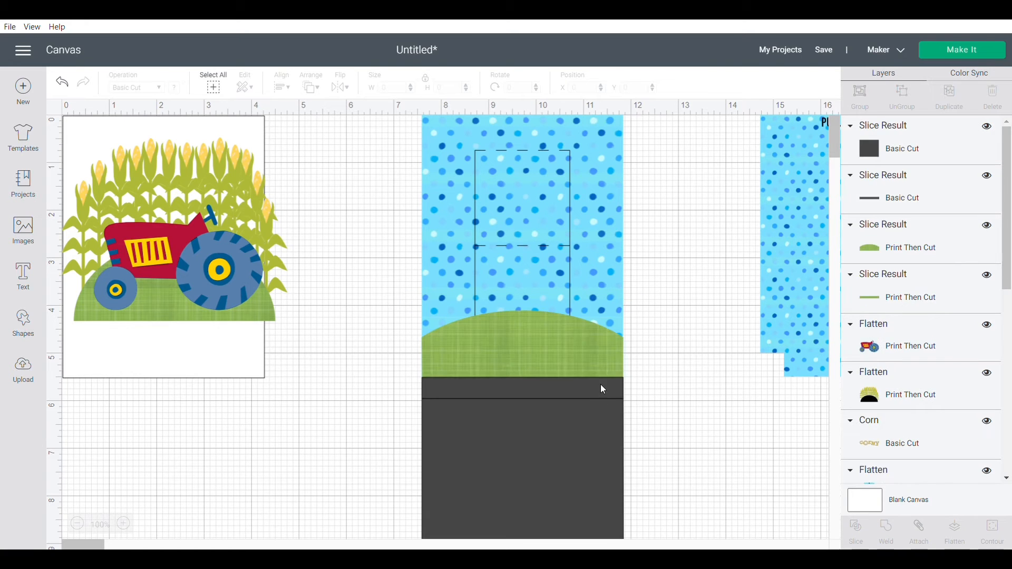
left_click_drag(603, 389, 478, 501)
key("Delete")
left_click(577, 389)
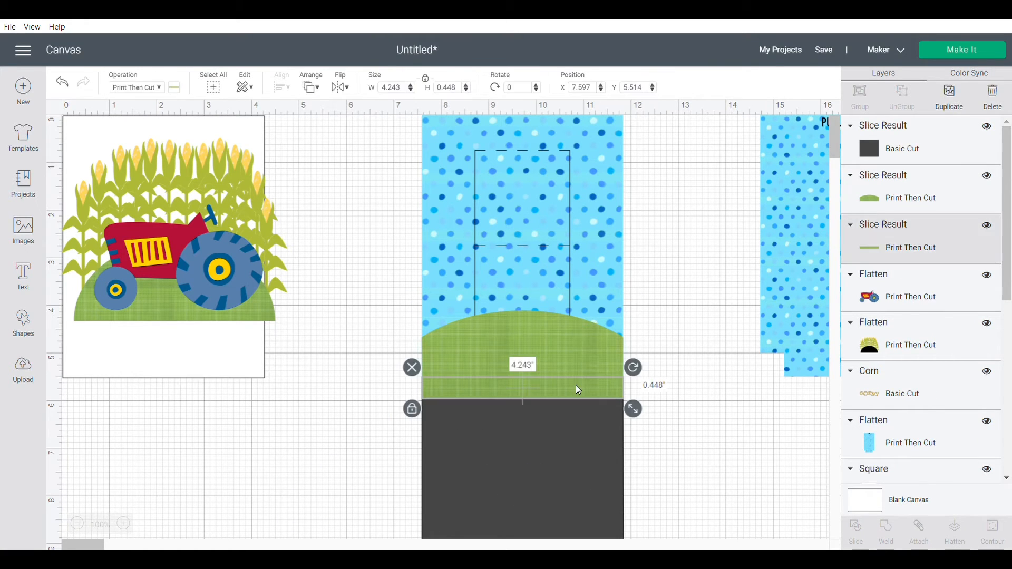
key("Delete")
left_click(575, 489)
key("Delete")
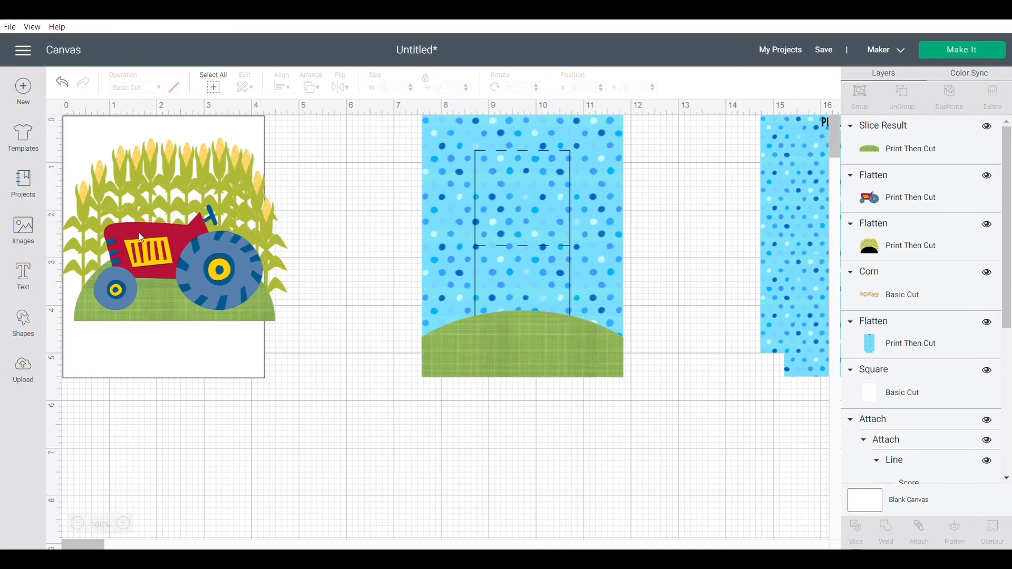
- Assemble the scene on the patterned card with the corn-and-hill artwork, the foreground along the lower edge and the tractor over the hill
left_click_drag(526, 361, 535, 477)
left_click_drag(173, 307, 235, 533)
left_click_drag(168, 274, 518, 300)
left_click_drag(570, 496, 567, 367)
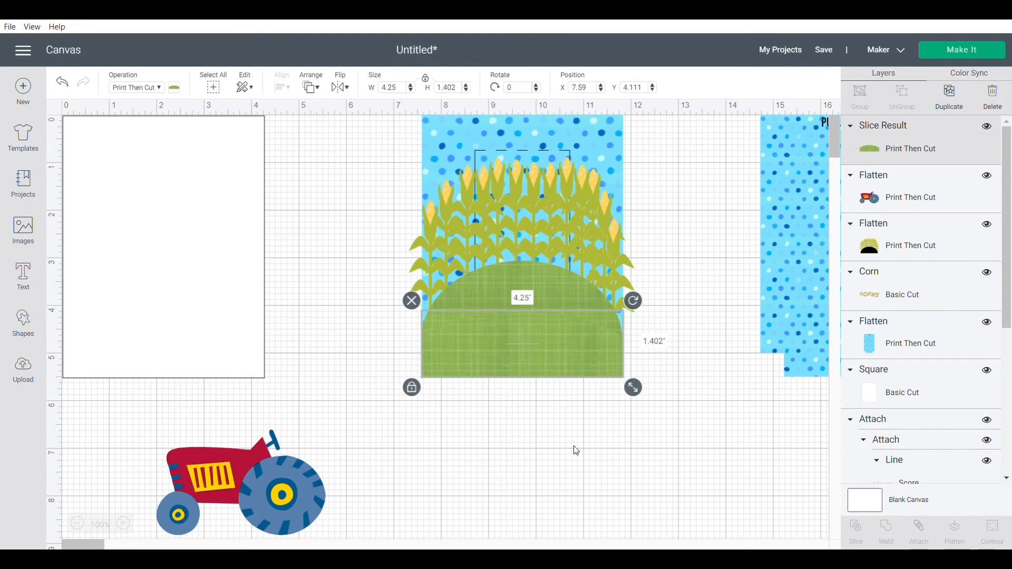
left_click(578, 499)
left_click_drag(283, 473, 566, 251)
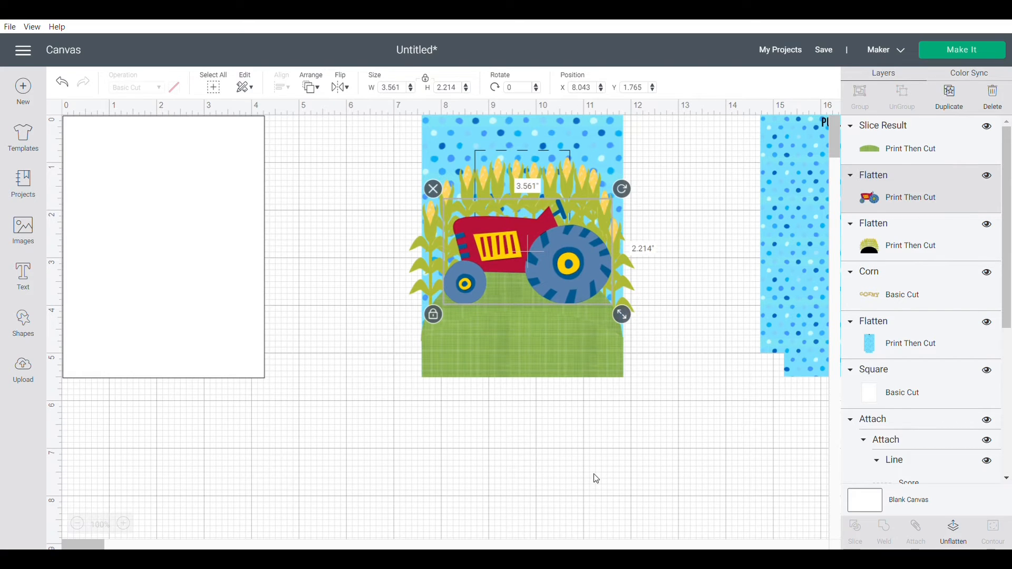
left_click(625, 492)
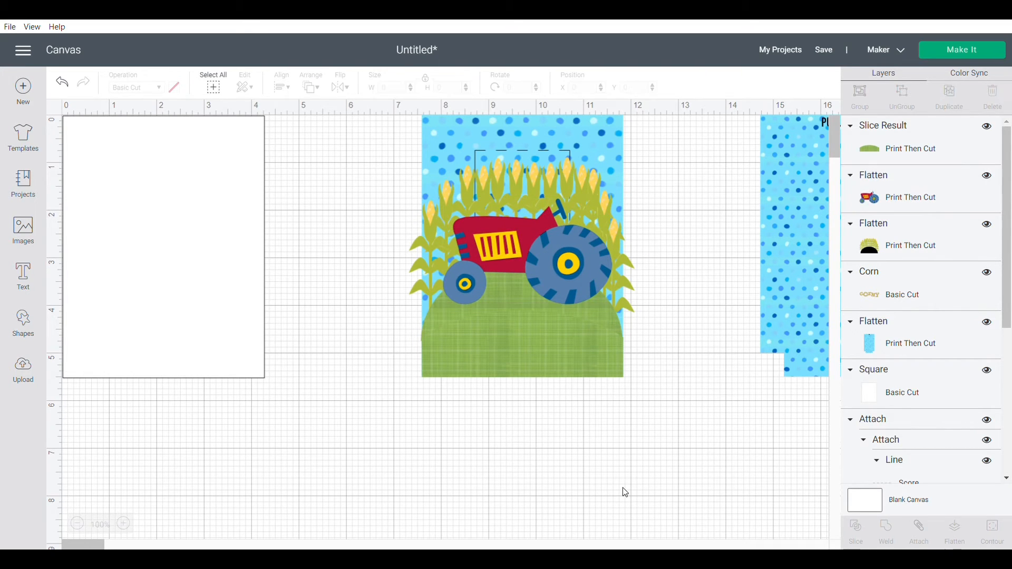
- Save the project under the name Corn_tractor_slider_popup
left_click(824, 50)
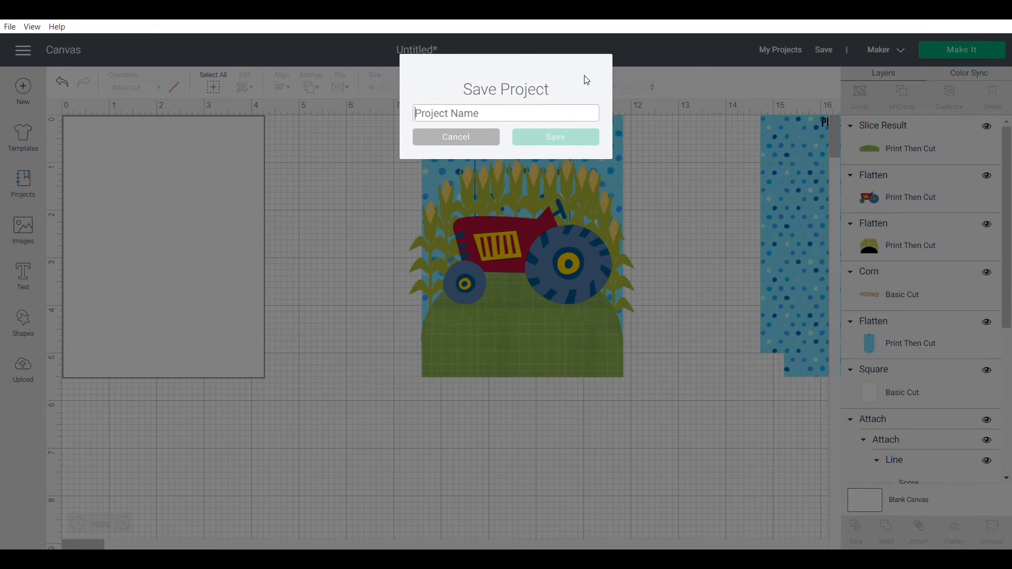
type("B")
key("BackSpace")
type("Corn_tr")
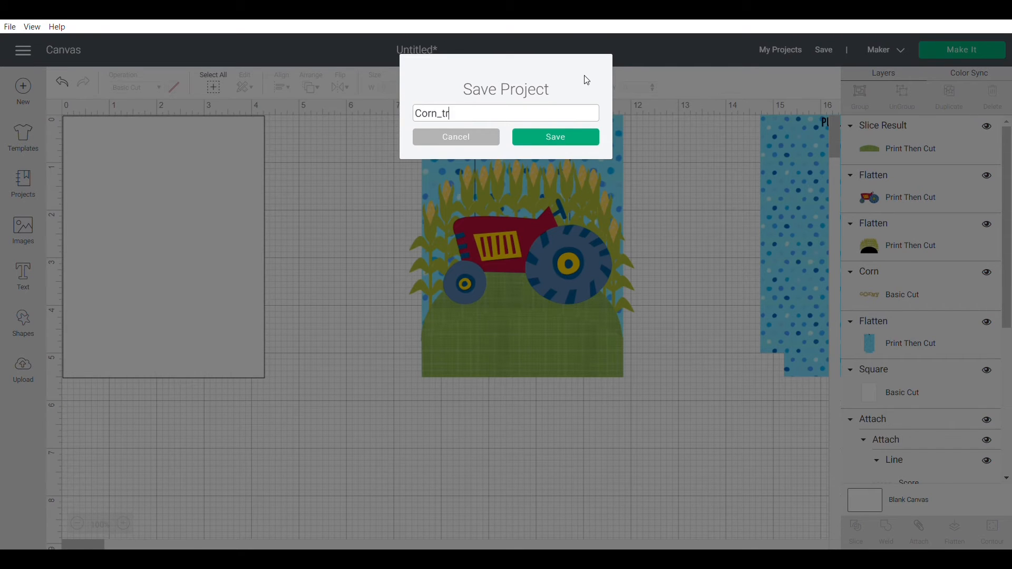
type("actor_slider_popup")
left_click(589, 138)
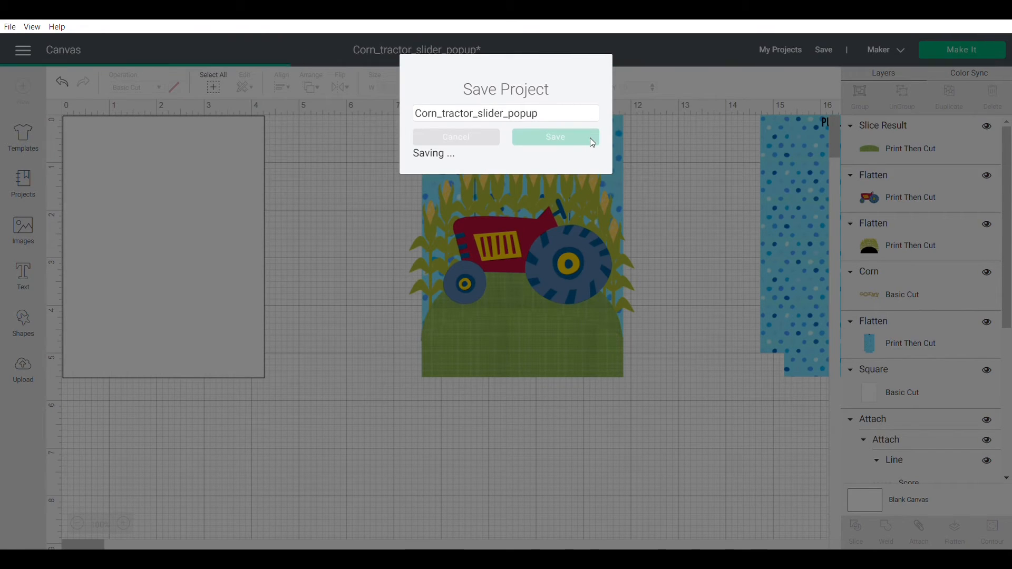